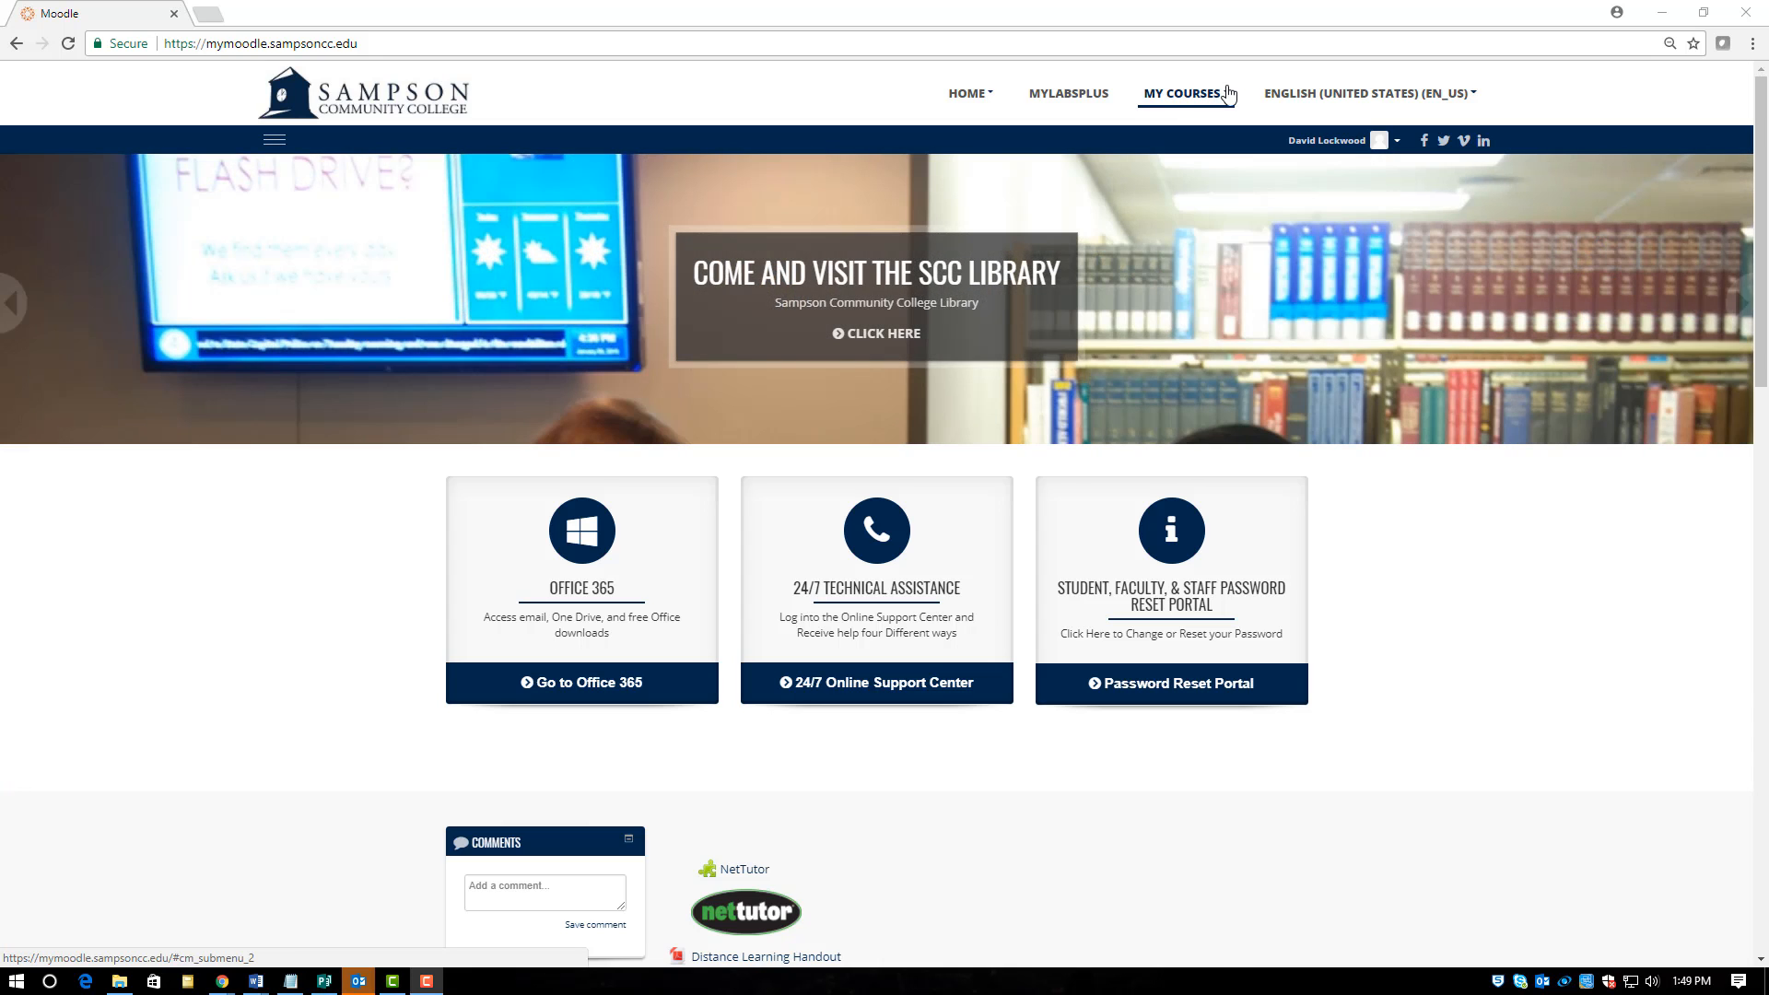
# Step: Open the Moodle 101 course from the enrolled courses and turn editing on
pyautogui.click(1215, 108)
pyautogui.click(1209, 127)
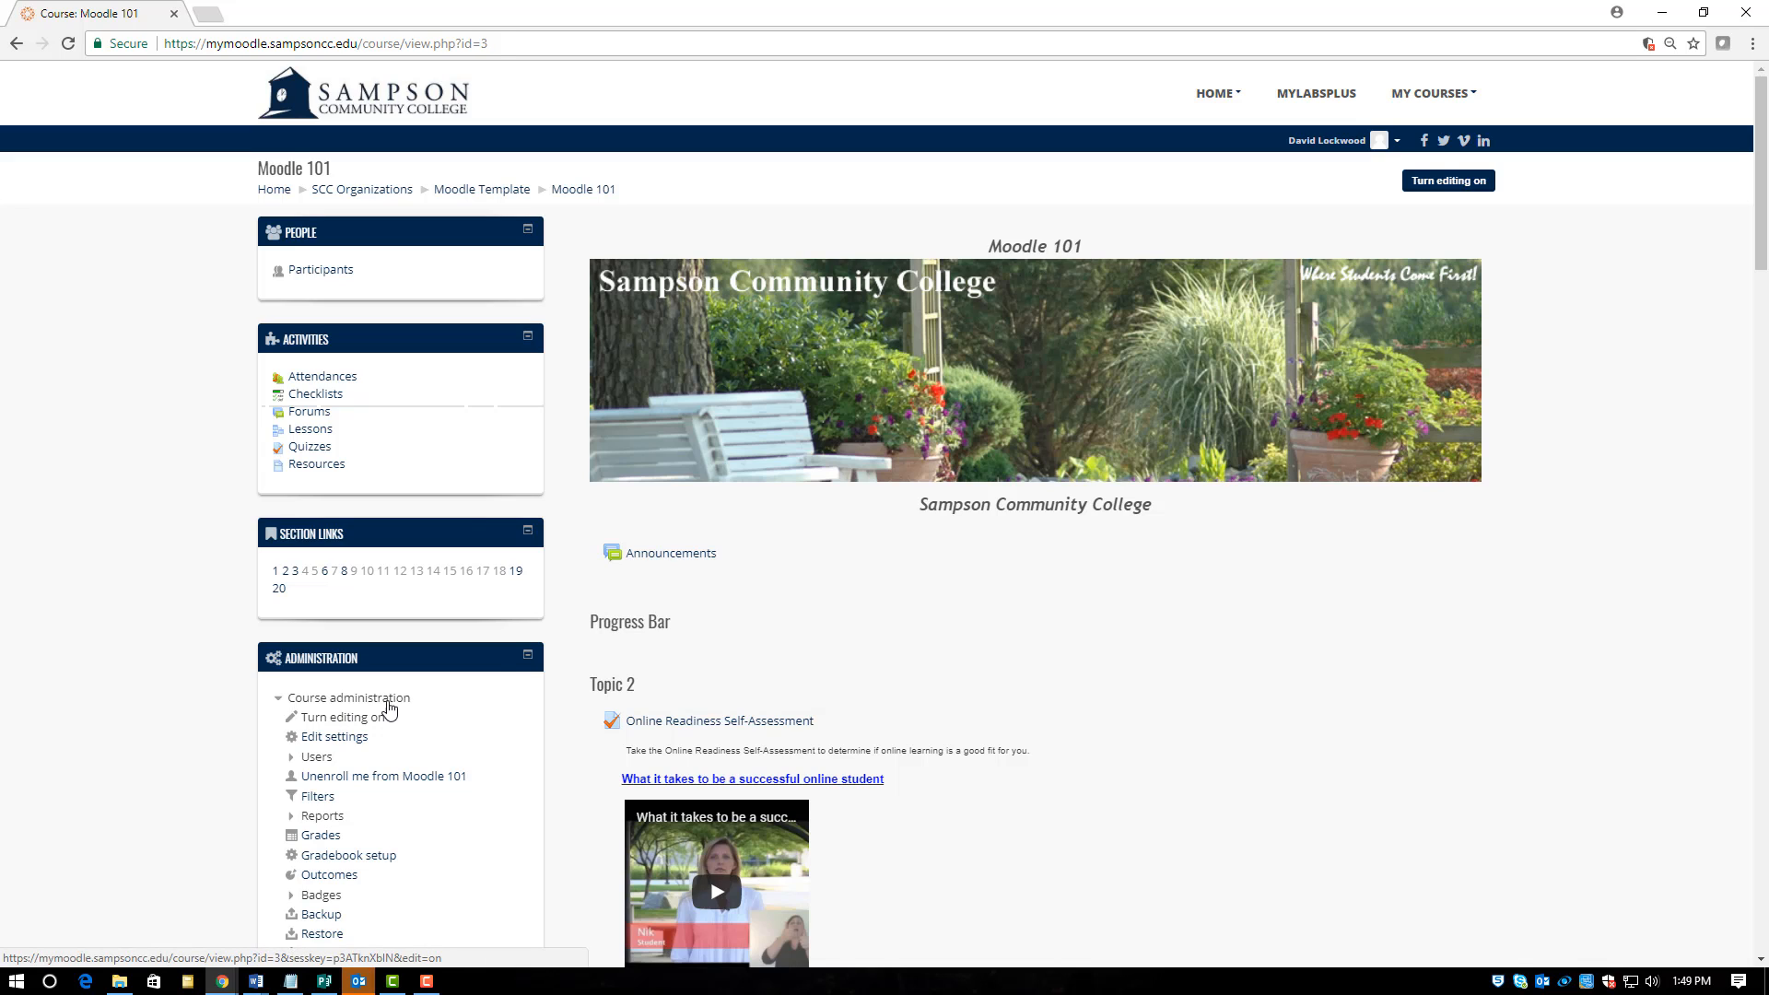
pyautogui.click(1477, 184)
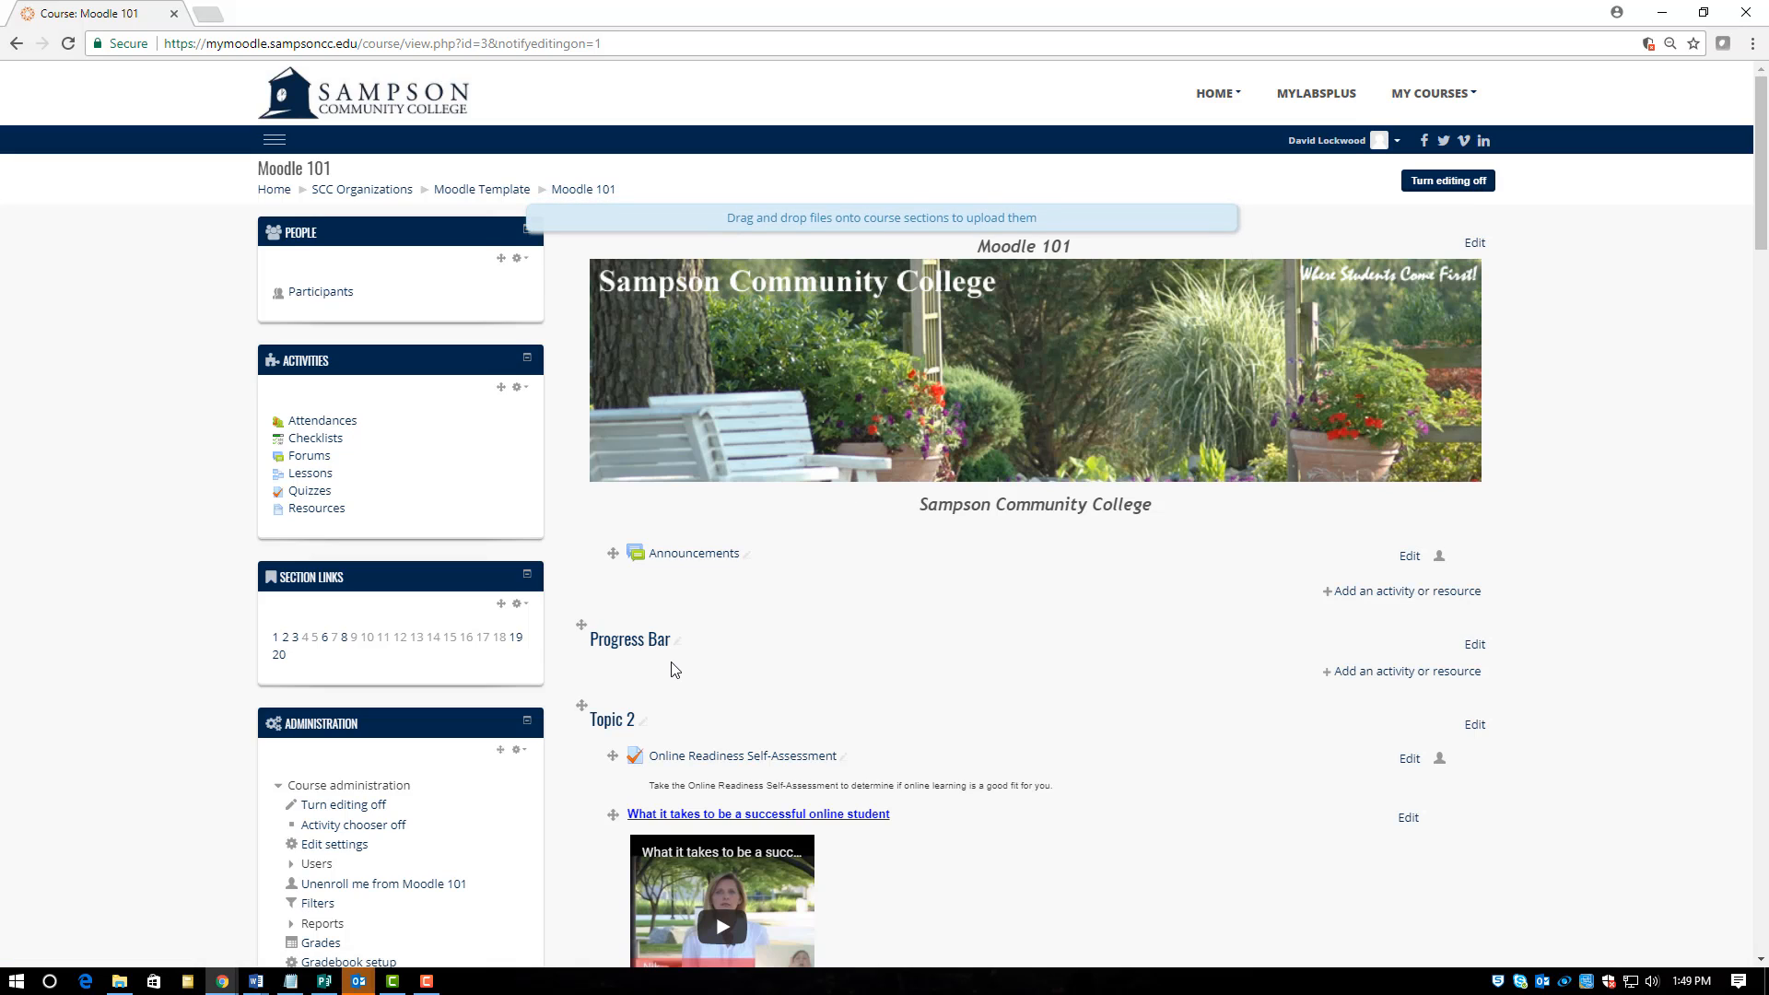
# Step: Add a Forum activity to the Progress Bar section of the course
pyautogui.scroll(-2, 588, 693)
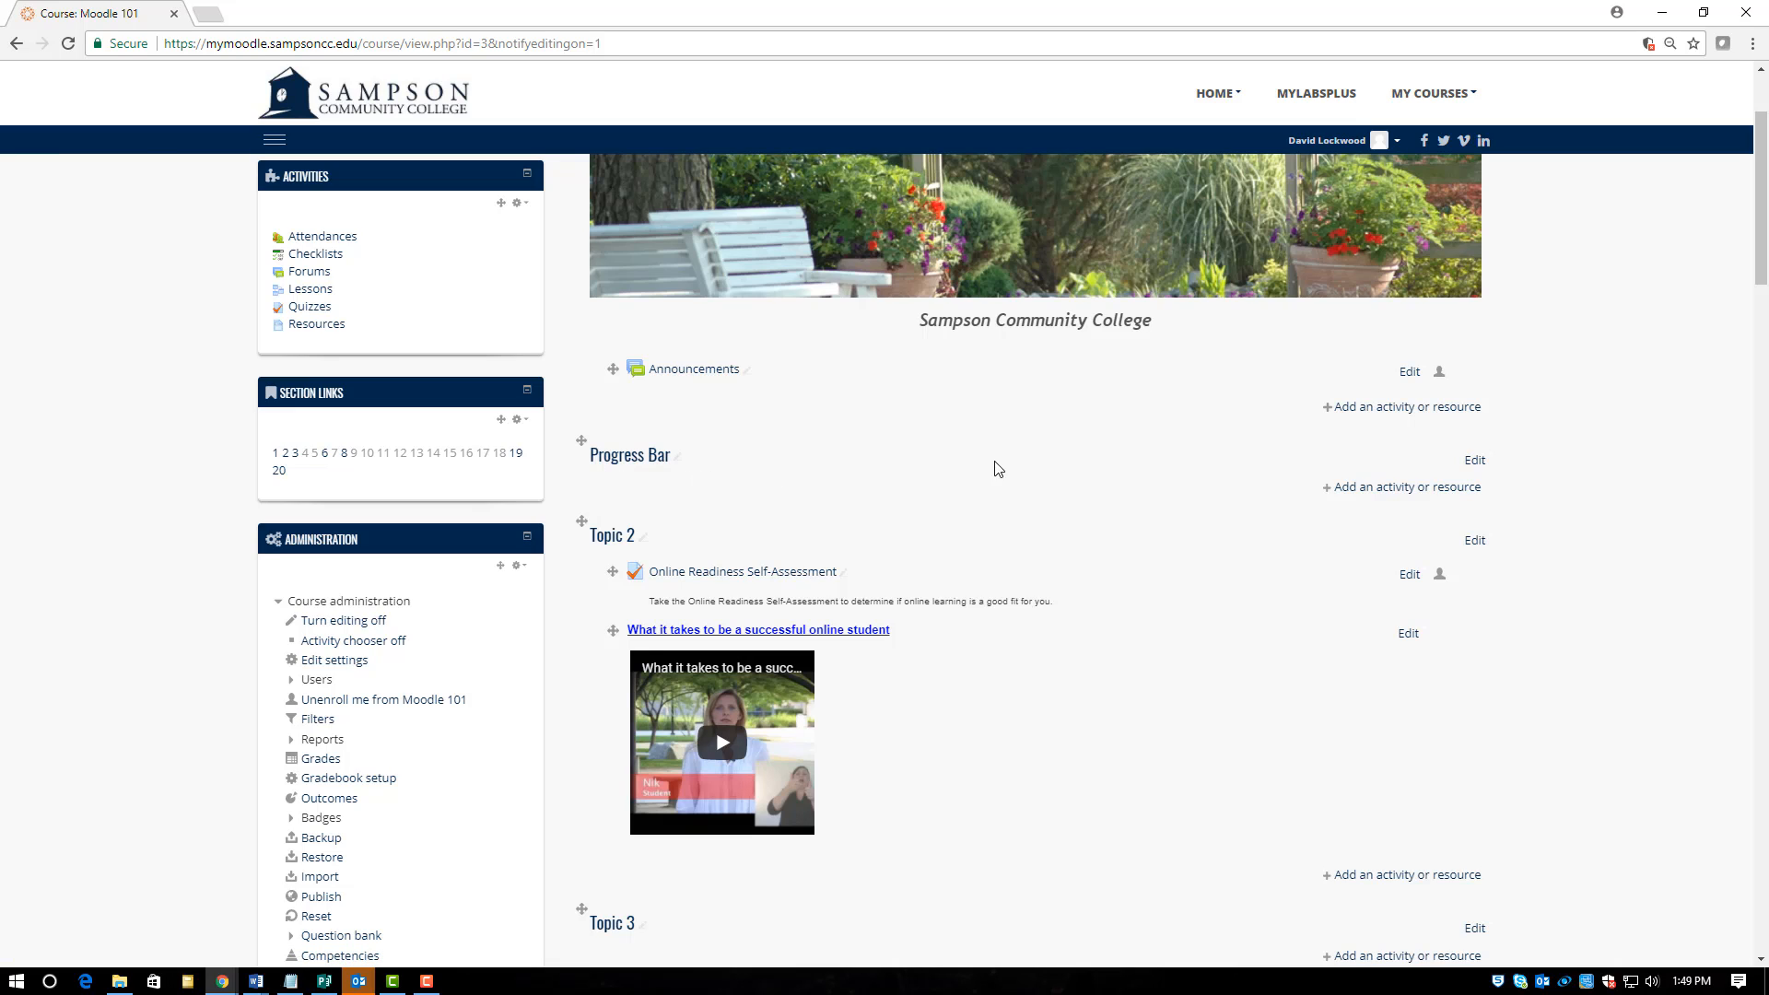
pyautogui.click(1351, 489)
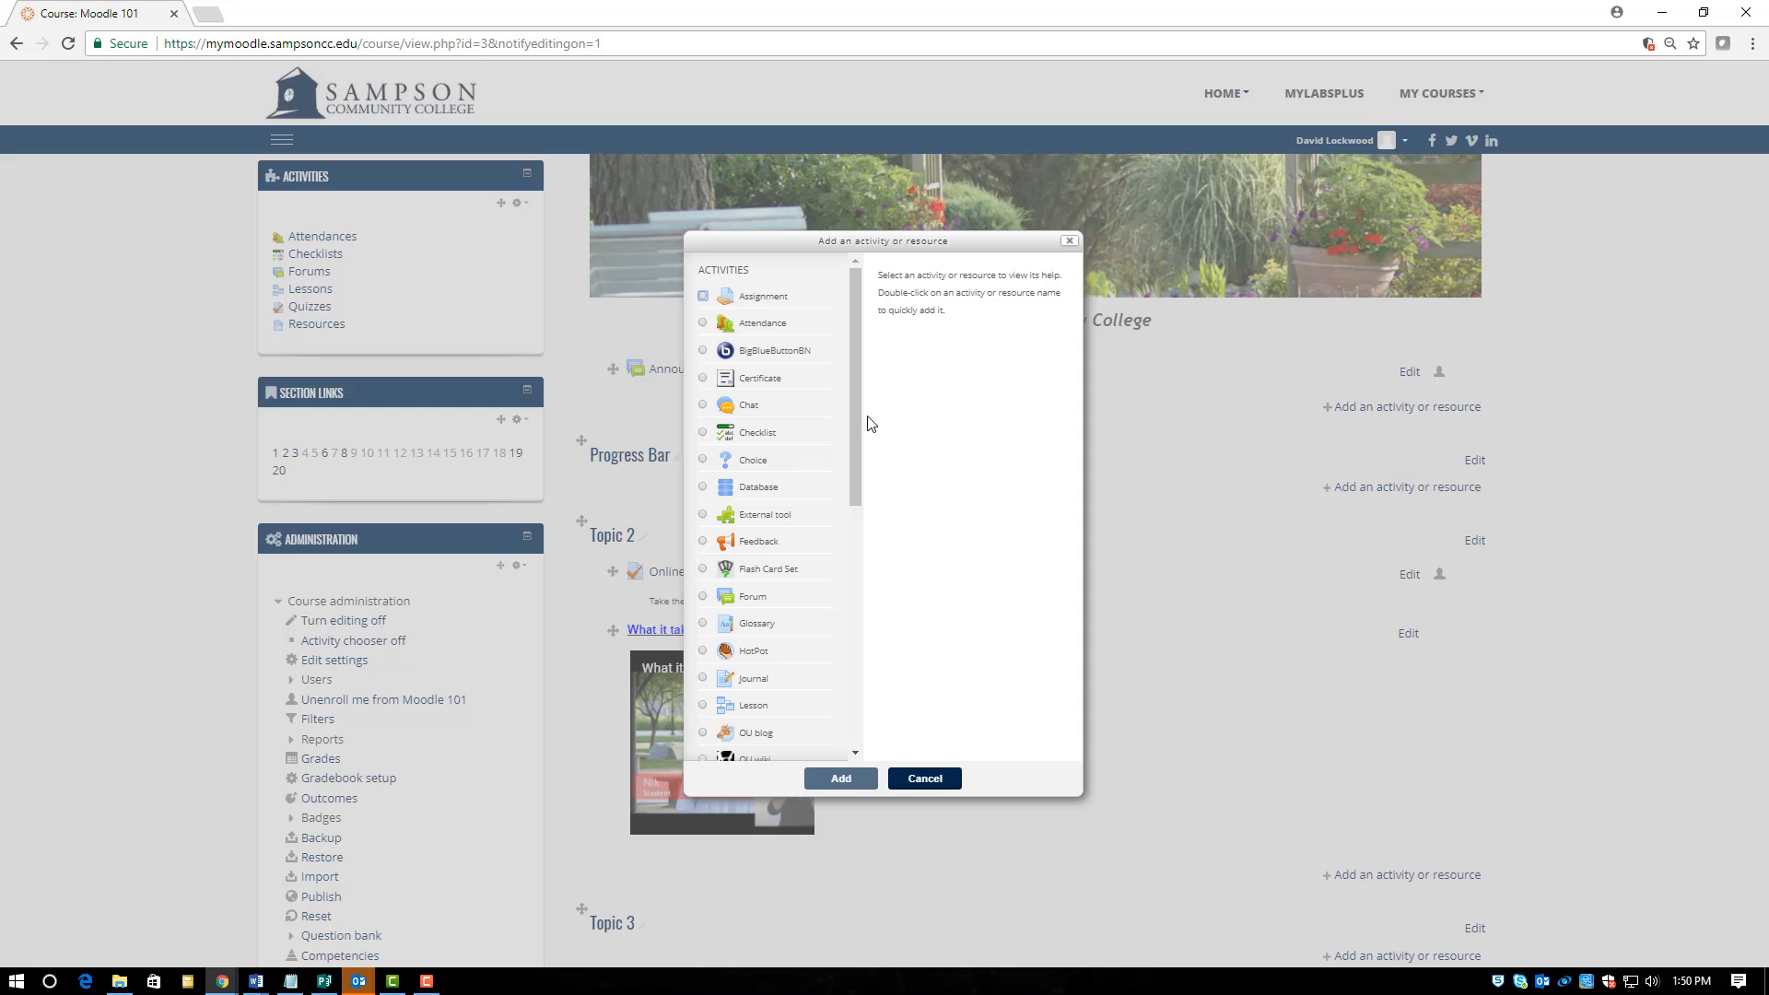
pyautogui.moveTo(857, 424); pyautogui.dragTo(855, 472)
pyautogui.click(753, 497)
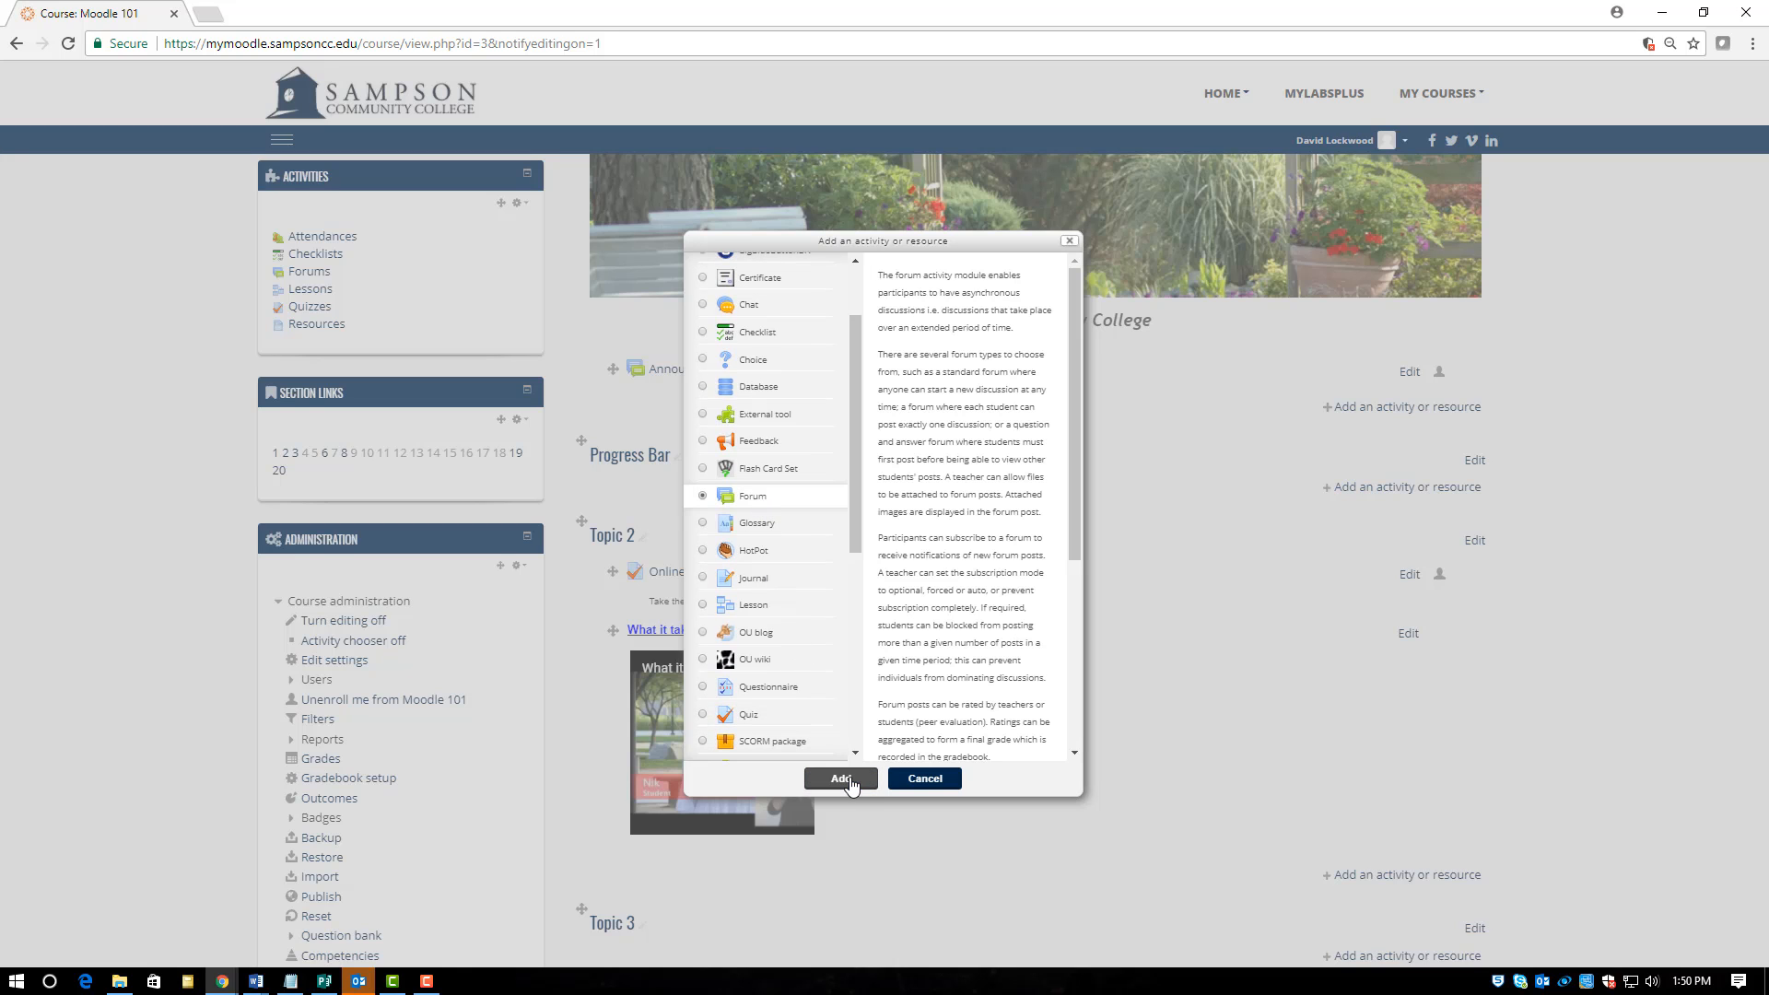
pyautogui.click(850, 785)
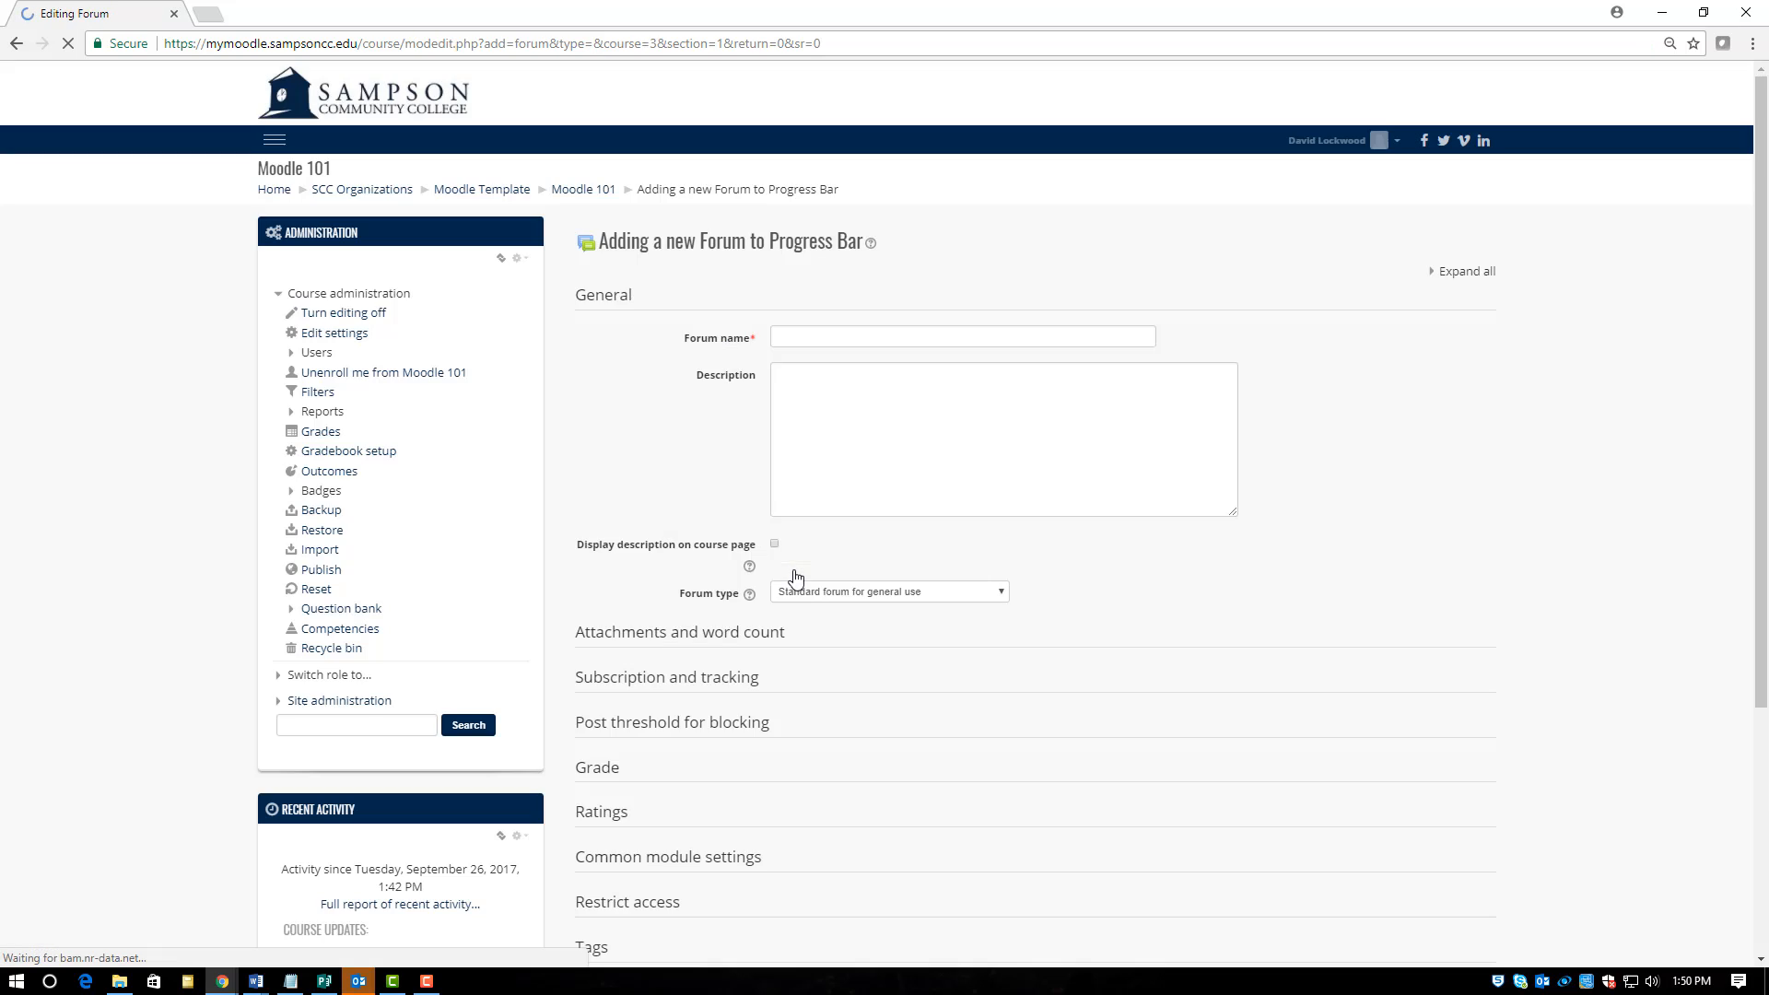
# Step: Name the new forum "Forum 1"
pyautogui.click(892, 339)
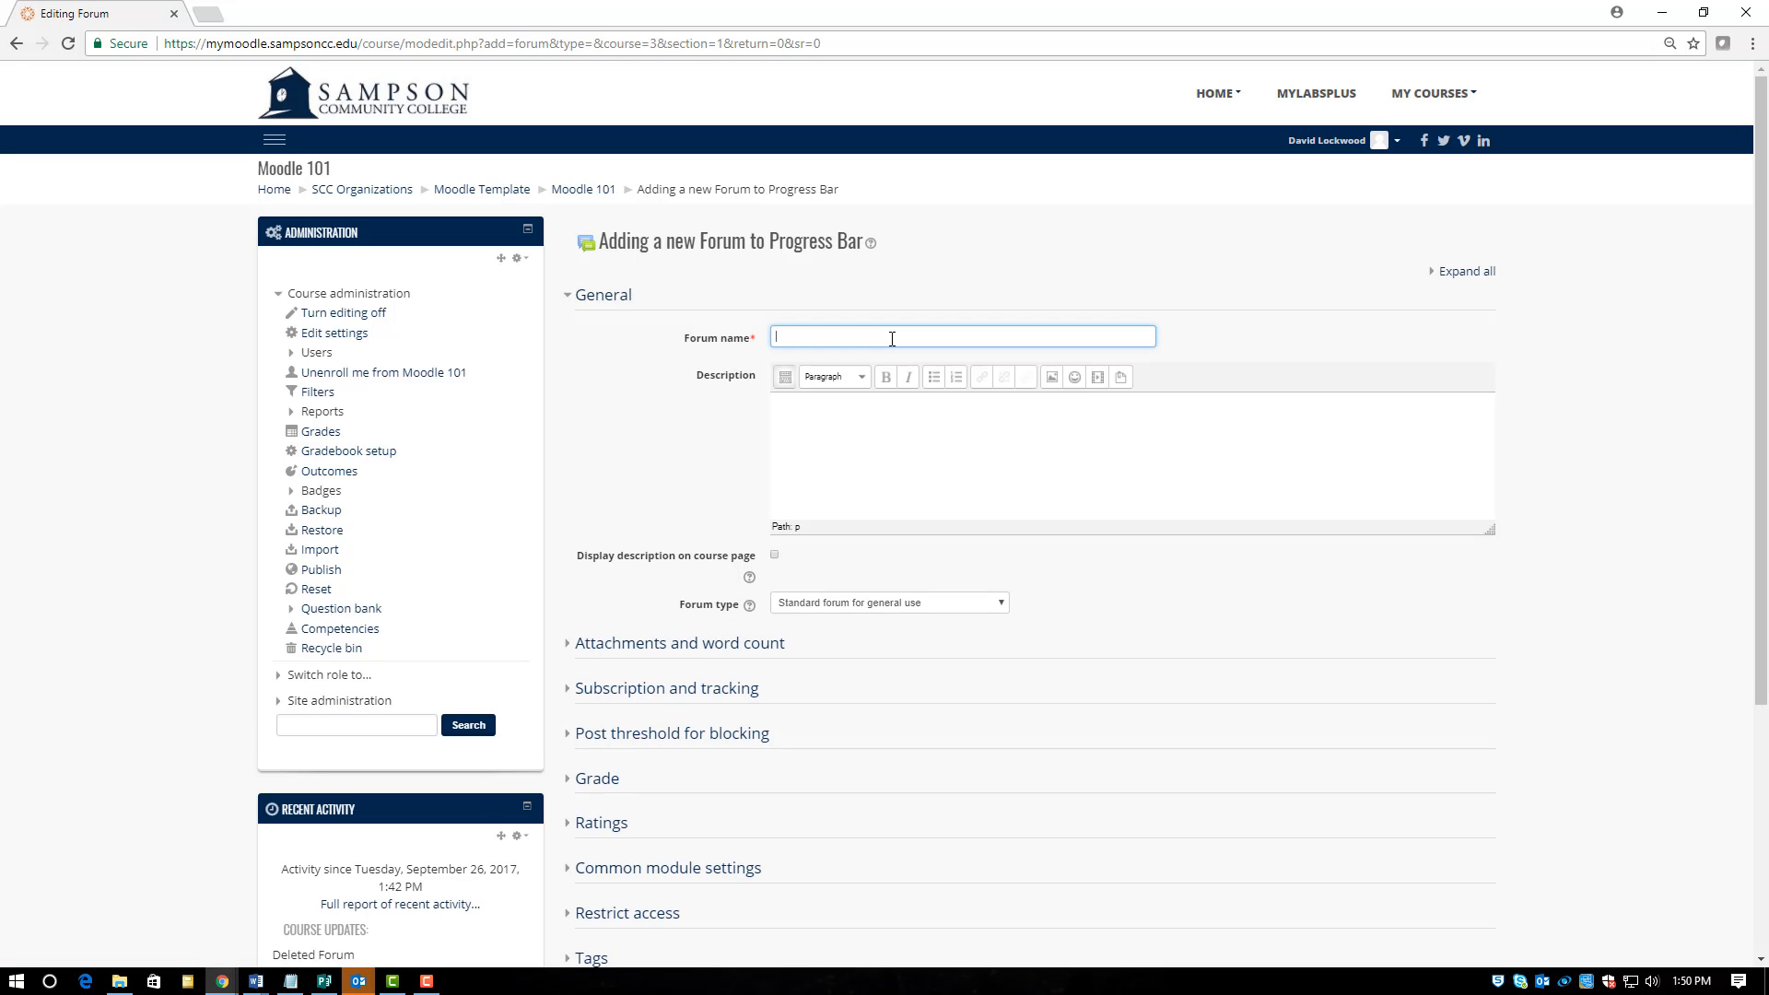
pyautogui.write('forum 1')
pyautogui.press('BackSpace')
pyautogui.press('BackSpace')
pyautogui.press('BackSpace')
pyautogui.press('BackSpace')
pyautogui.press('BackSpace')
pyautogui.press('BackSpace')
pyautogui.press('BackSpace')
pyautogui.write('Forum 1')
# Step: Enter the description "Give answers on how to create a forum." and choose Standard forum for general use as the forum type
pyautogui.click(893, 407)
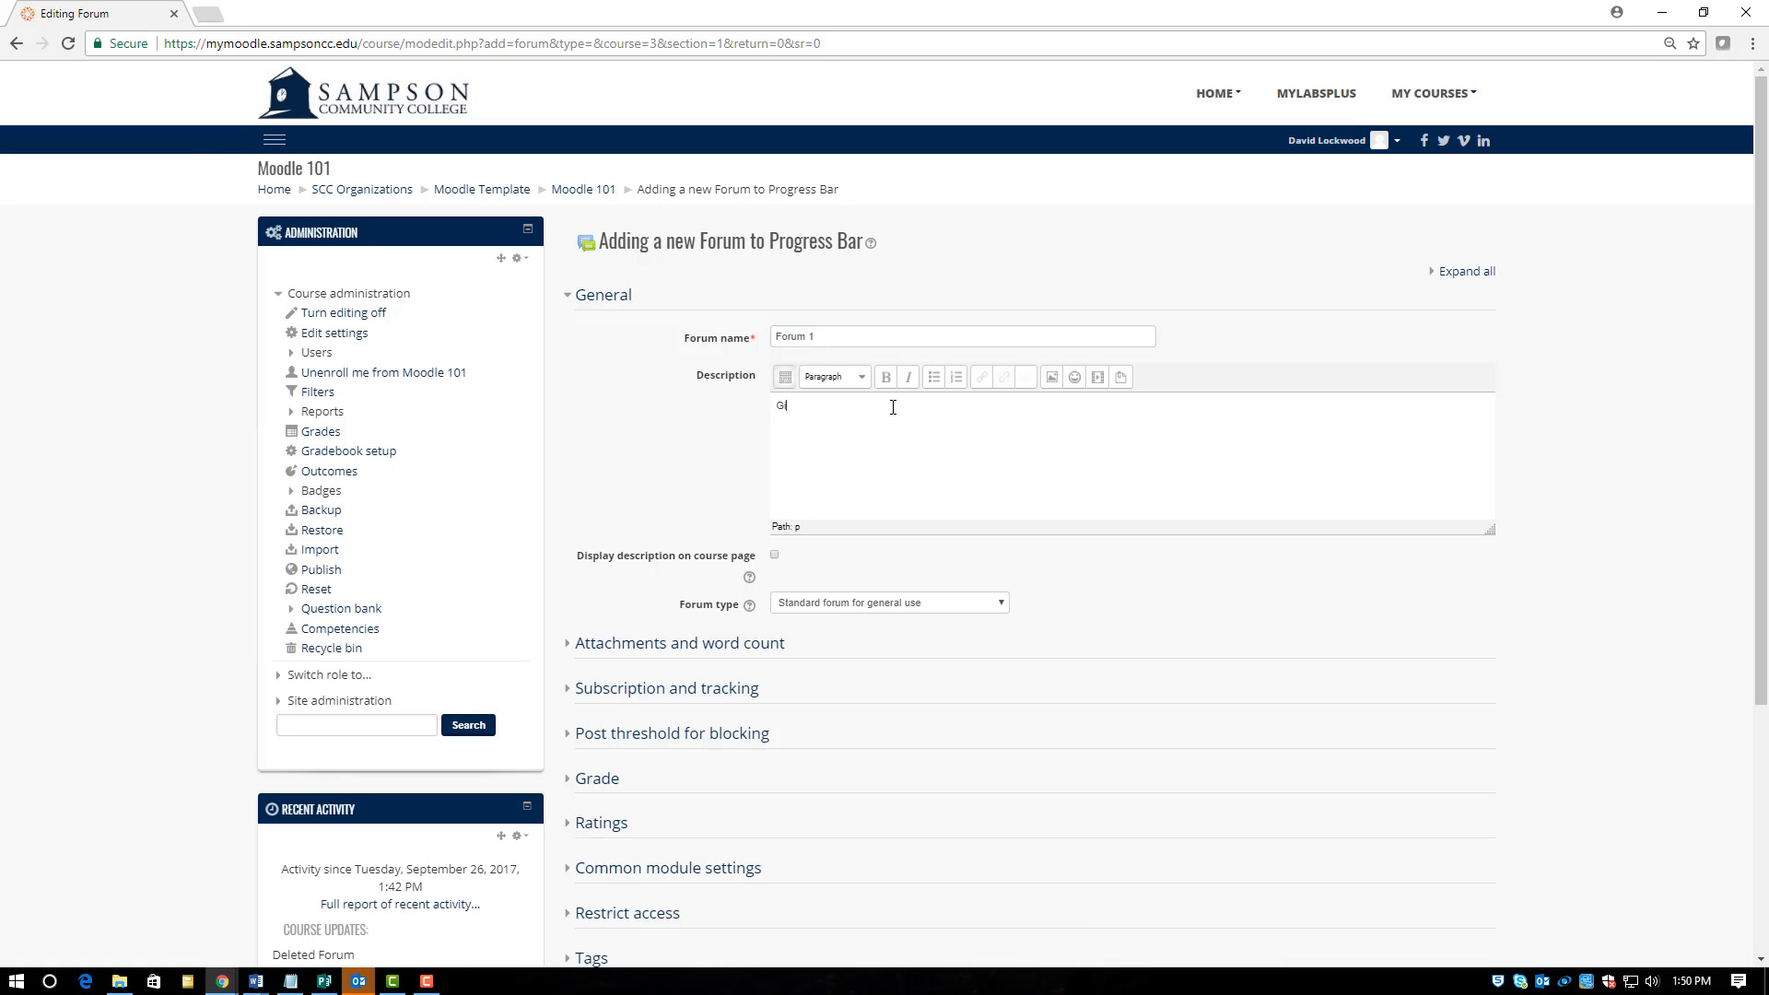
pyautogui.write('Give answers on how to create a forum.')
pyautogui.click(961, 604)
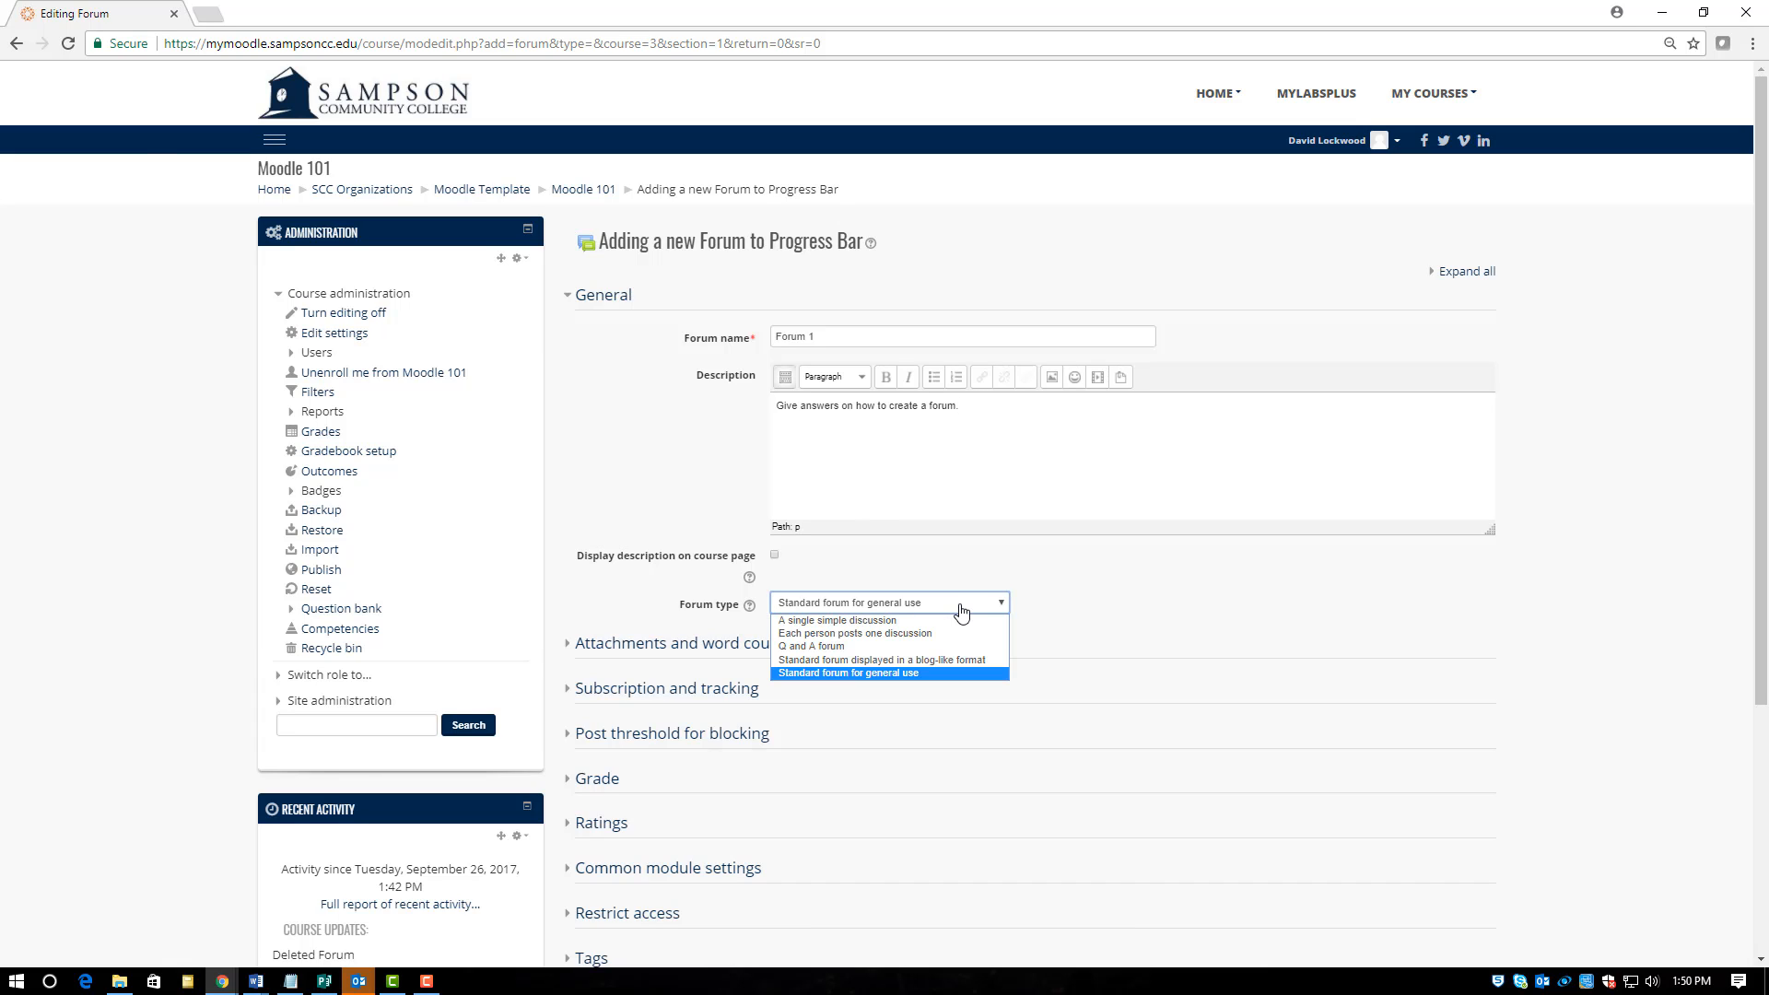
pyautogui.click(942, 674)
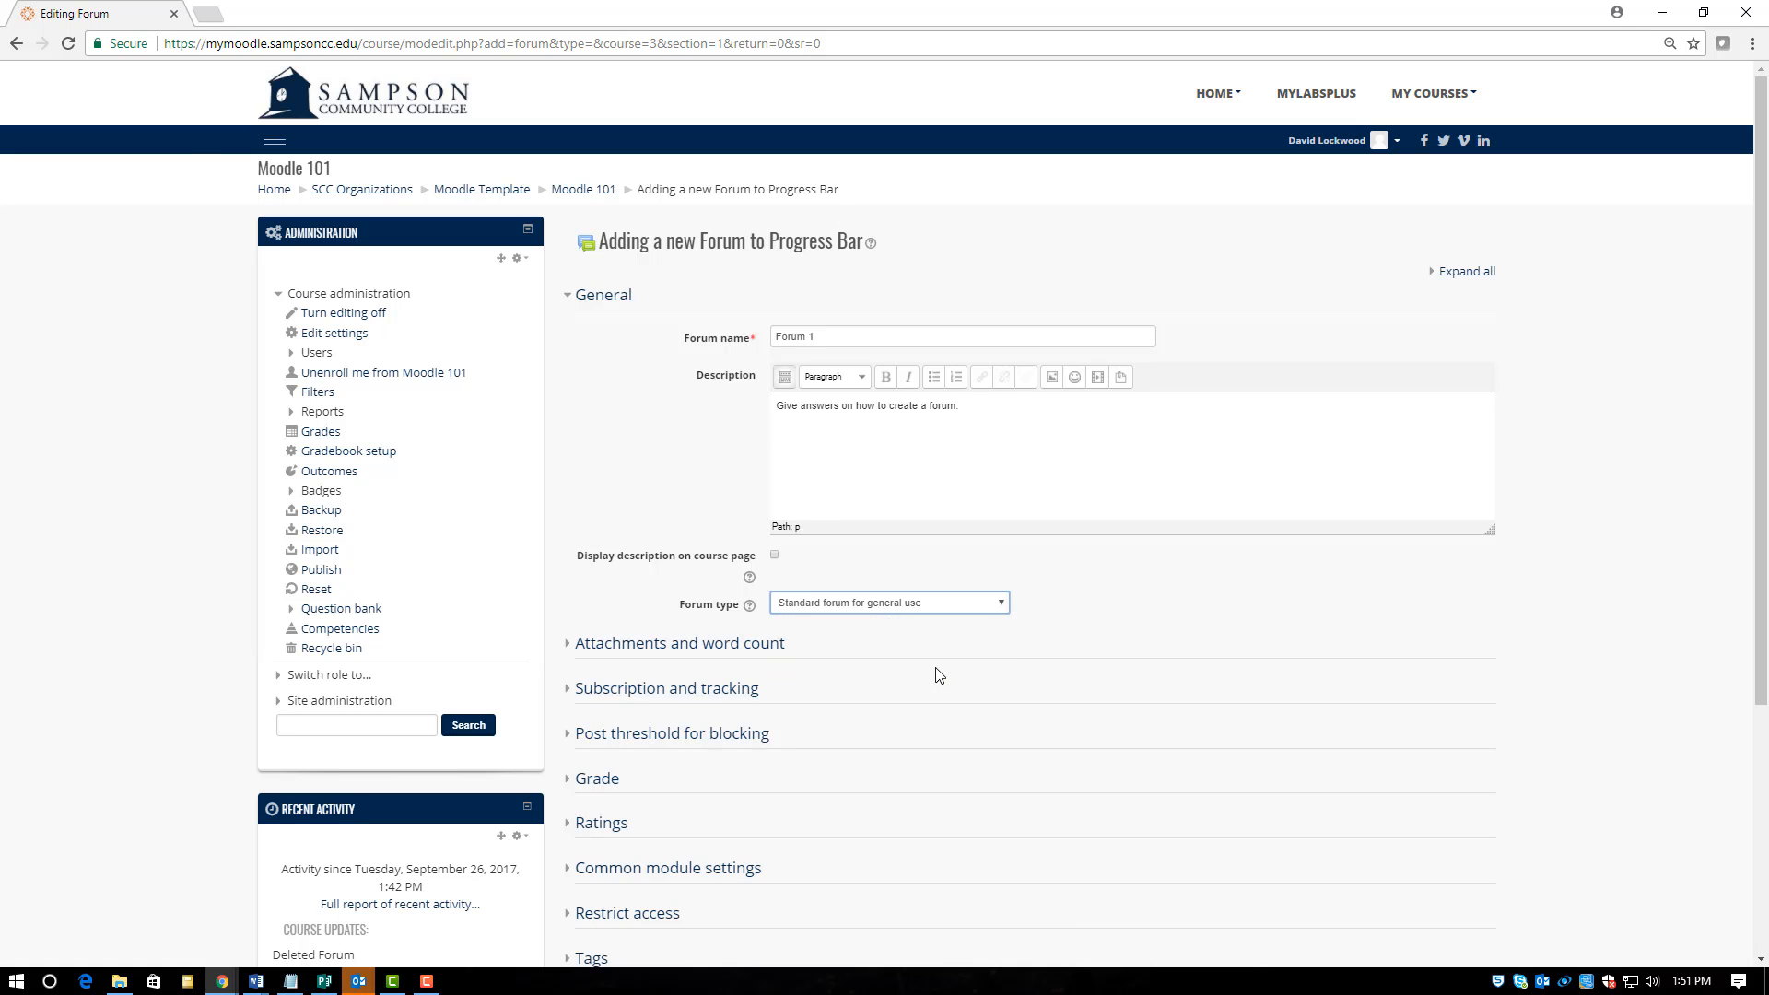
# Step: Expand the attachment and word count settings, and set the forum's subscription mode to Forced subscription
pyautogui.click(738, 645)
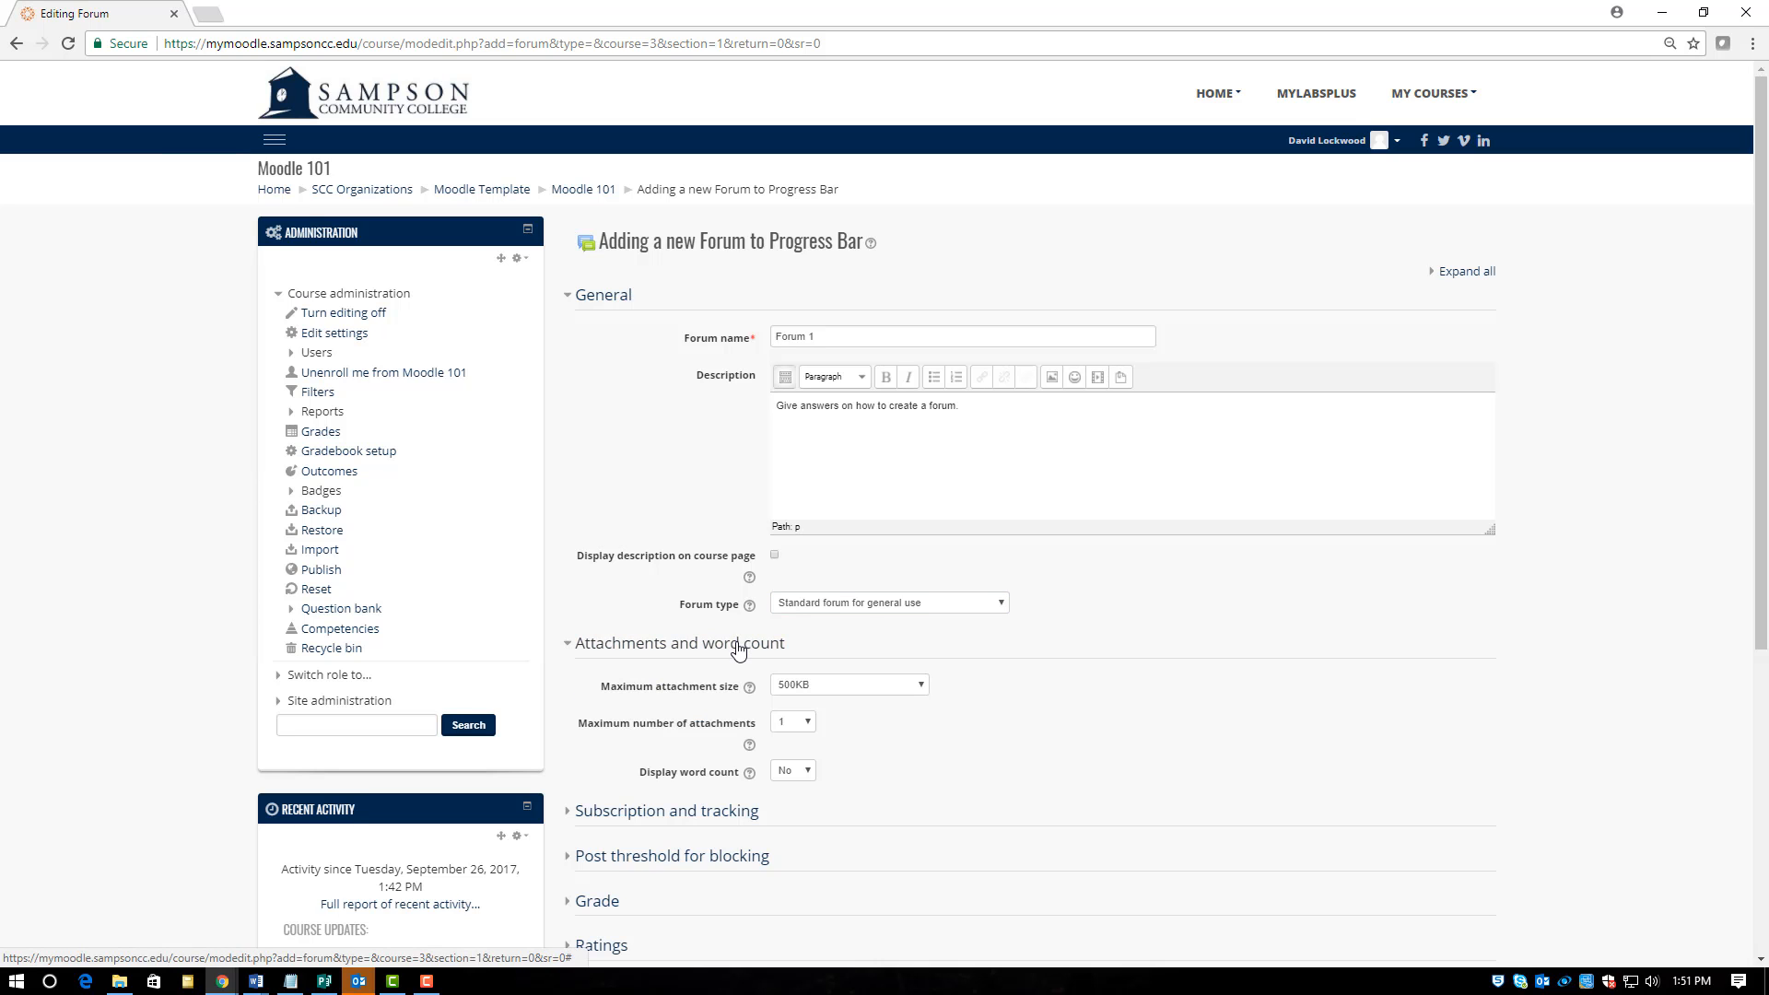
pyautogui.scroll(-2, 738, 650)
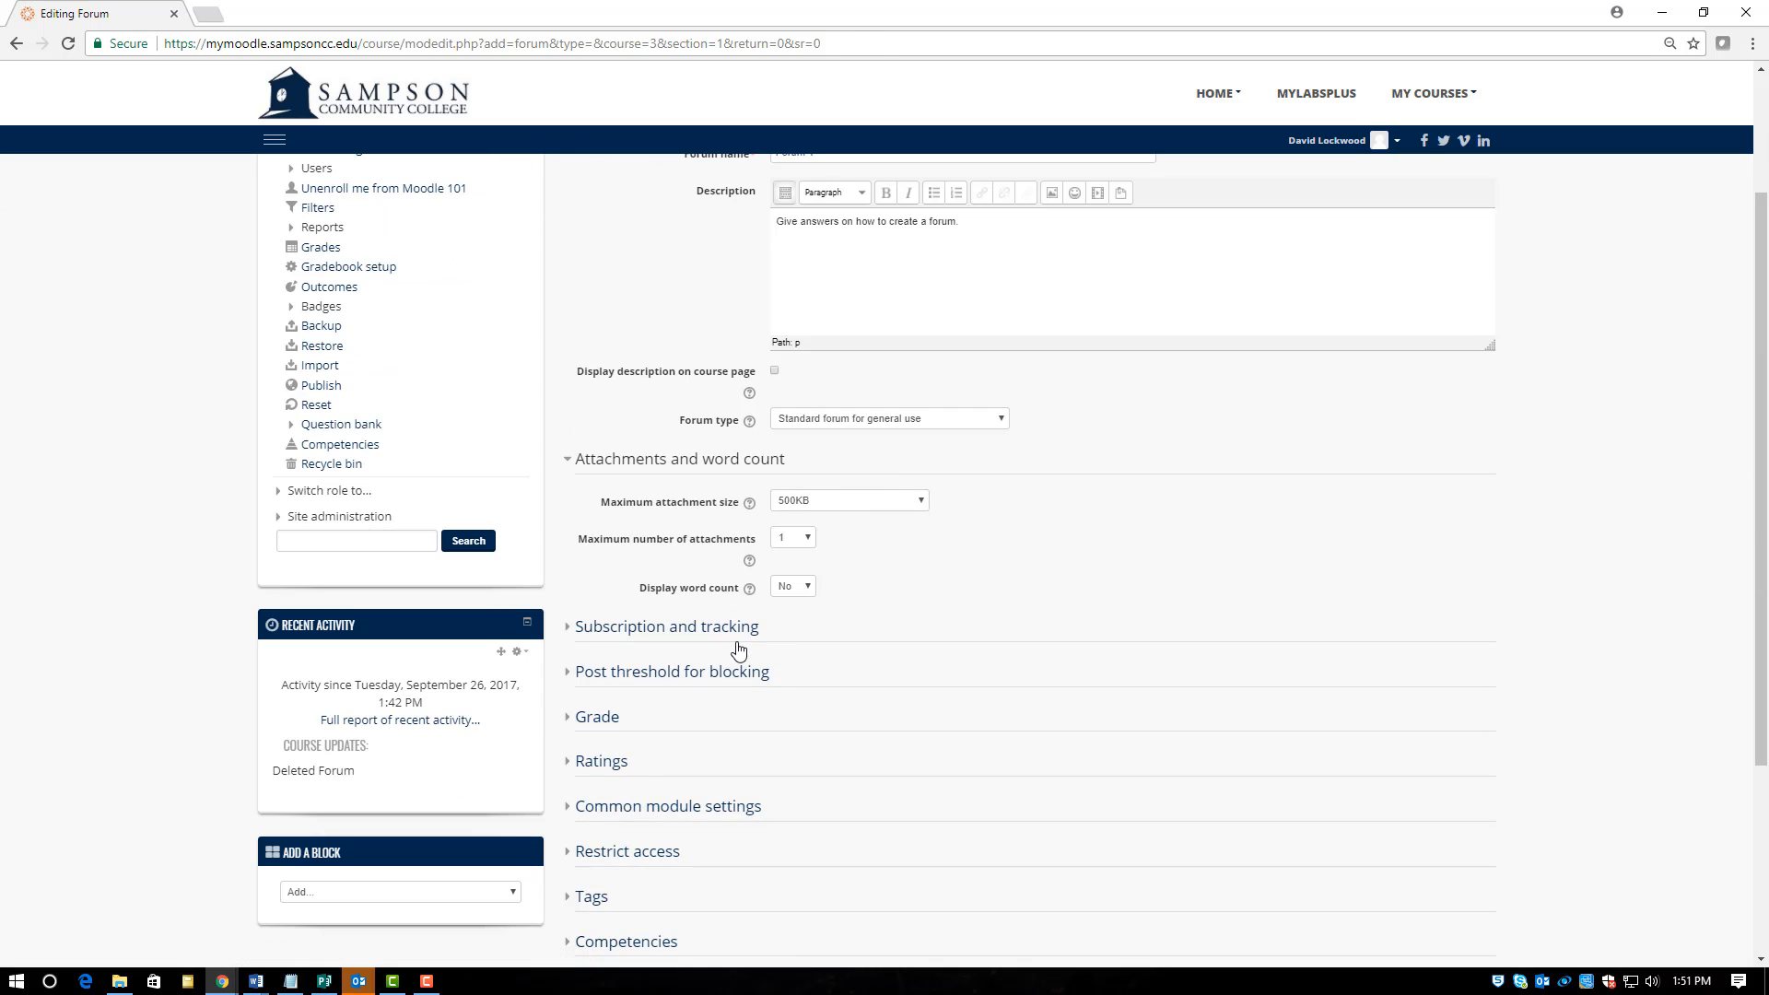
pyautogui.click(714, 634)
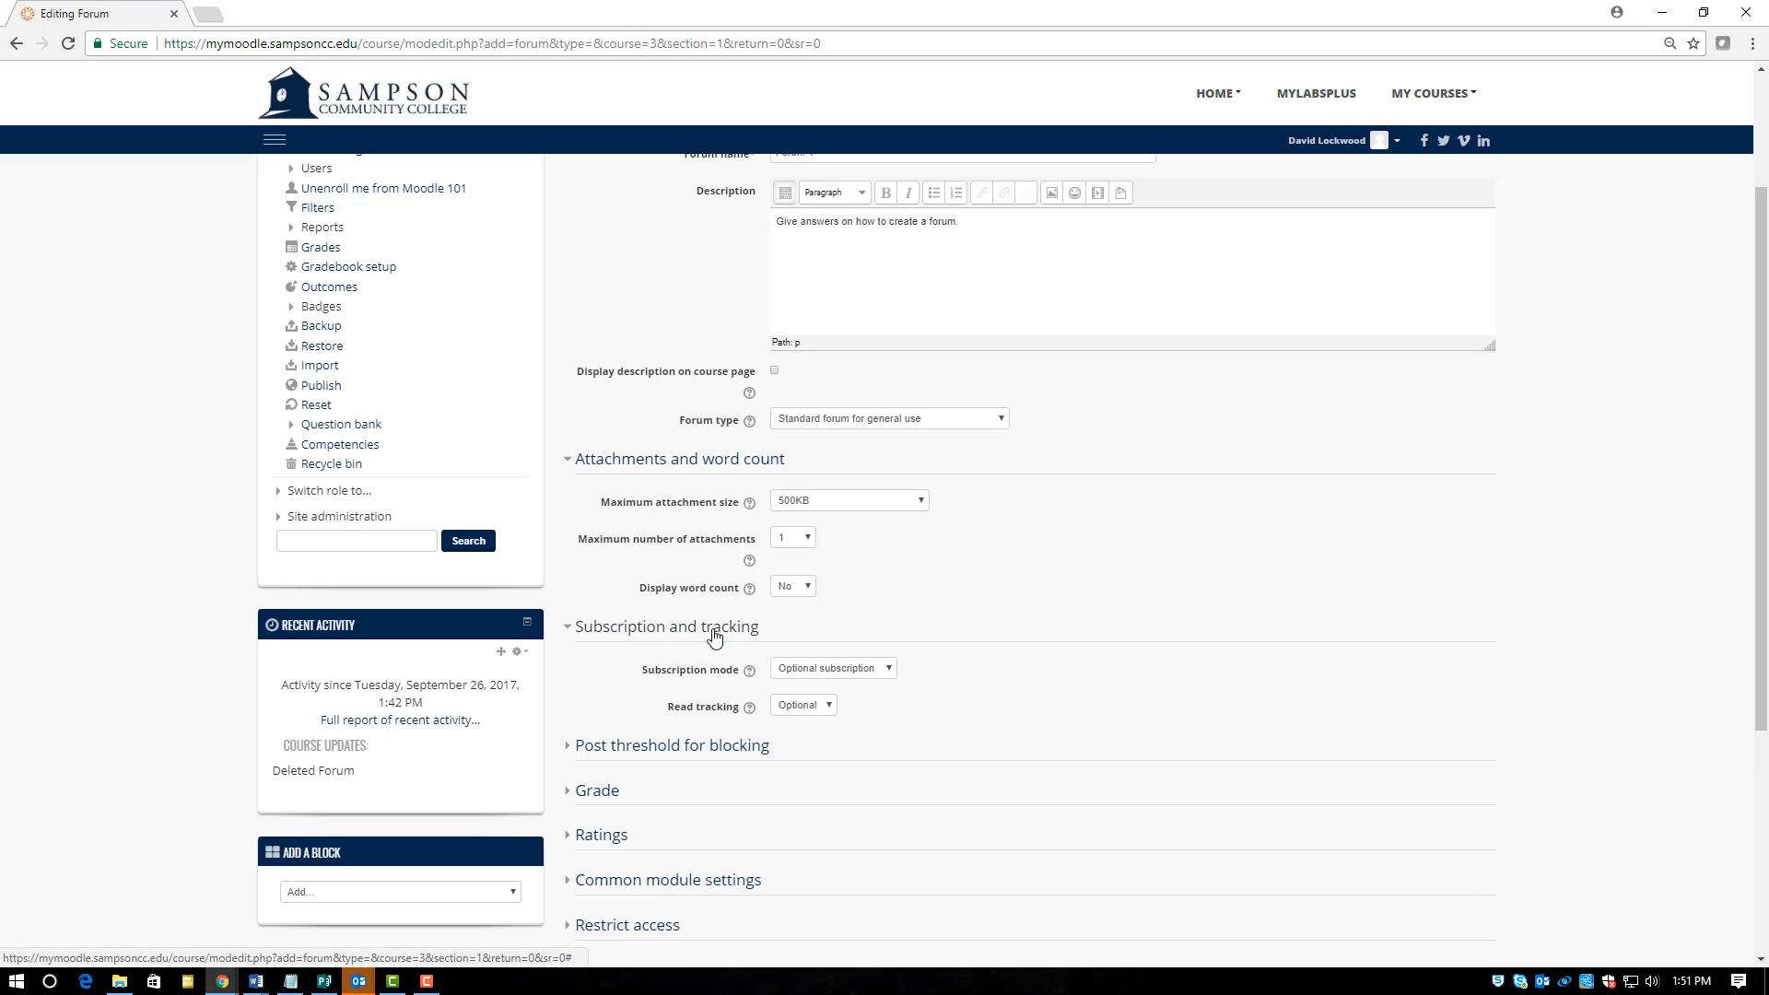
pyautogui.click(849, 680)
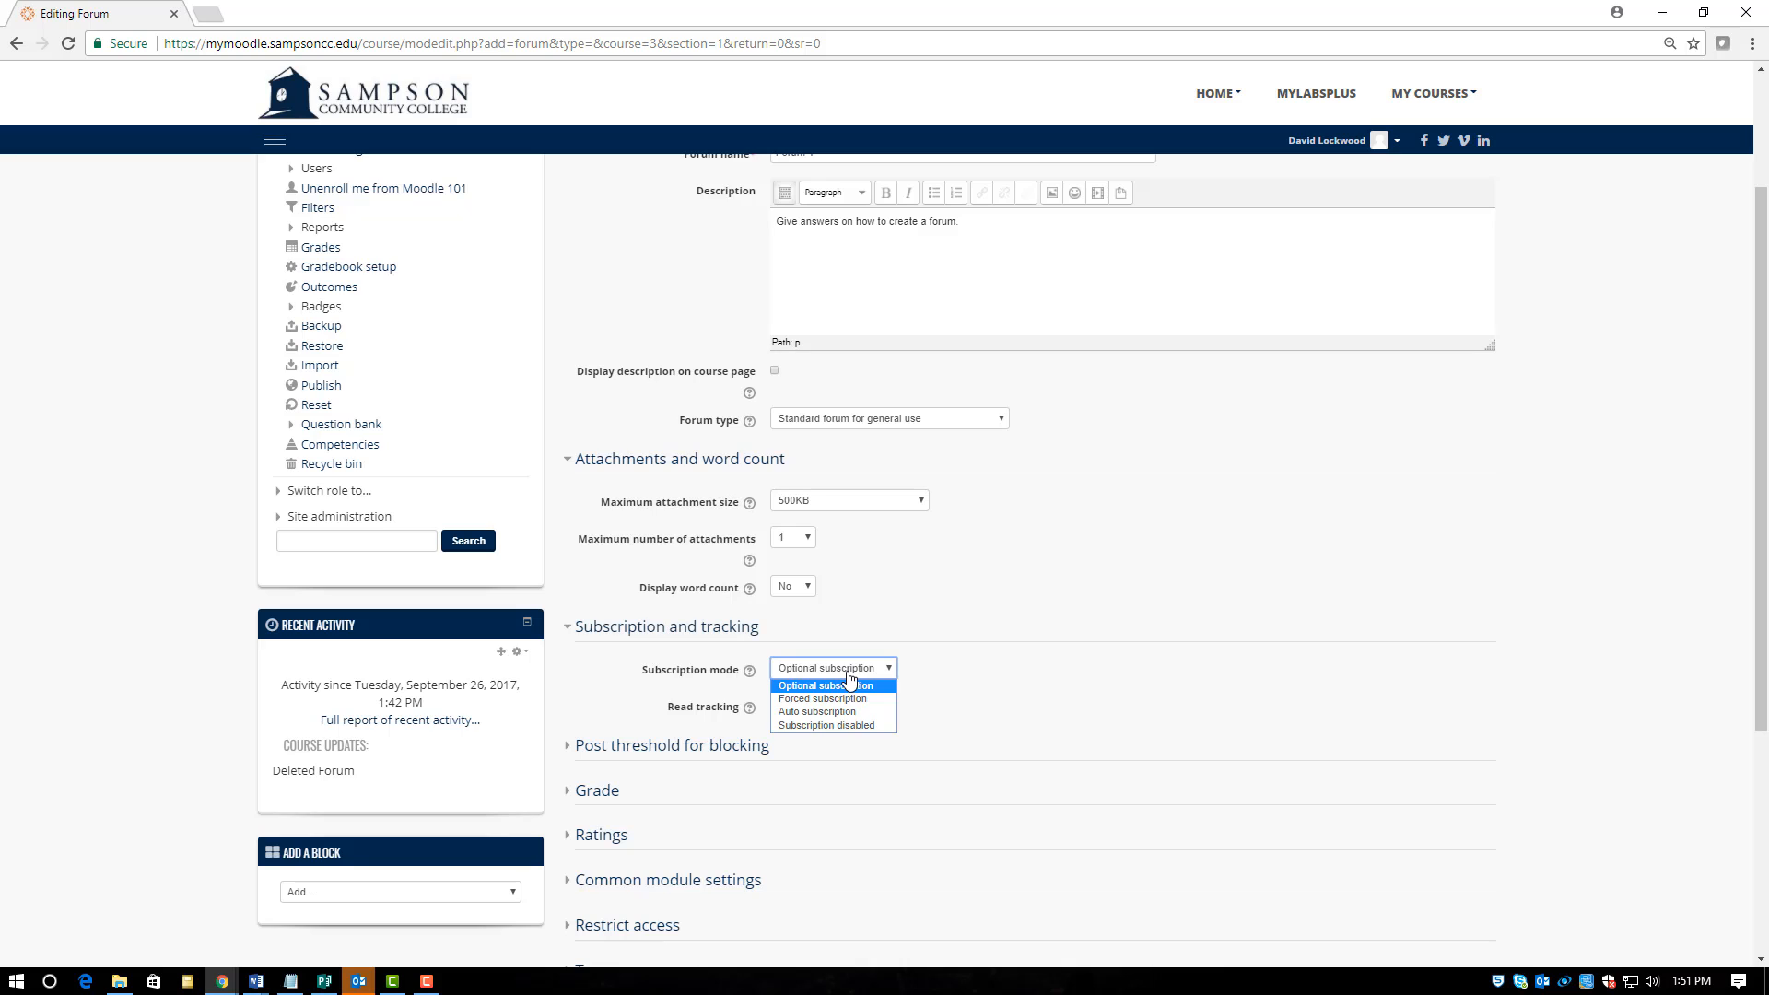
pyautogui.click(847, 699)
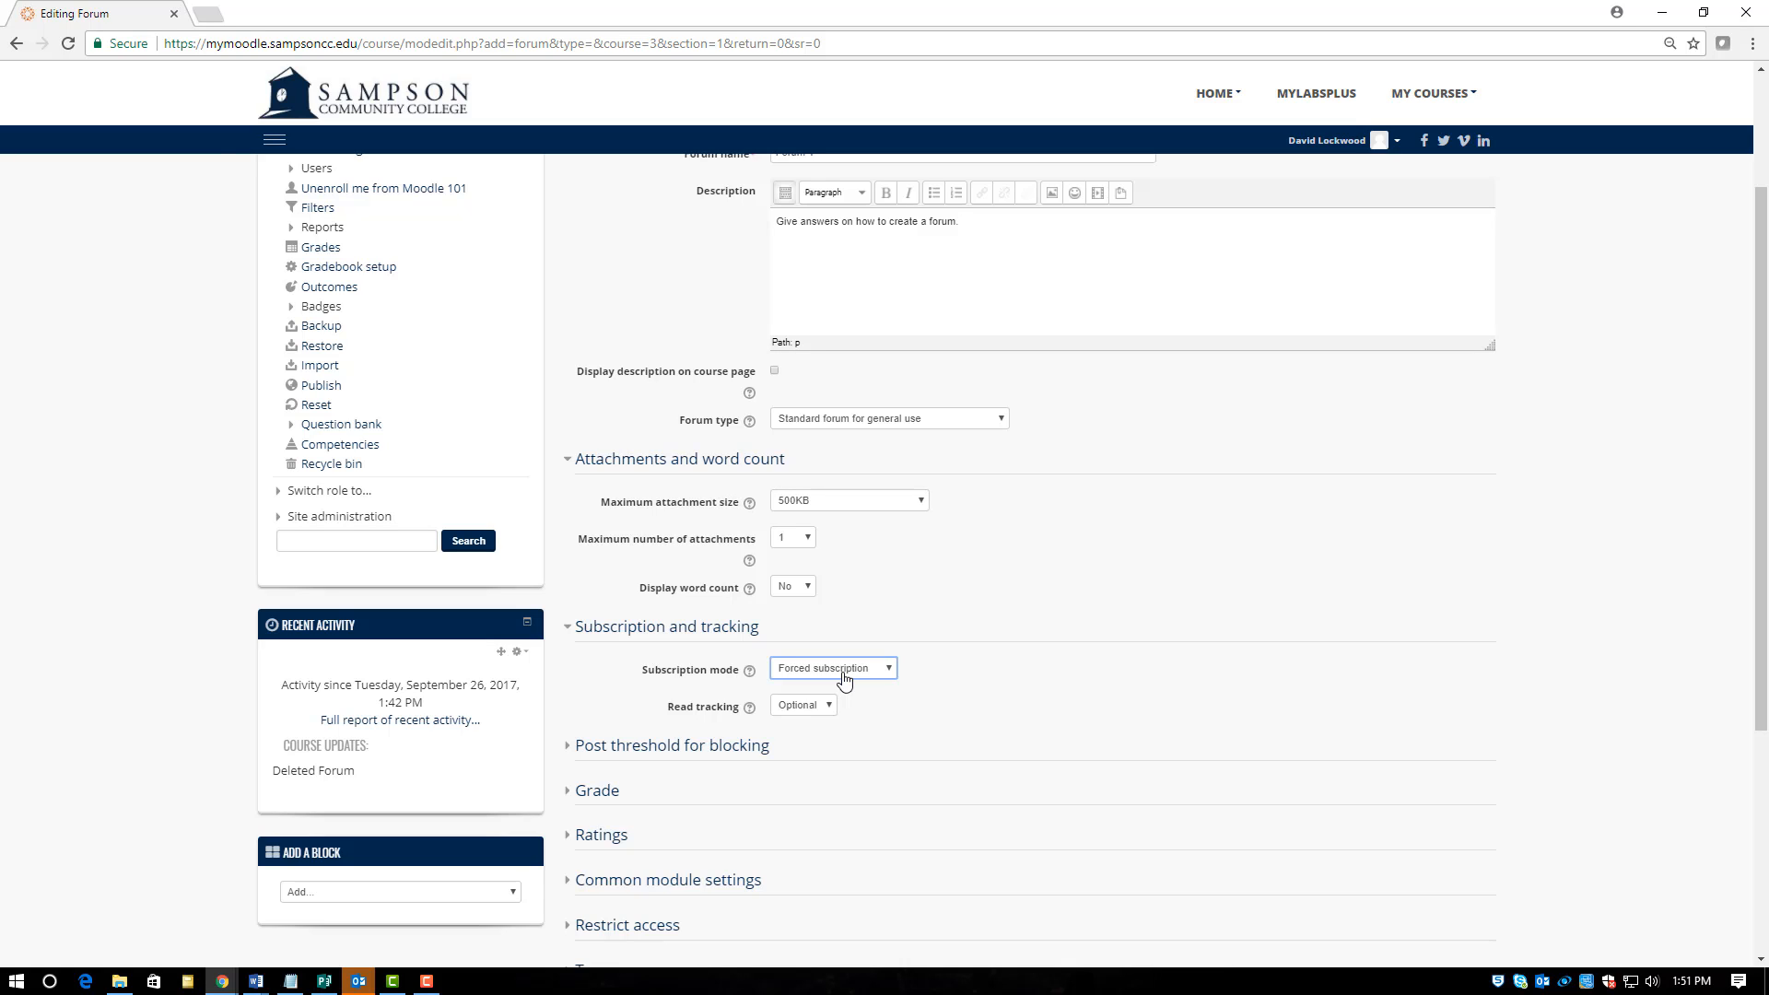
pyautogui.click(845, 679)
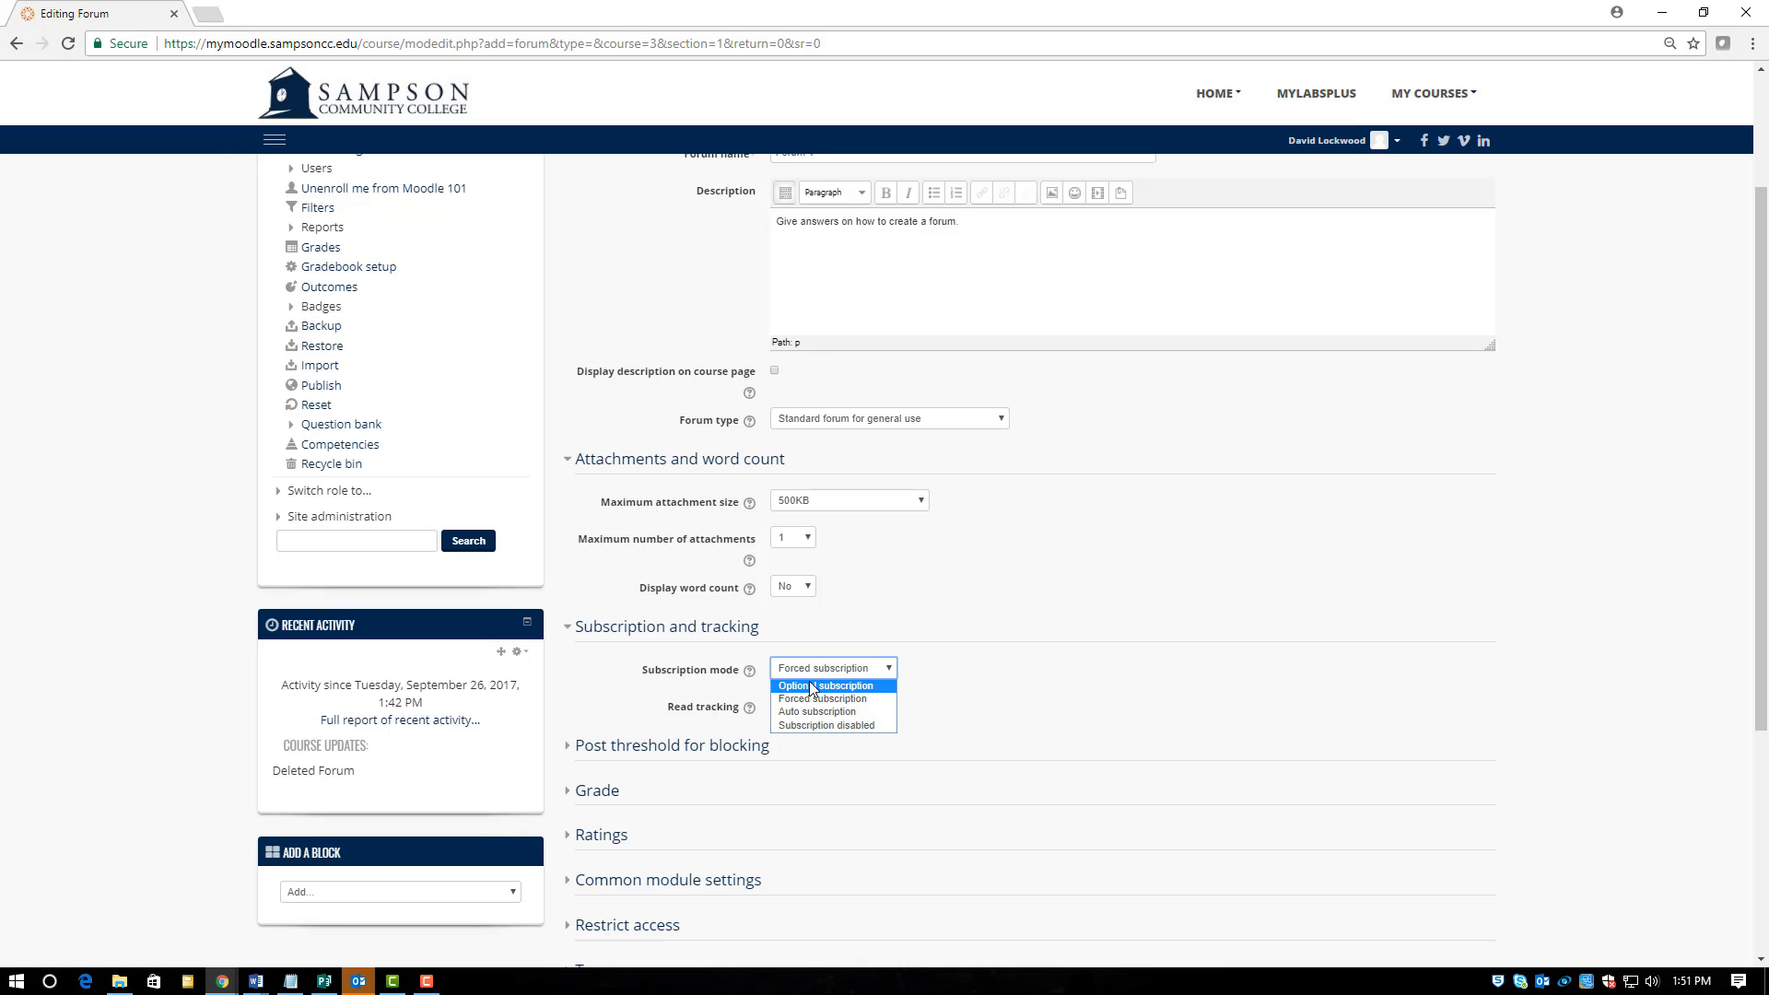
pyautogui.click(812, 687)
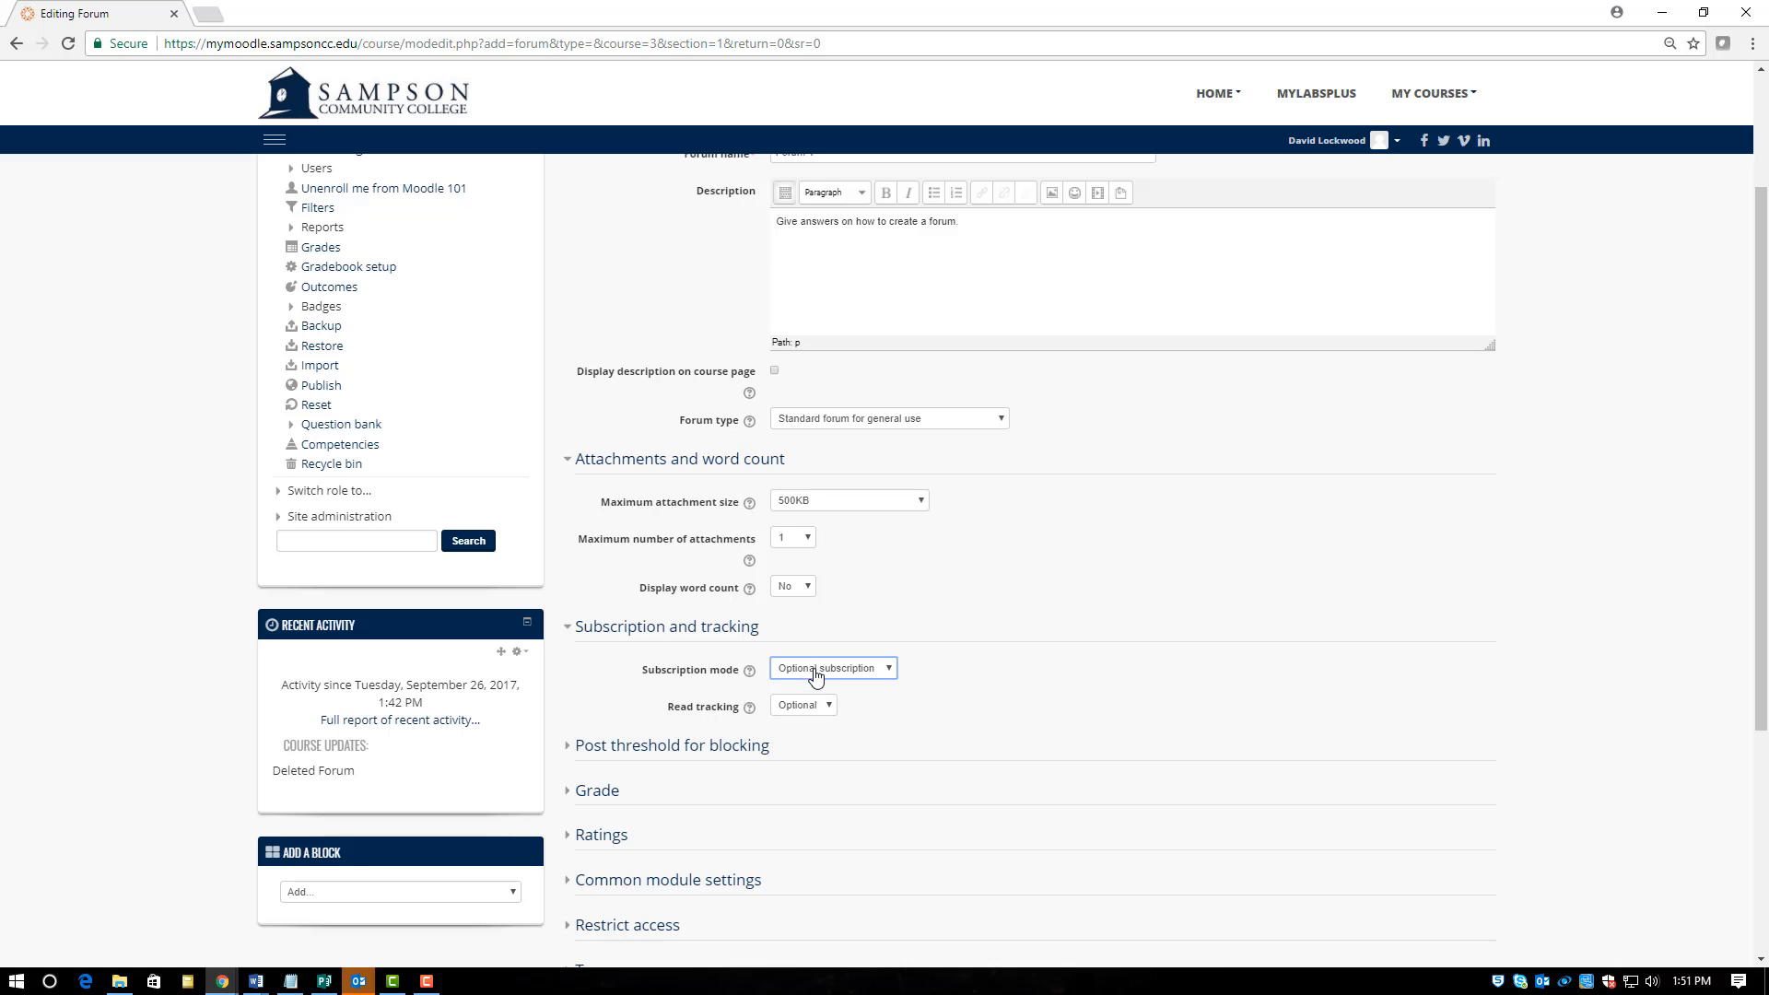
pyautogui.click(808, 669)
pyautogui.click(811, 698)
# Step: Review the forum's Post threshold for blocking and Grade settings, leaving both sections collapsed
pyautogui.click(743, 751)
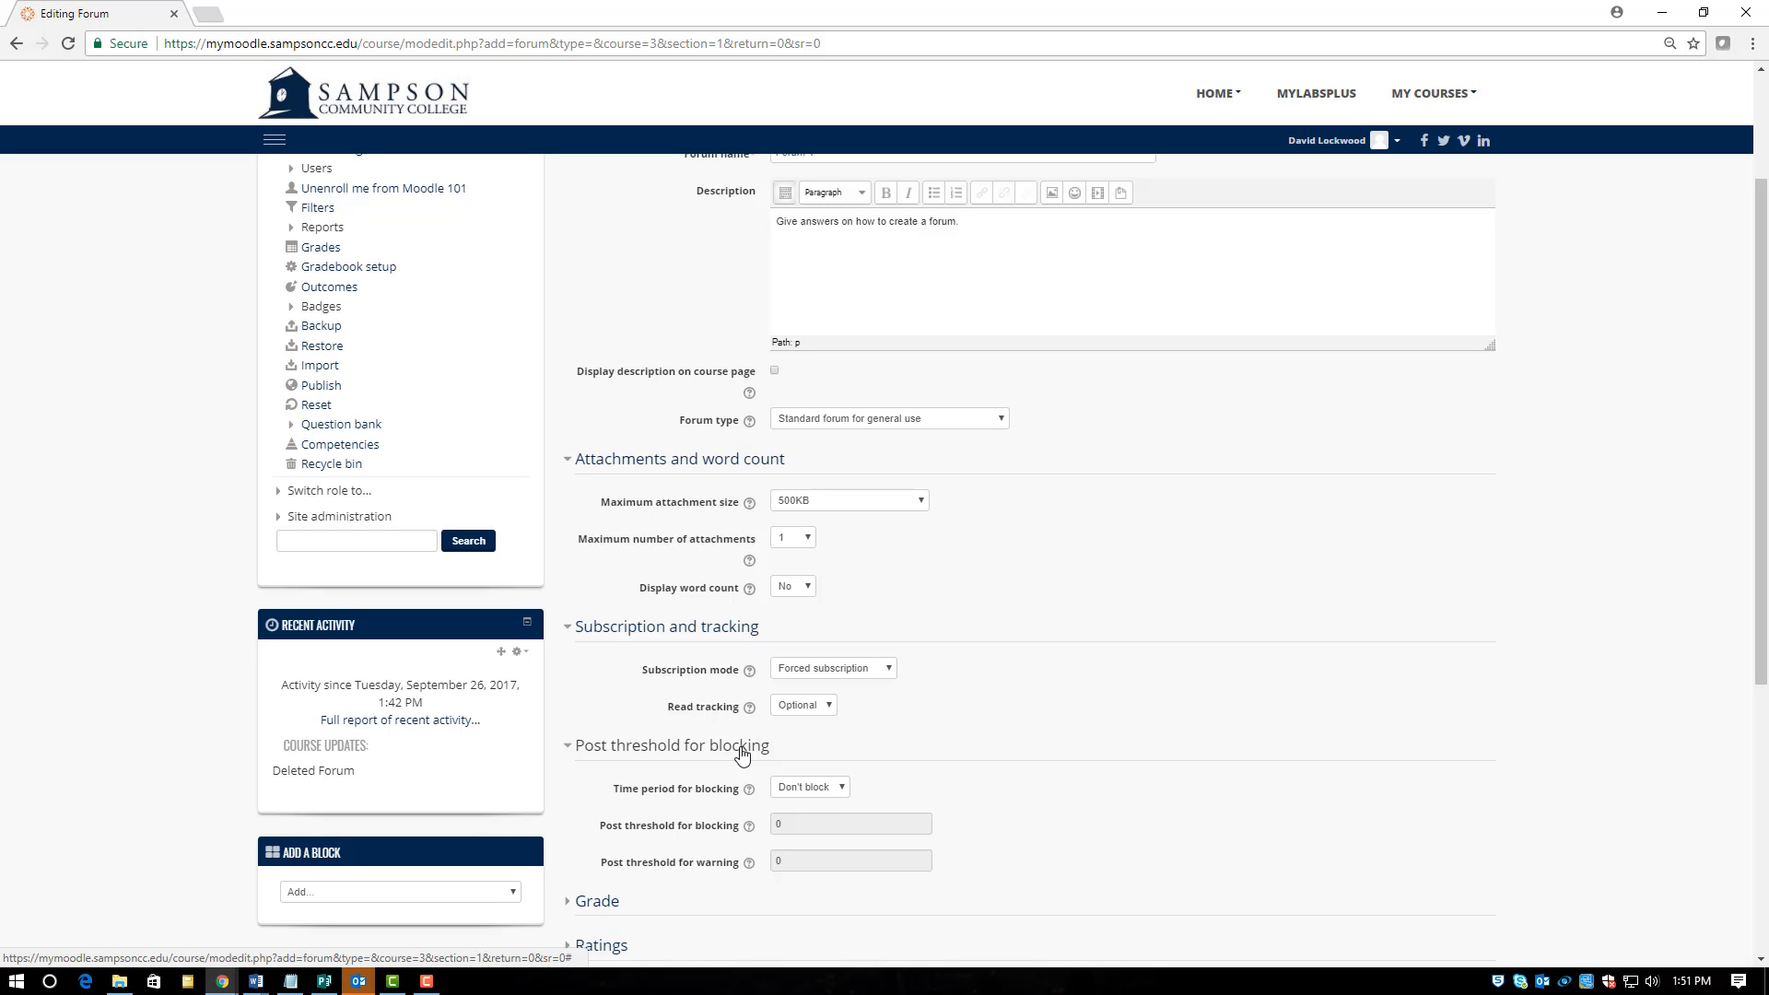
pyautogui.click(743, 751)
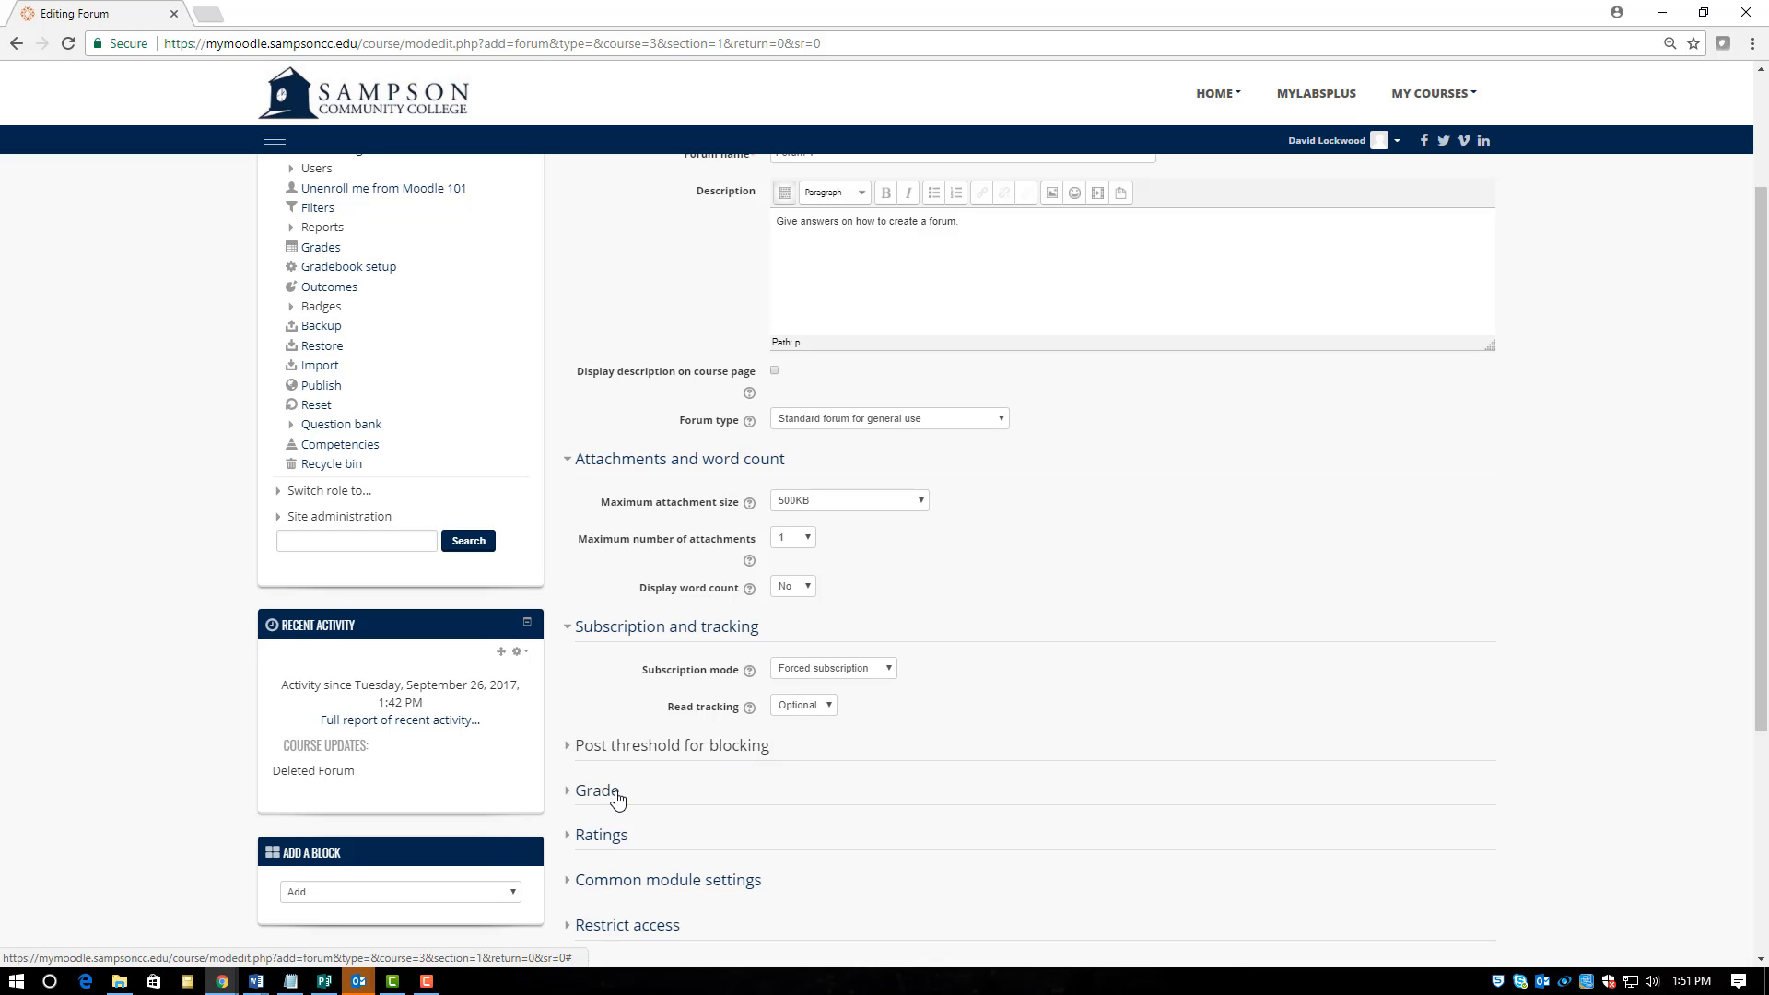
pyautogui.scroll(-5, 617, 793)
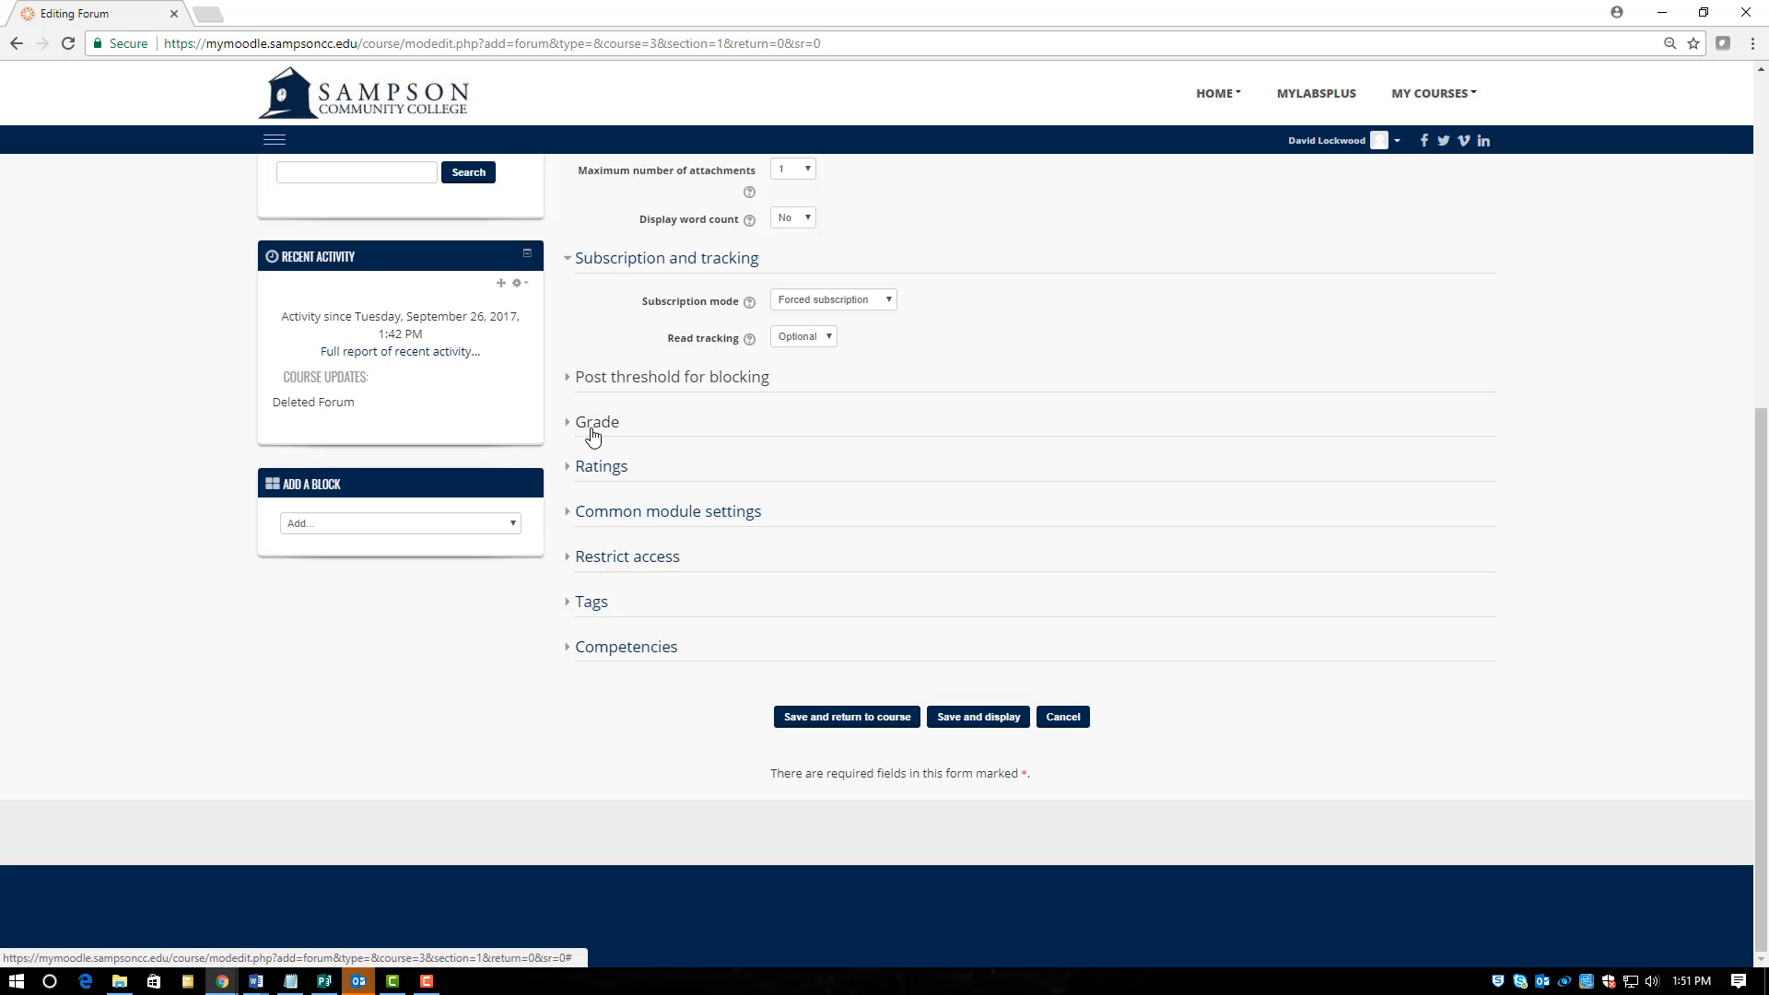
pyautogui.click(592, 433)
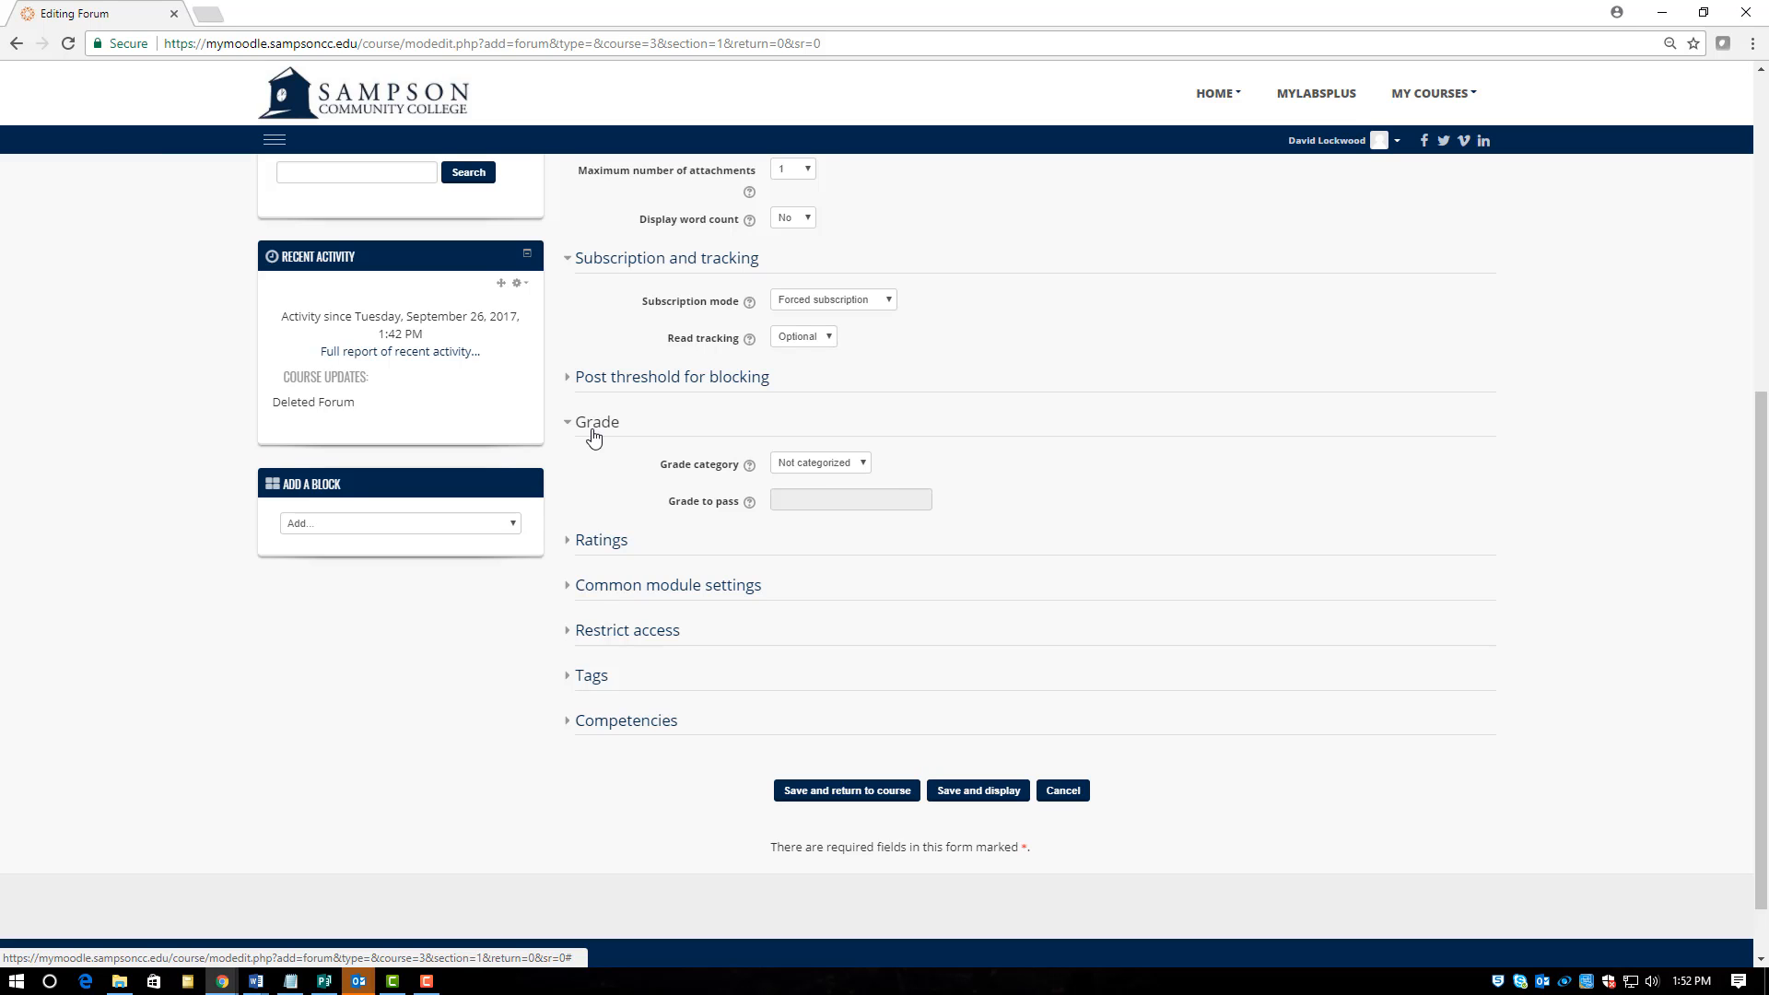
pyautogui.click(595, 424)
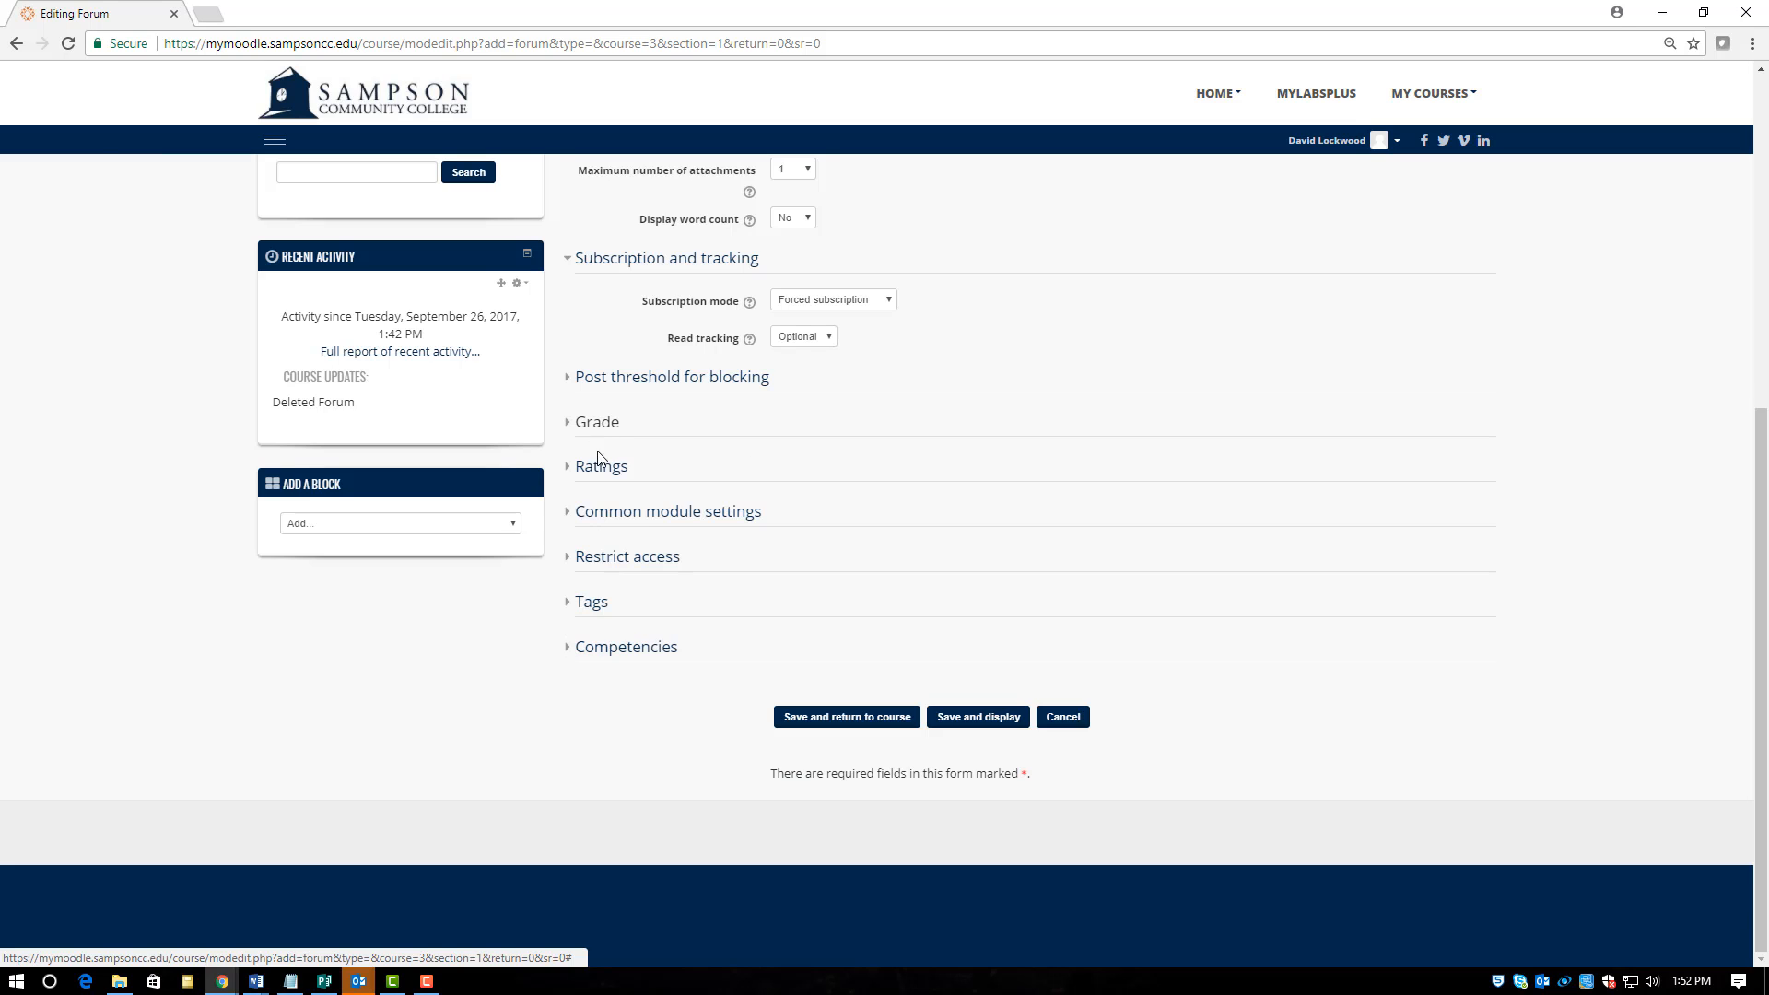
# Step: Set the aggregate type of the forum's ratings to Maximum rating
pyautogui.click(601, 470)
pyautogui.click(785, 557)
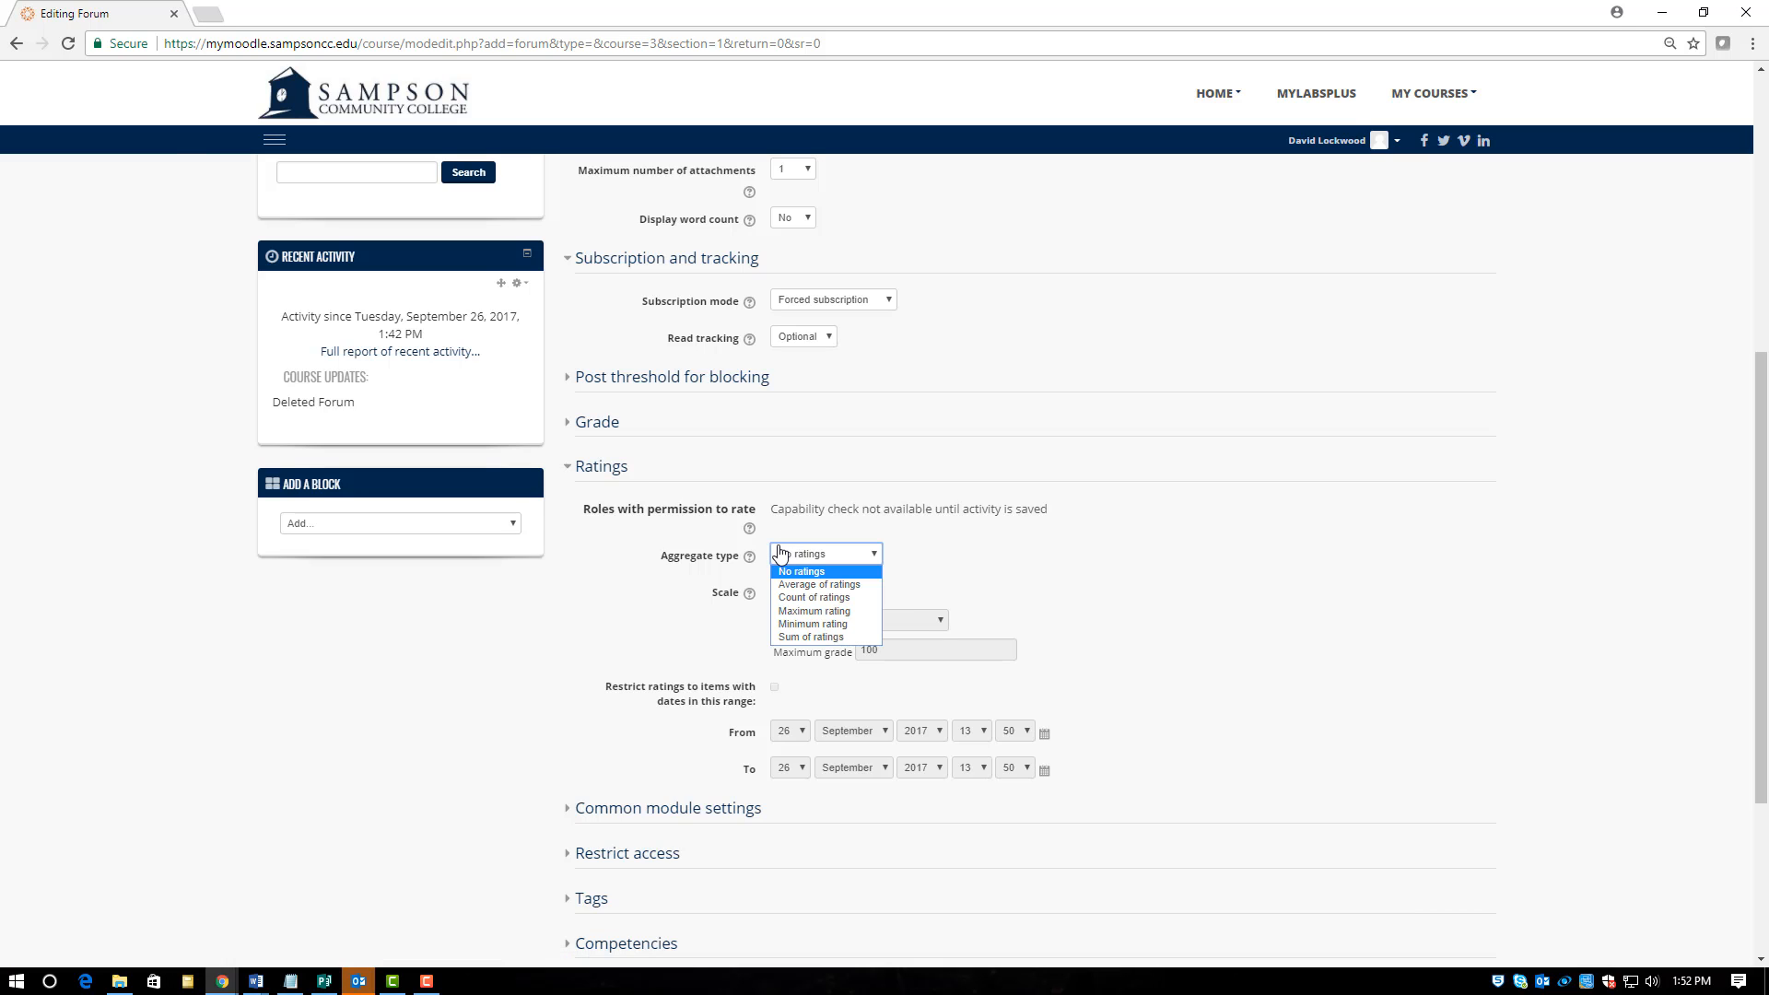
pyautogui.click(833, 610)
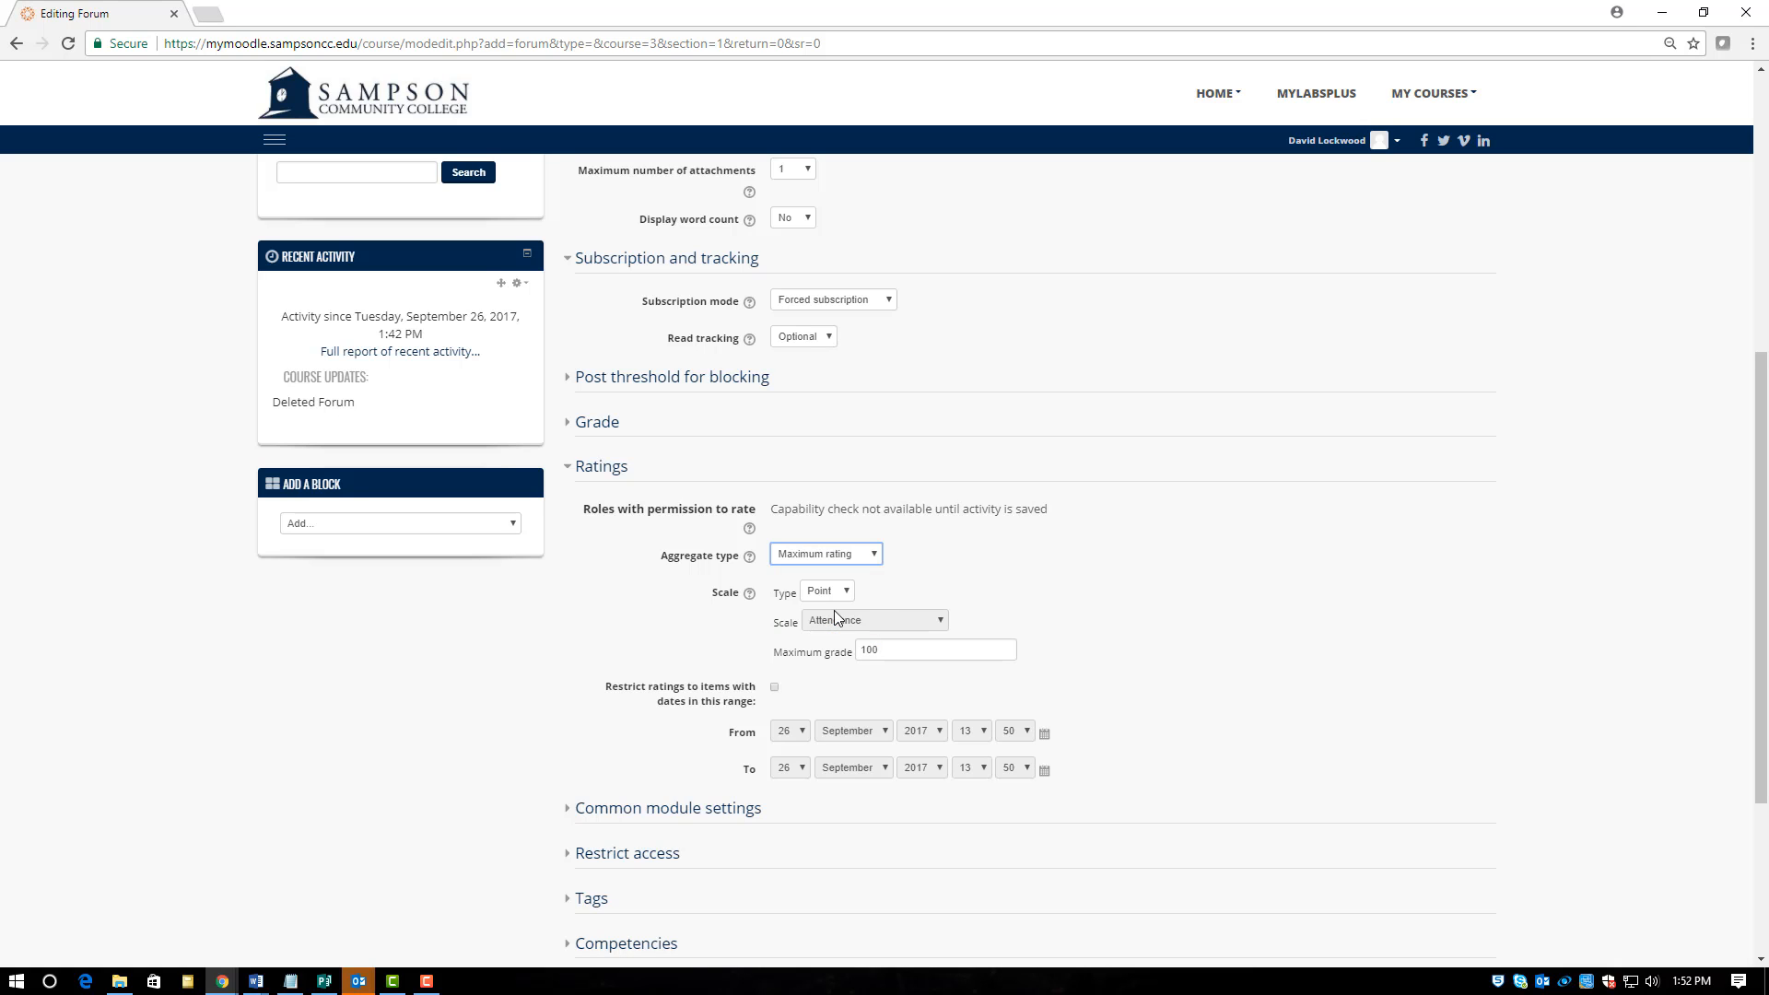
# Step: Examine the rating scale type options, the maximum grade and the date range restriction for the forum's ratings
pyautogui.scroll(-1, 857, 612)
pyautogui.scroll(-2, 861, 614)
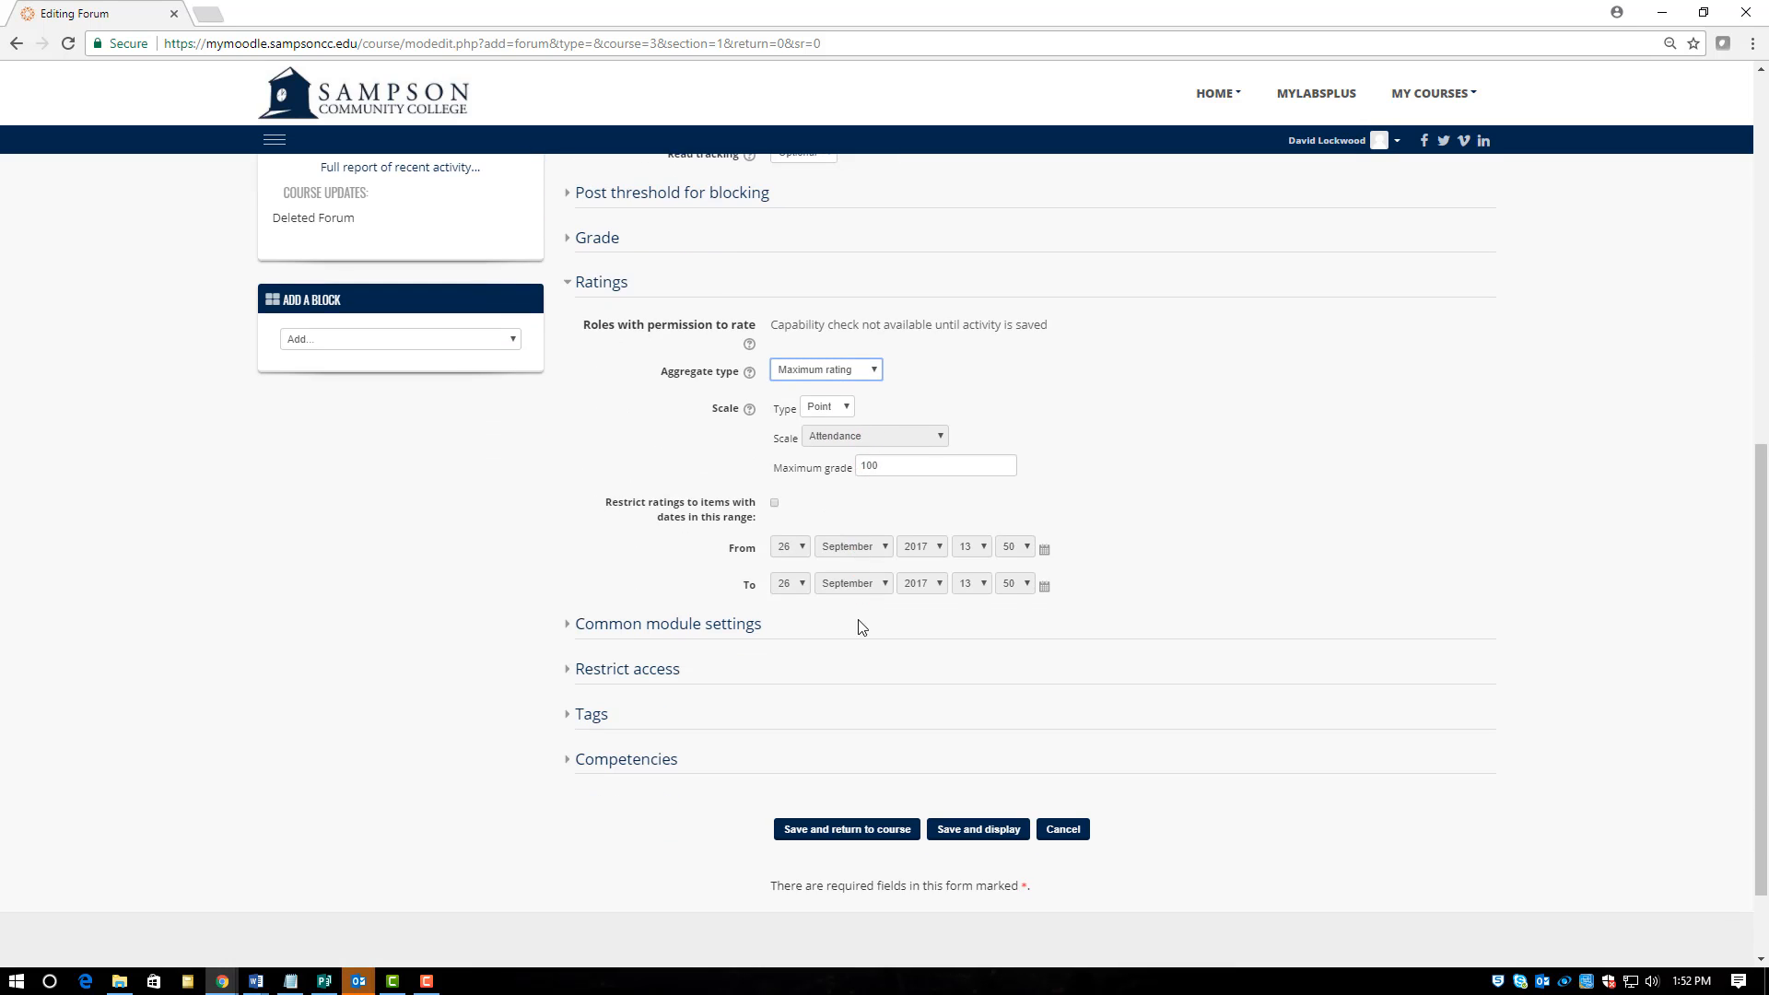
pyautogui.click(850, 408)
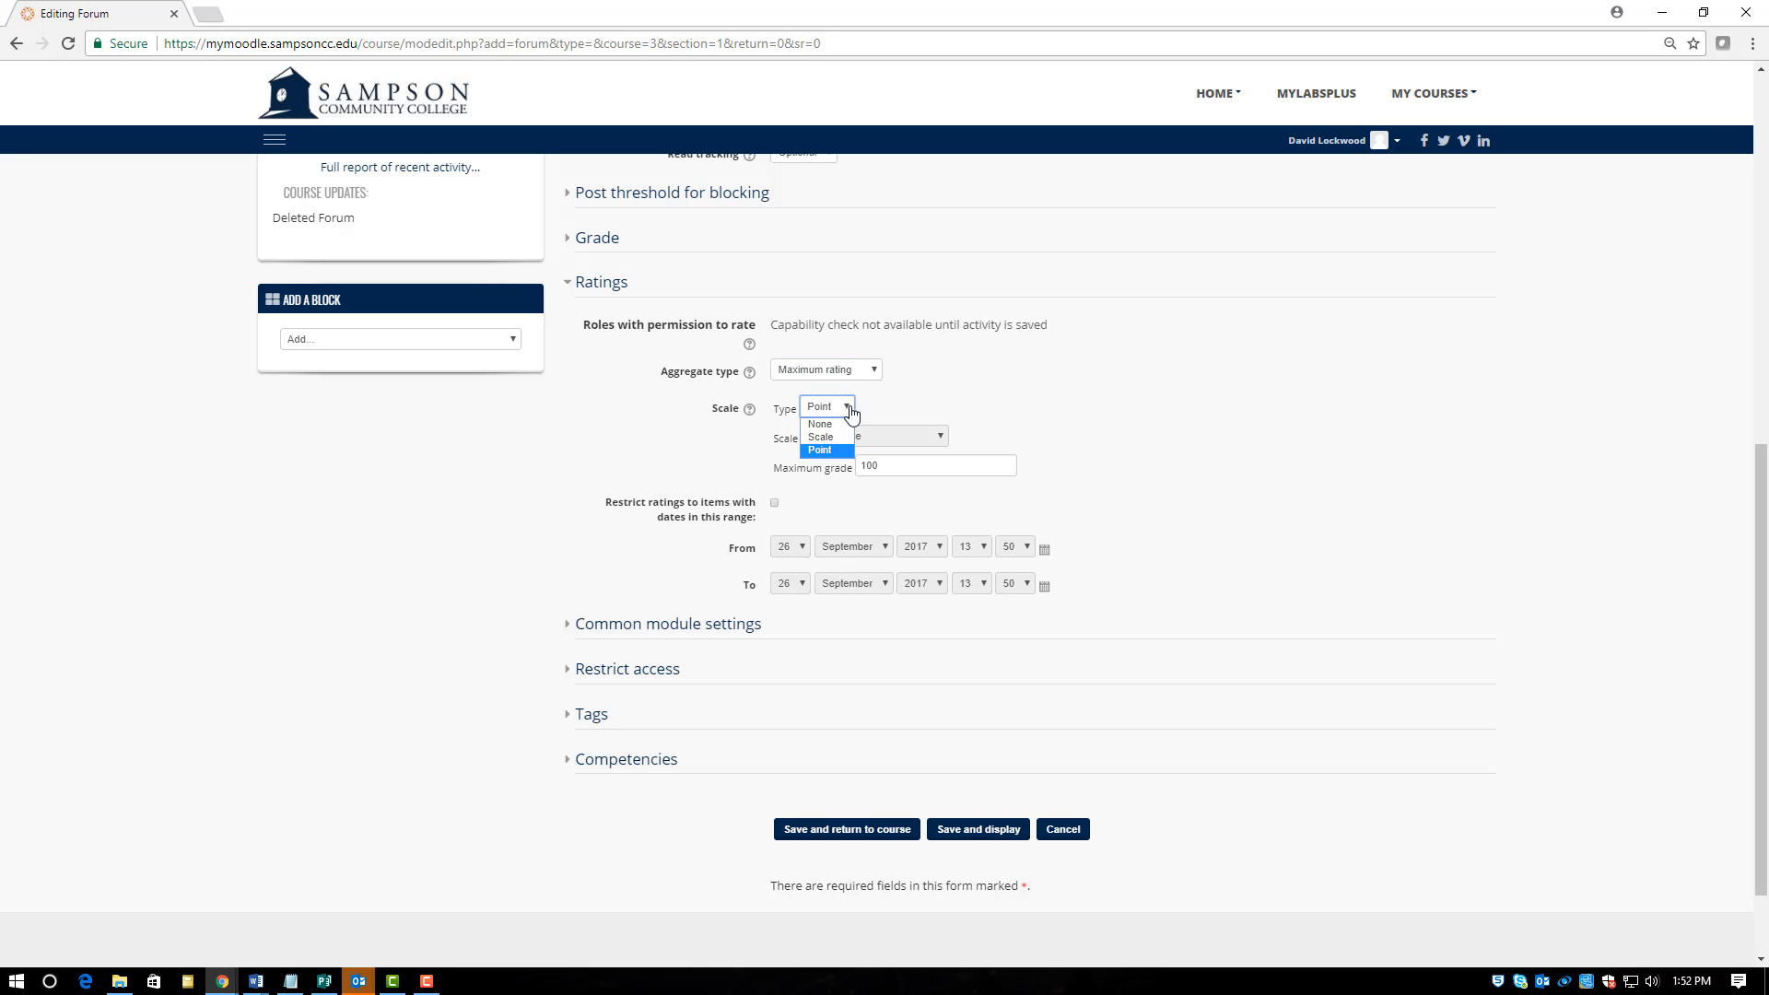
pyautogui.click(849, 408)
pyautogui.click(910, 465)
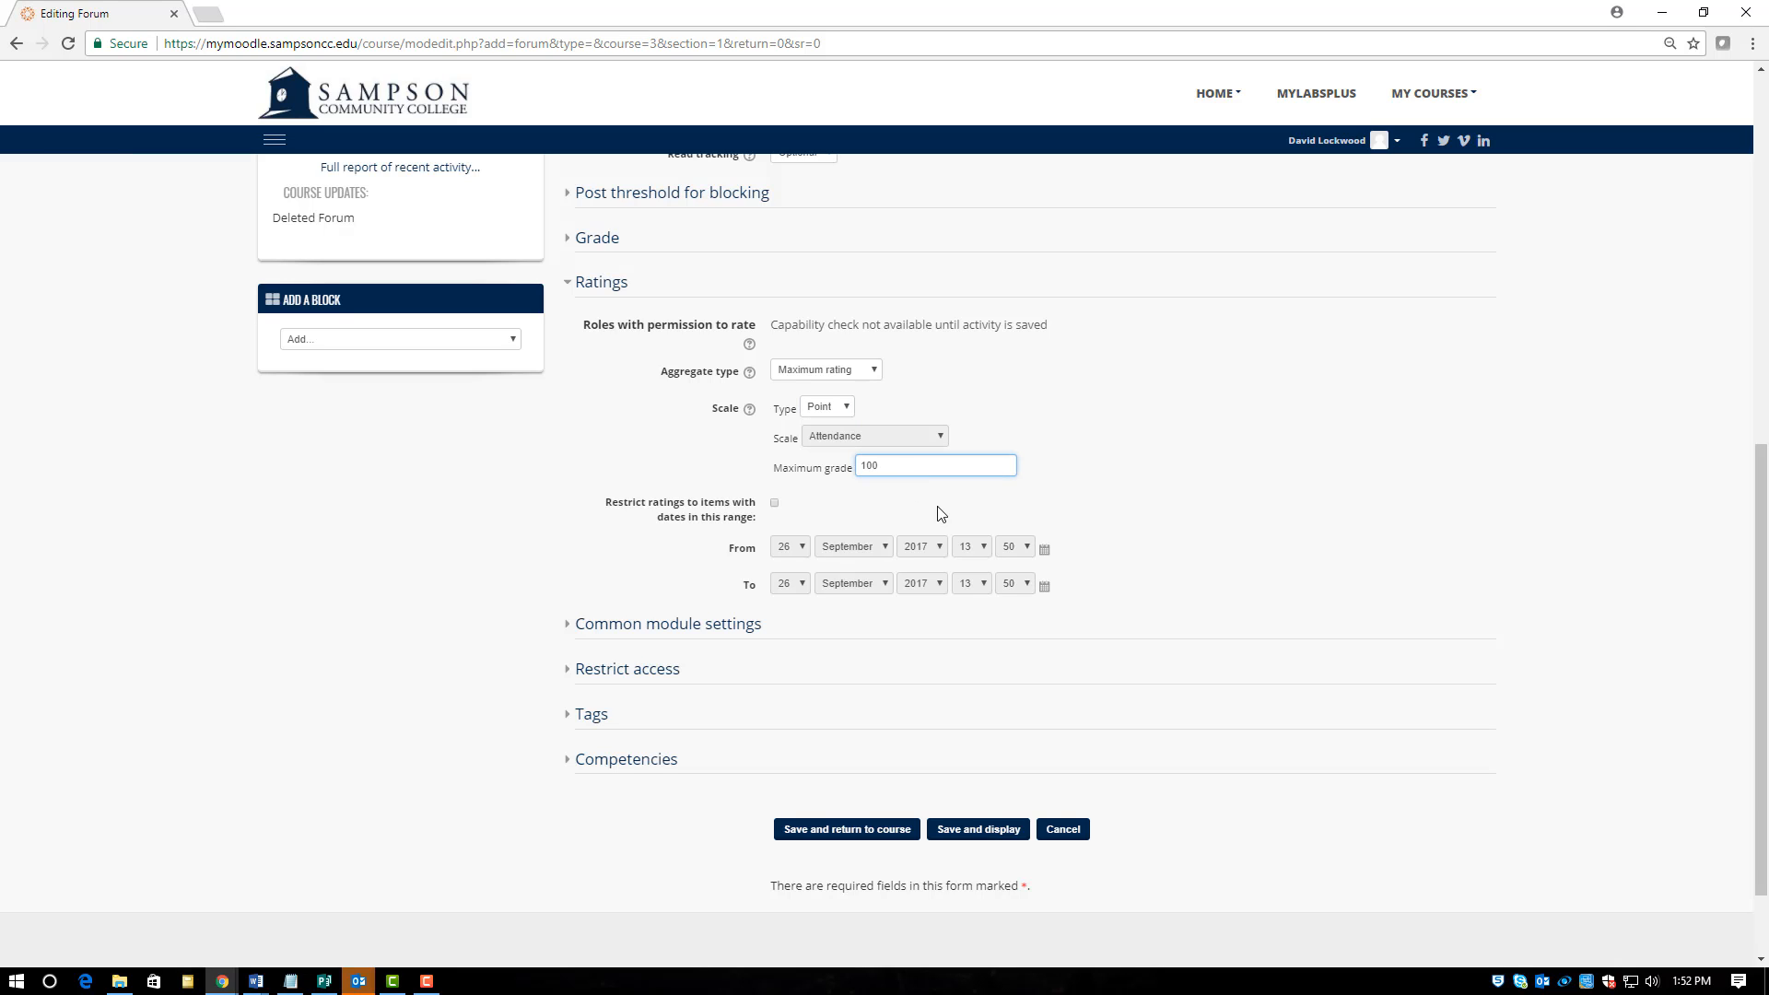
pyautogui.scroll(-1, 935, 512)
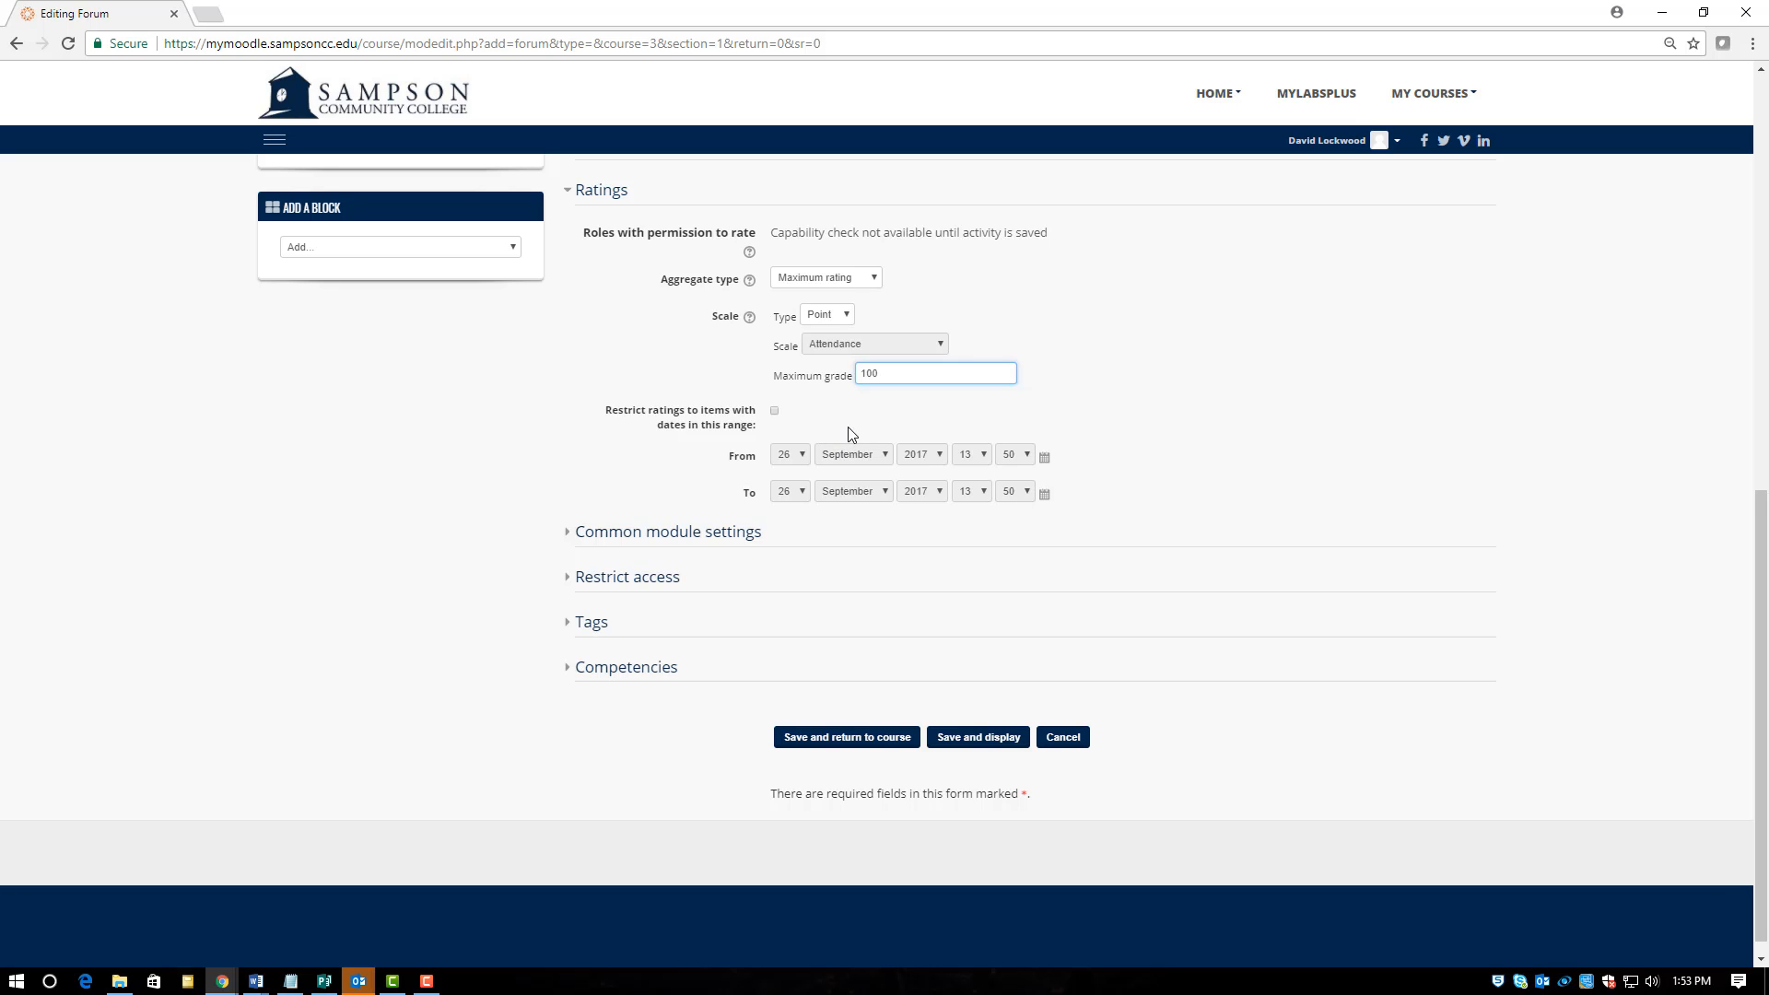
pyautogui.click(880, 403)
# Step: Set the forum's grade category to Assignments and its grade to pass to 80
pyautogui.scroll(1, 873, 412)
pyautogui.scroll(2, 872, 412)
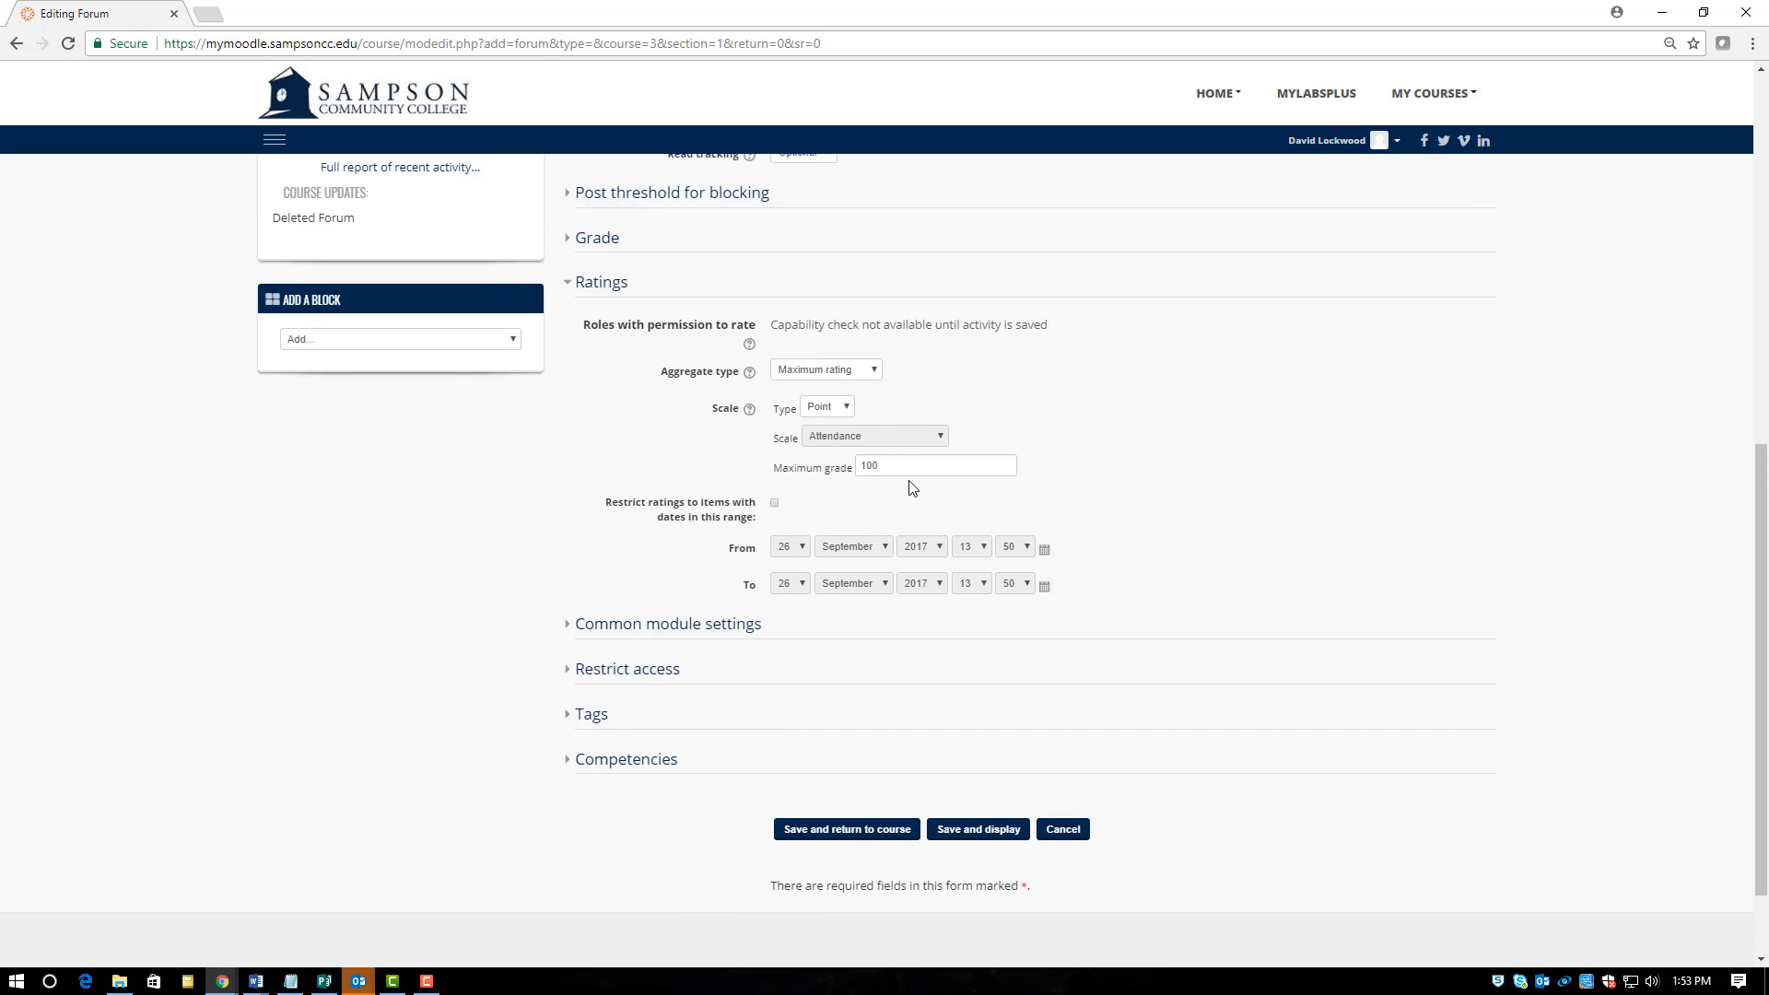
pyautogui.scroll(1, 912, 487)
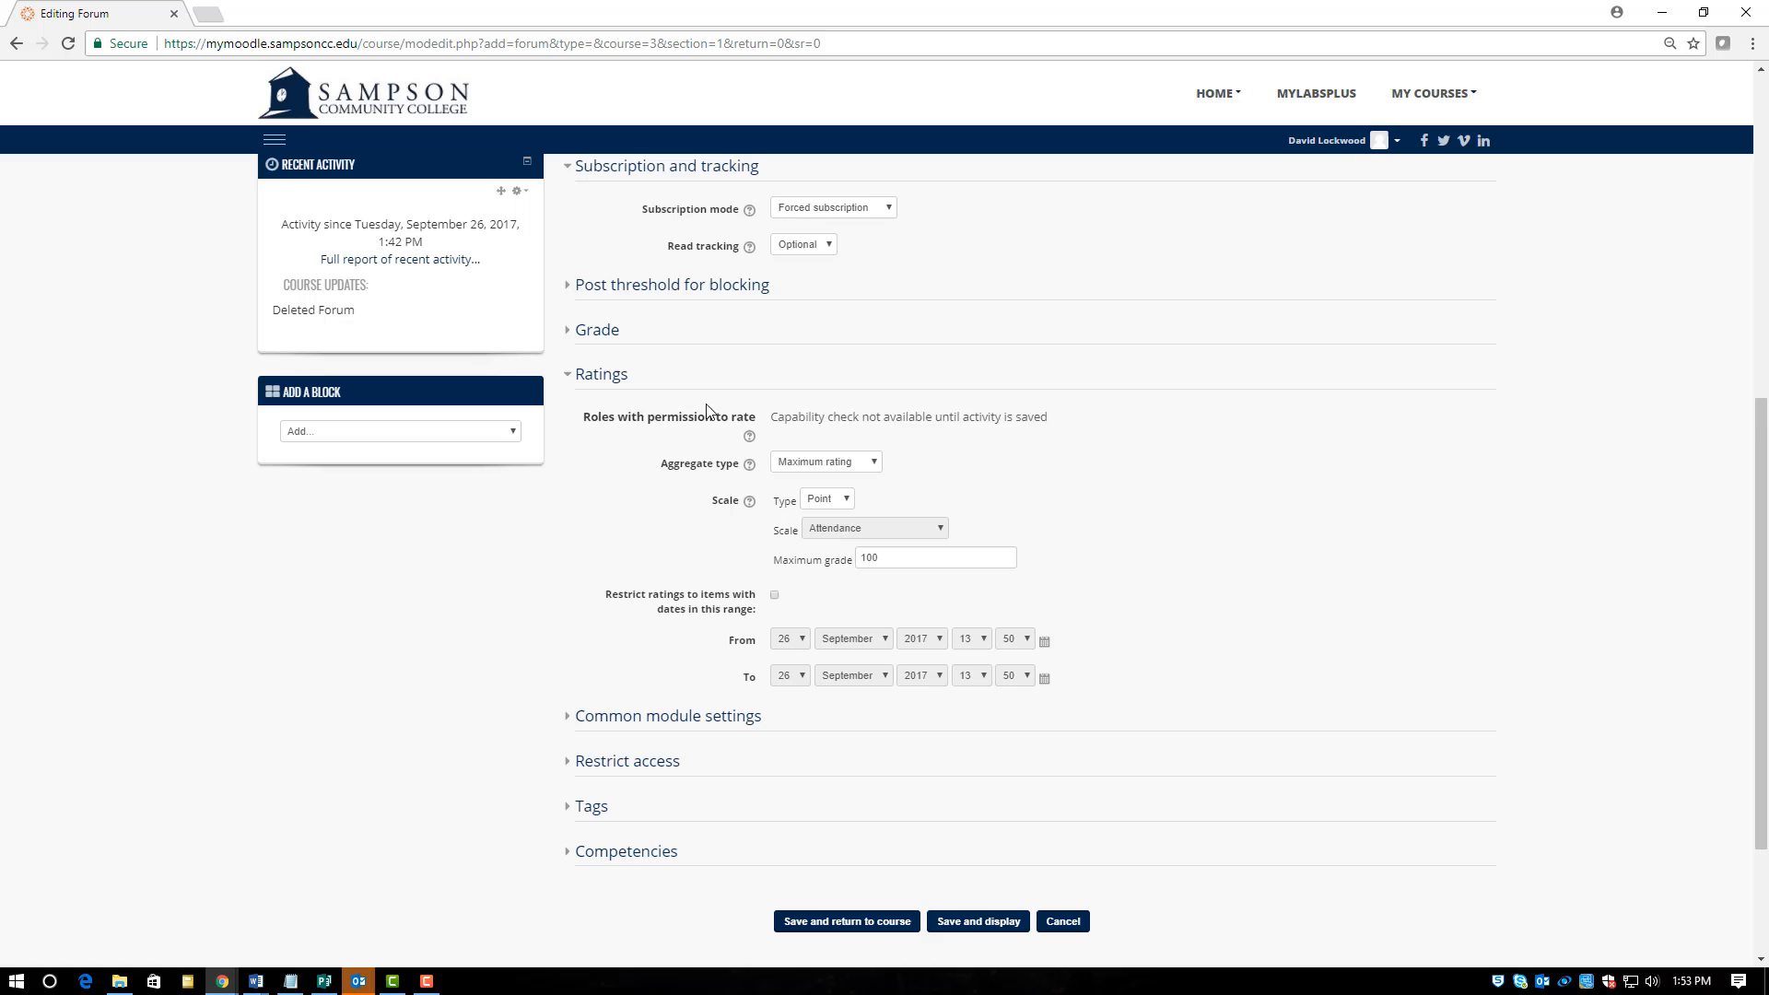
pyautogui.click(614, 337)
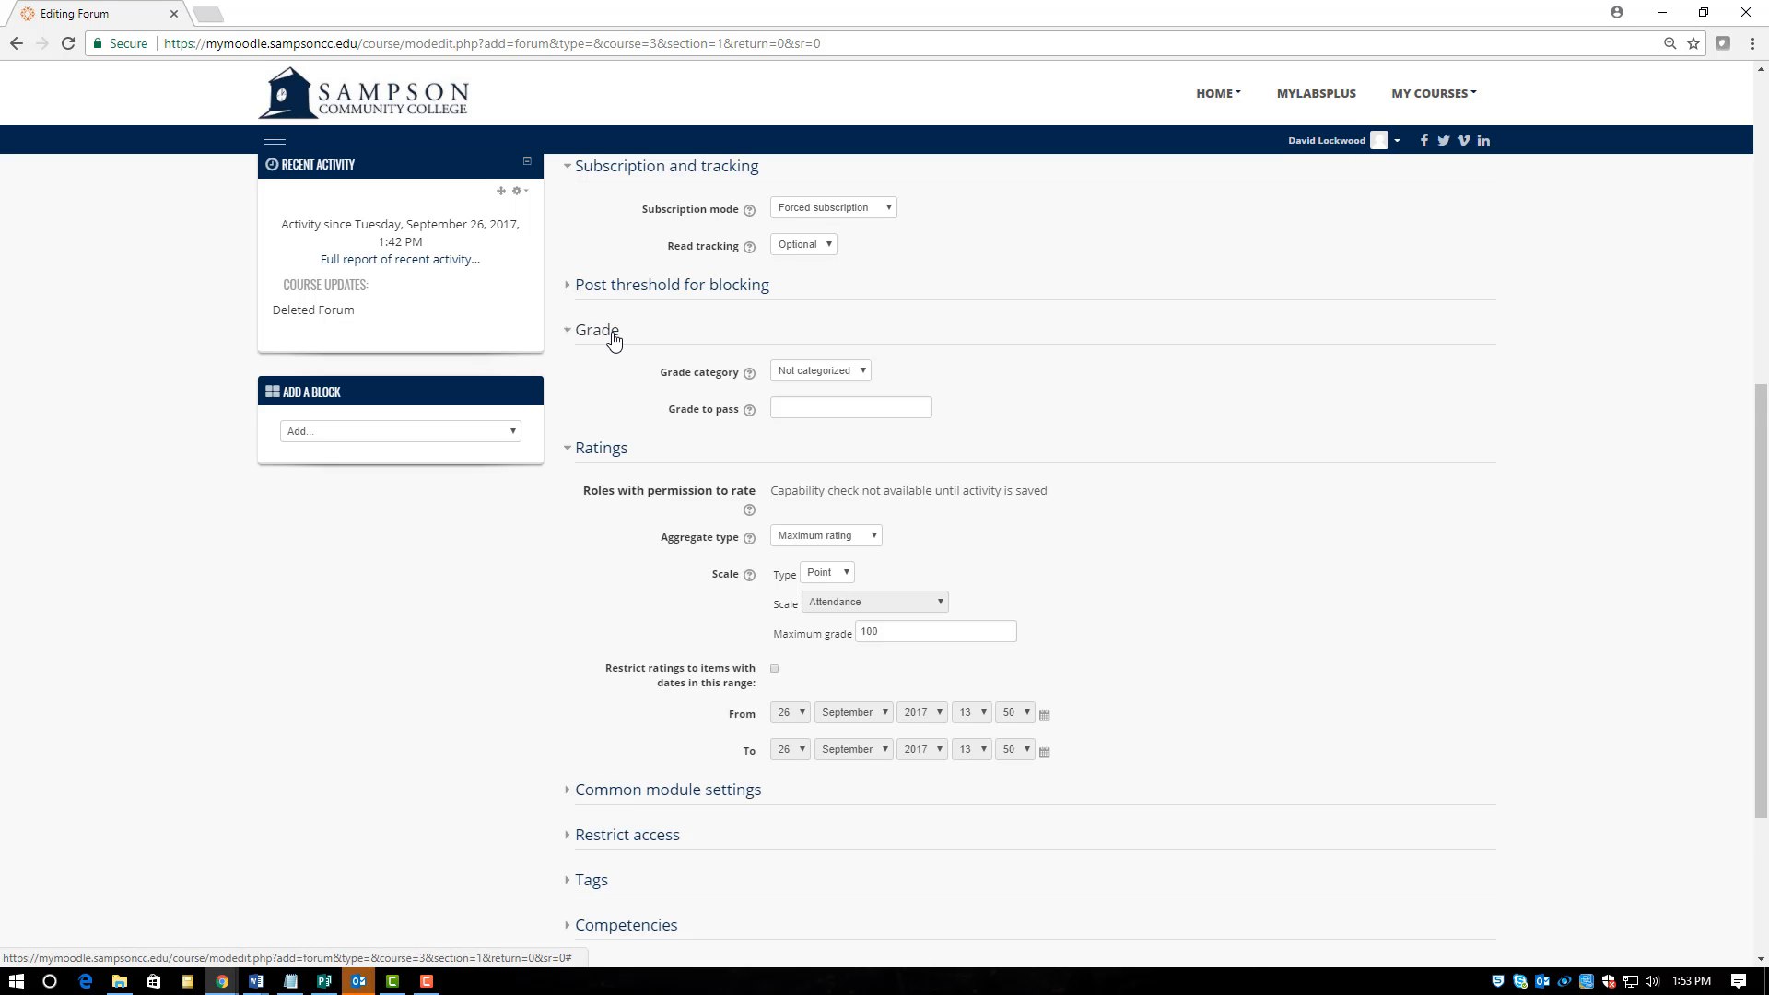
pyautogui.click(838, 379)
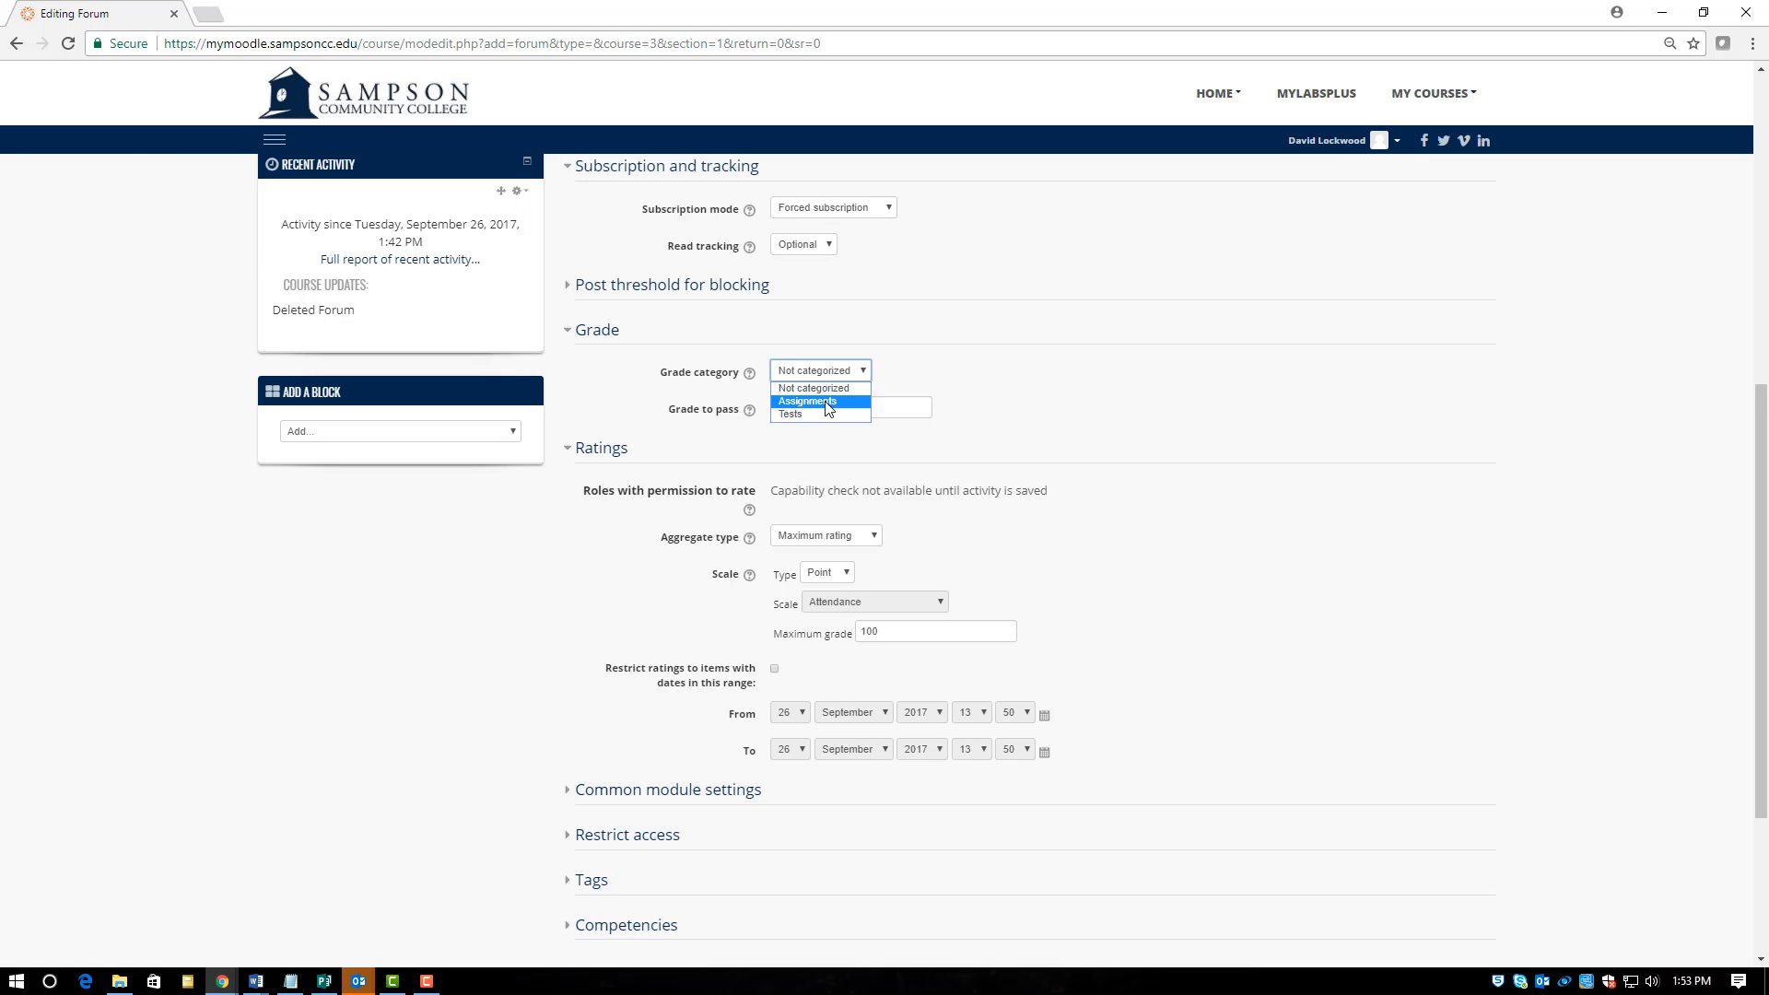
pyautogui.click(826, 403)
pyautogui.click(827, 406)
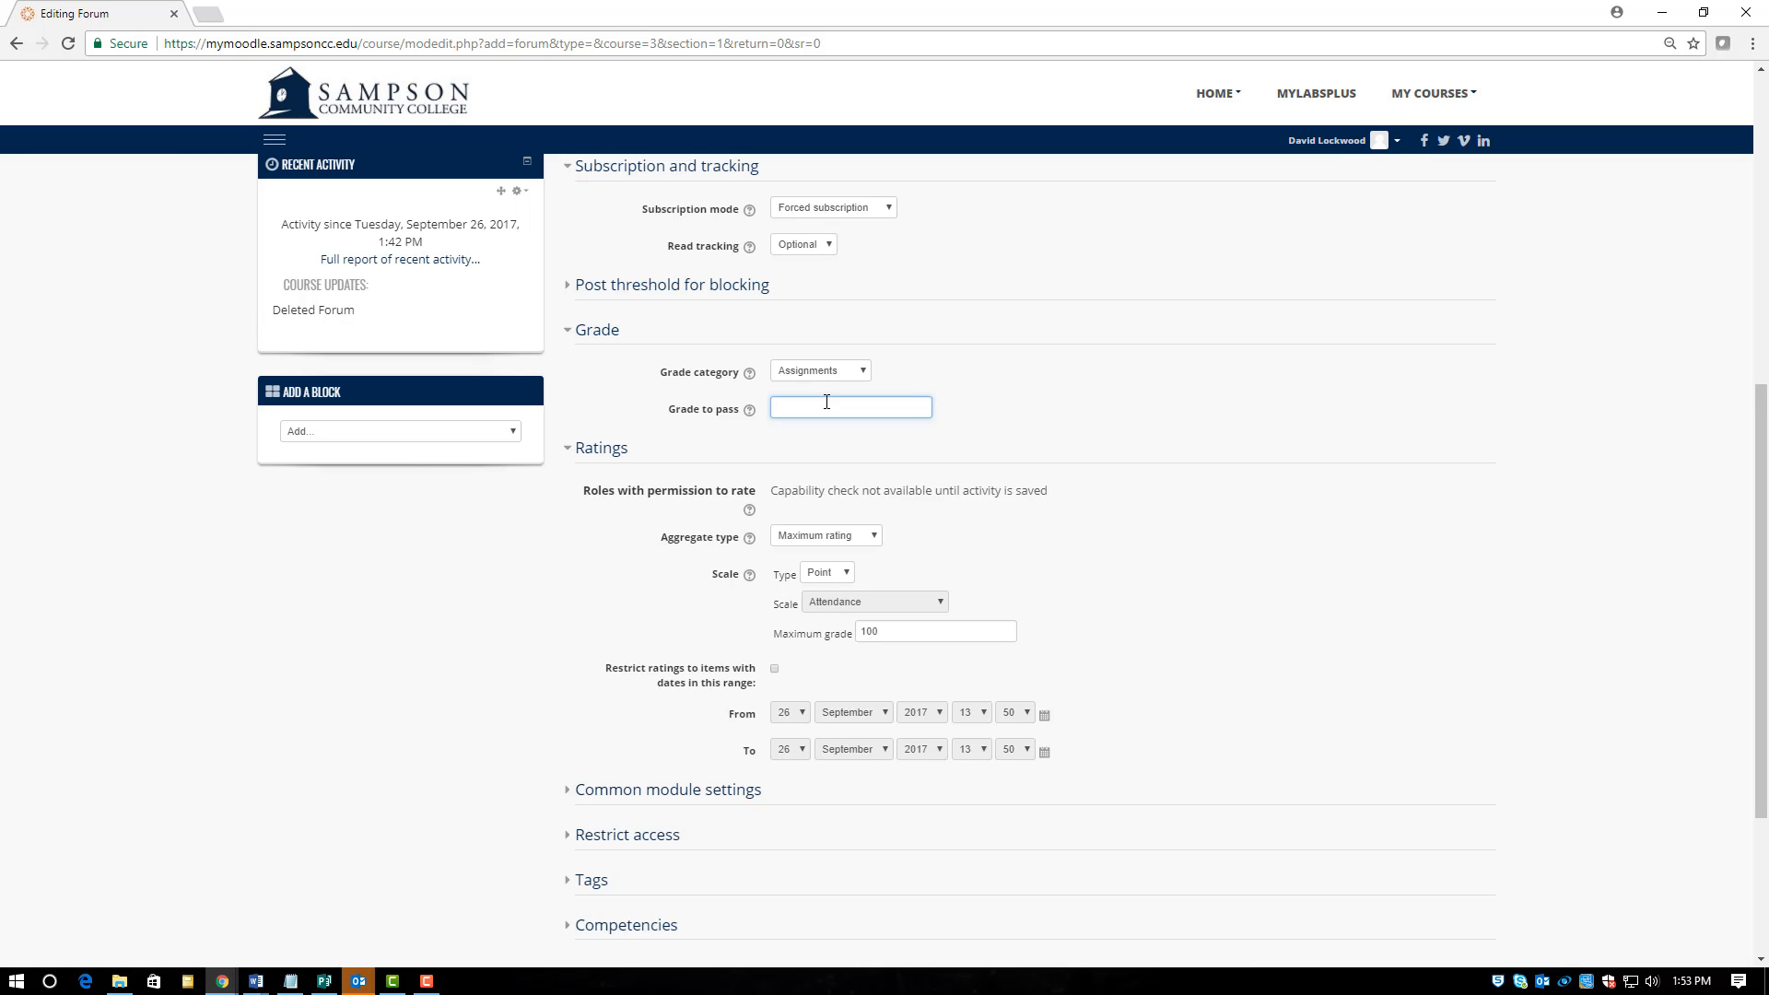
pyautogui.write('80')
# Step: Expand the forum's Common module settings and Restrict access sections to review their options
pyautogui.scroll(-2, 826, 402)
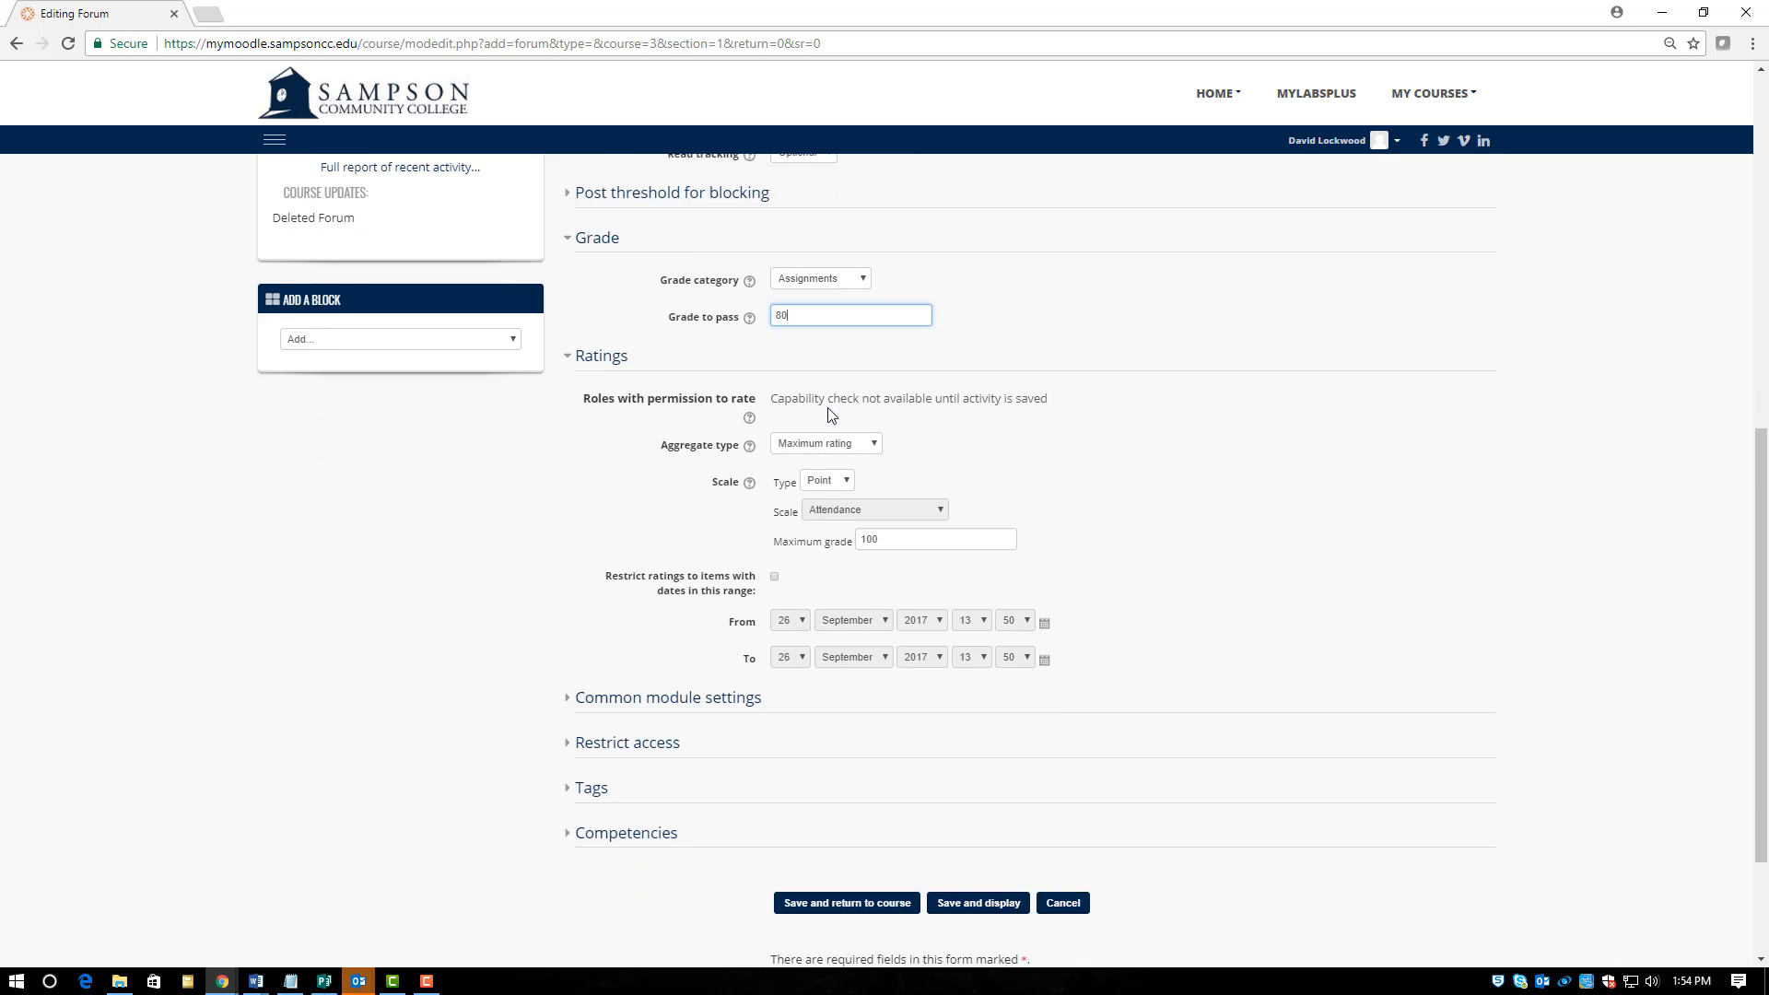
pyautogui.click(651, 612)
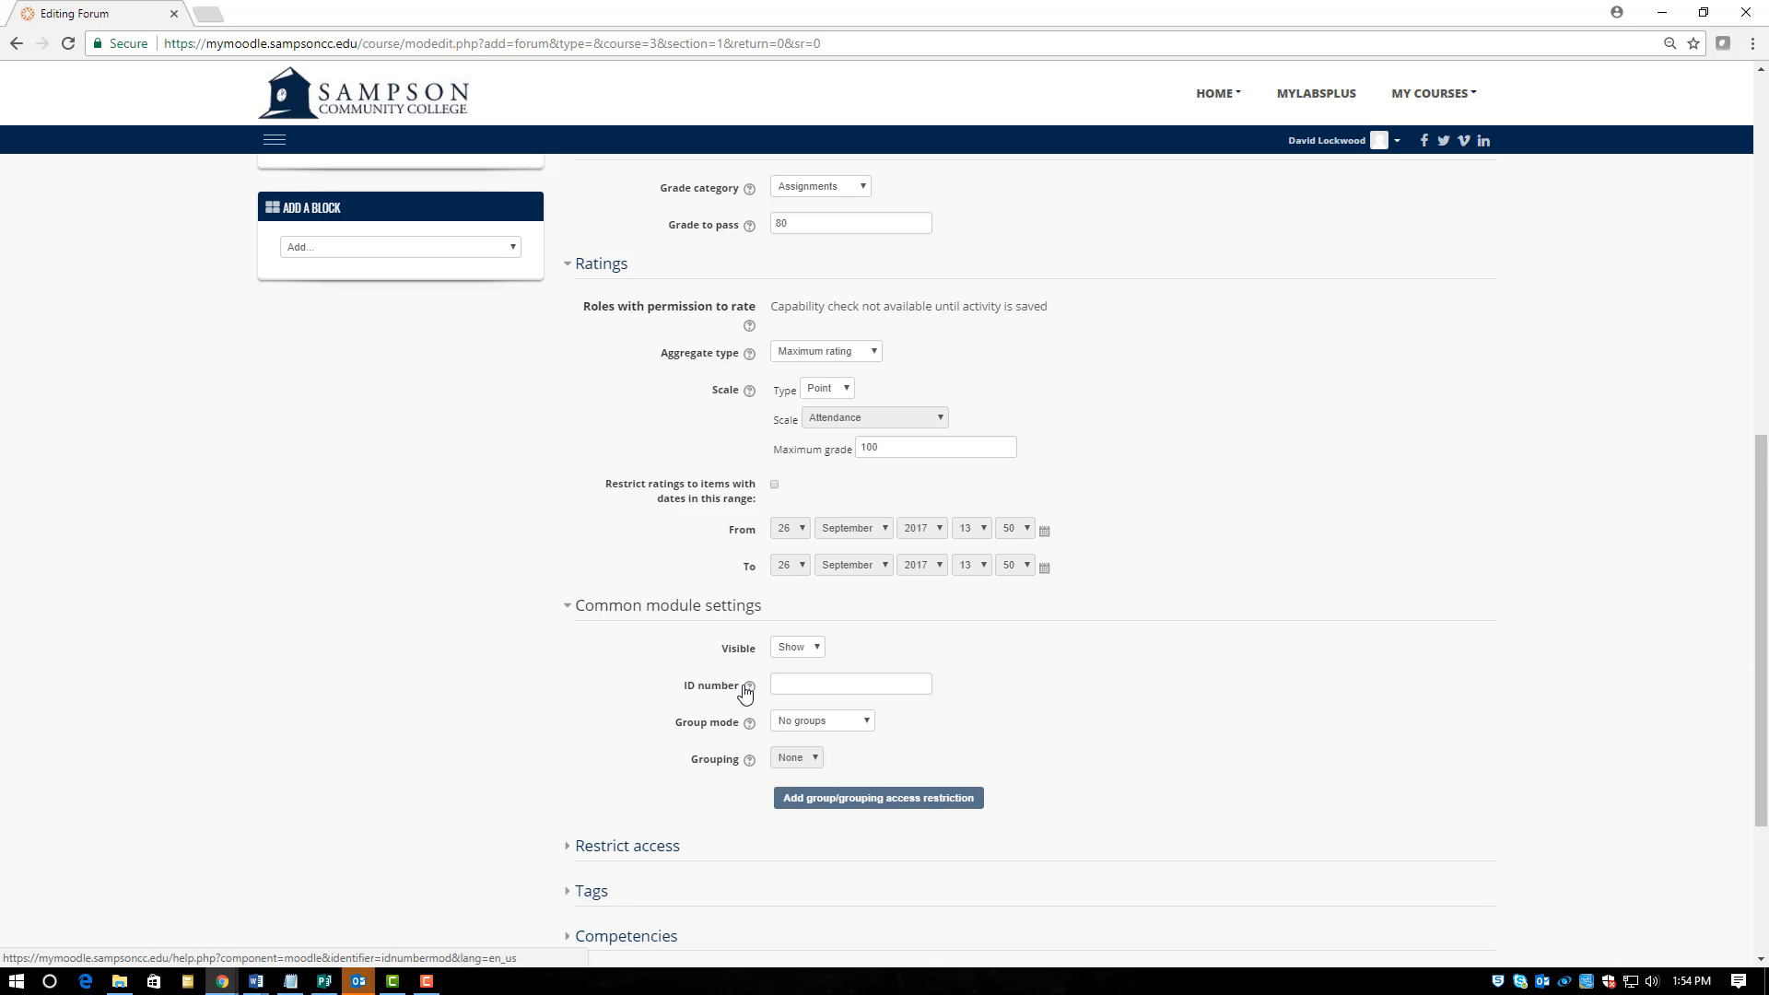
pyautogui.scroll(-2, 744, 696)
pyautogui.click(647, 665)
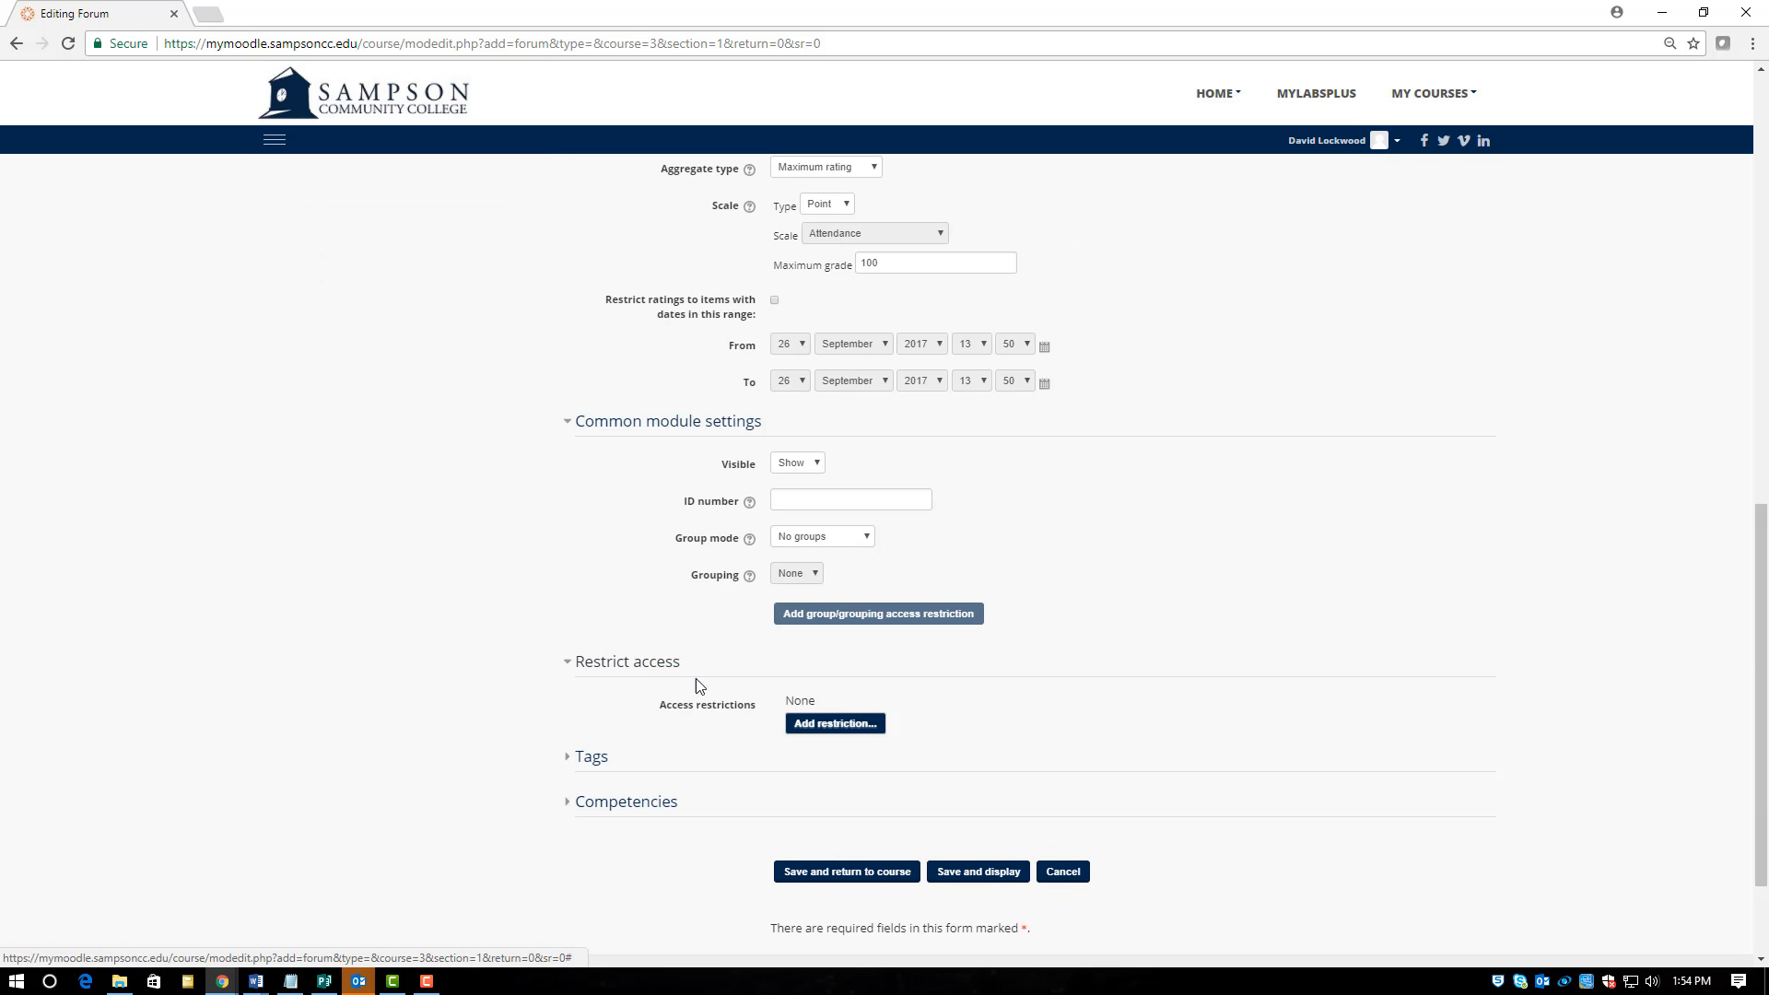
# Step: Try a Grade access restriction on the forum, inspect its grade item and matching options, and remove it
pyautogui.click(815, 728)
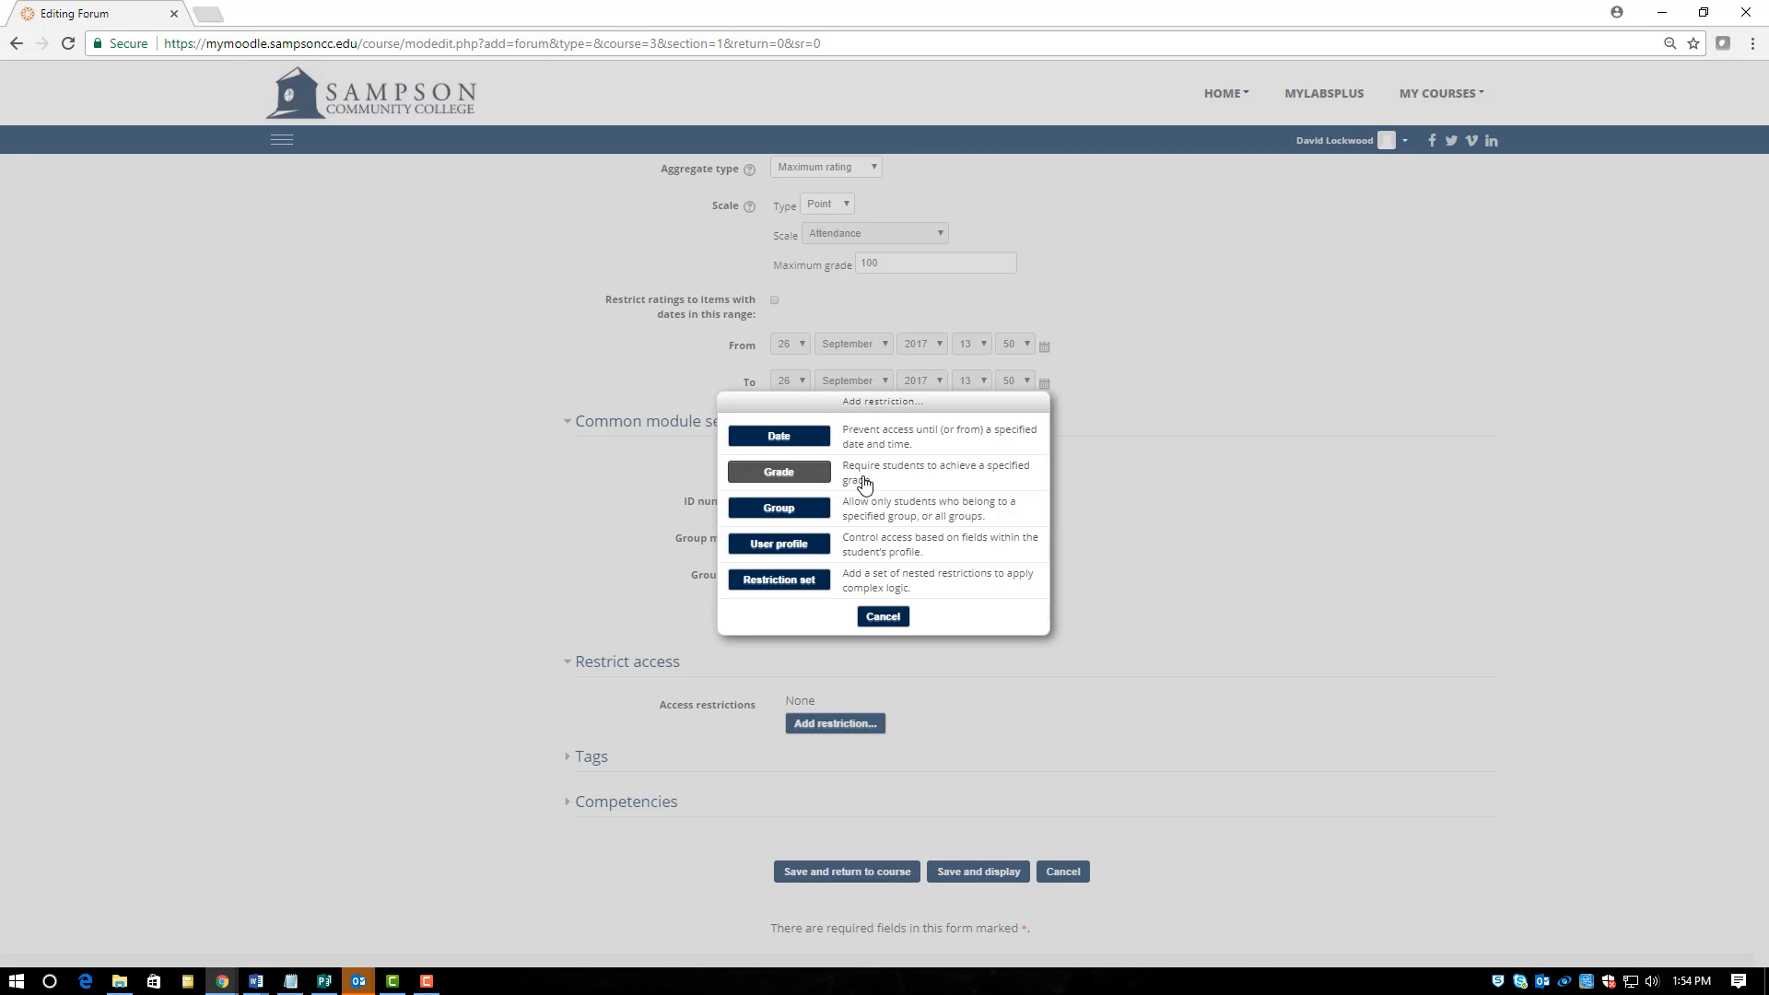
pyautogui.click(819, 476)
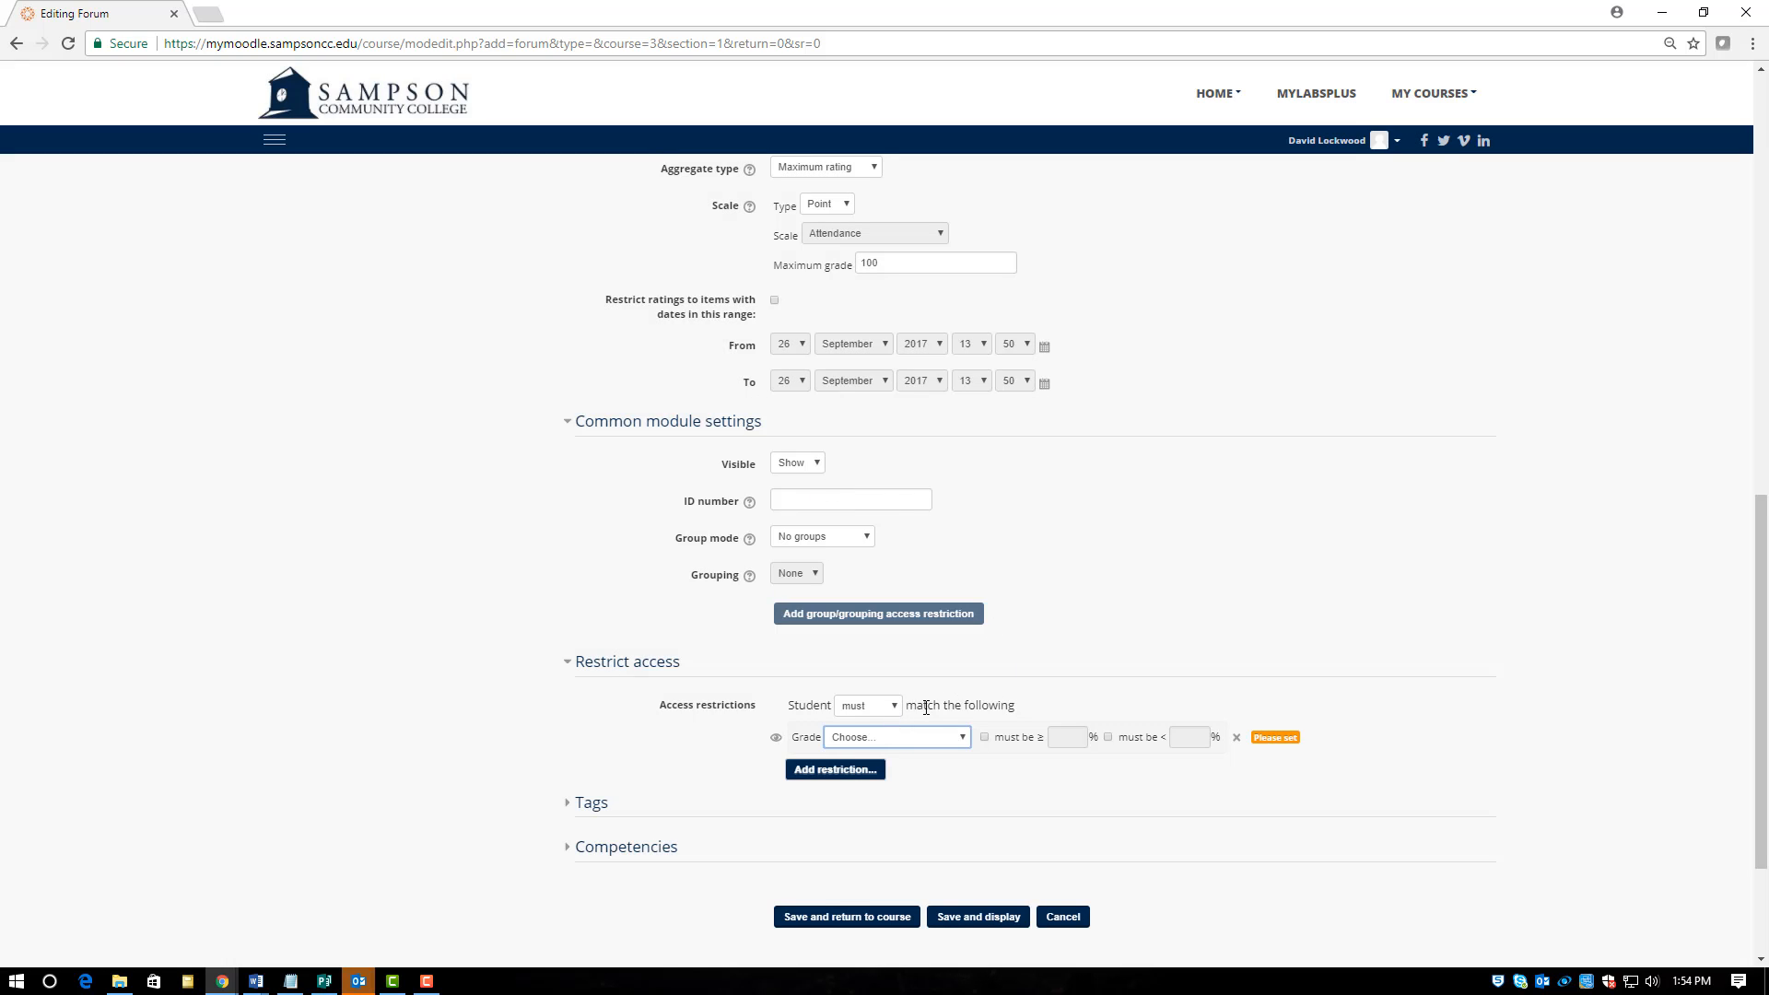
pyautogui.click(918, 737)
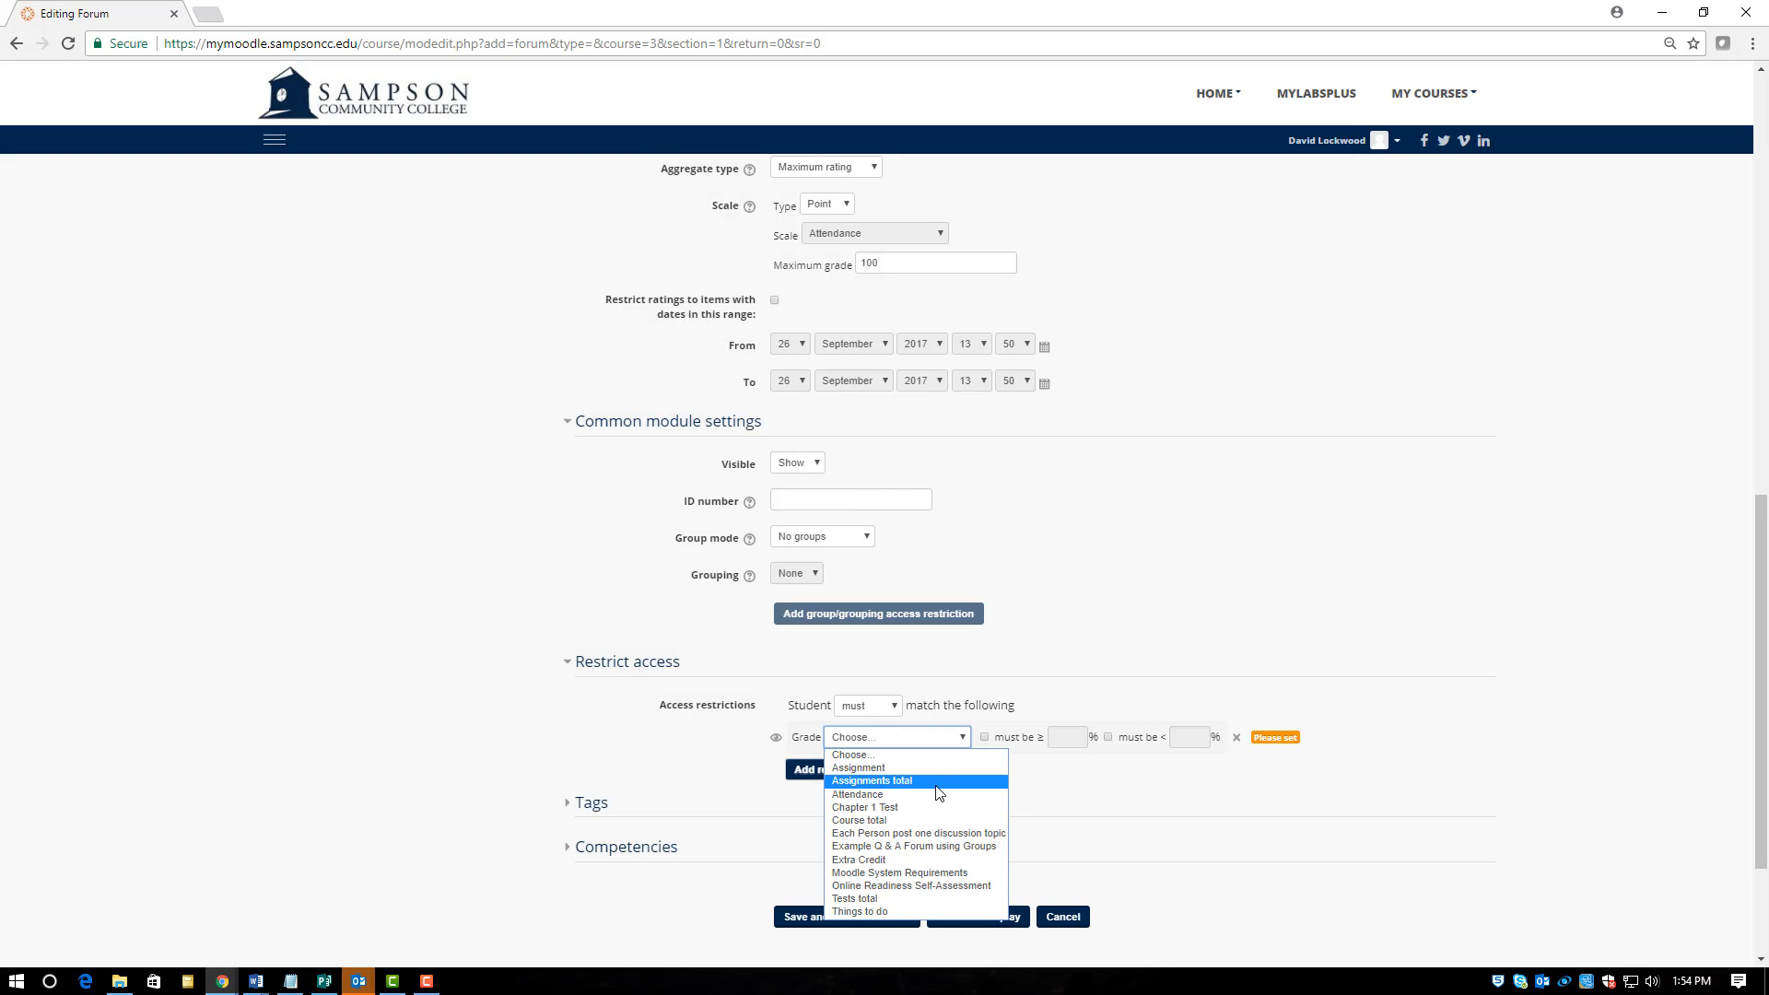
pyautogui.click(903, 744)
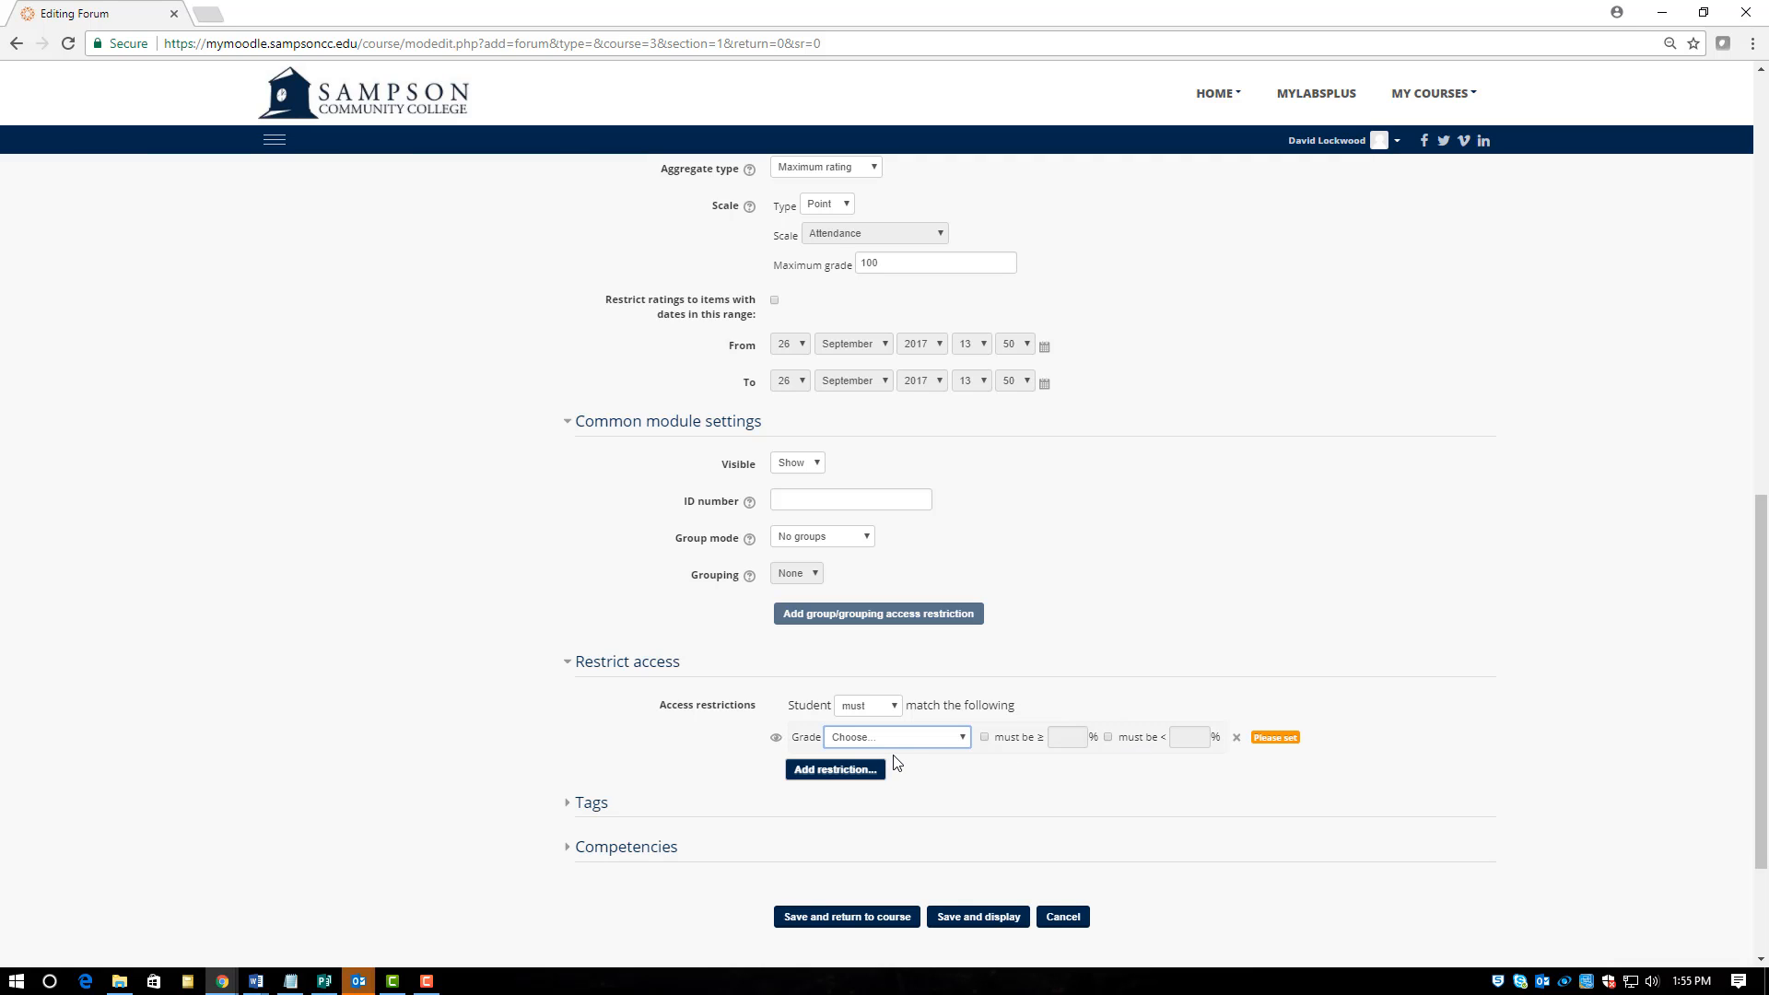
pyautogui.click(898, 706)
pyautogui.click(899, 706)
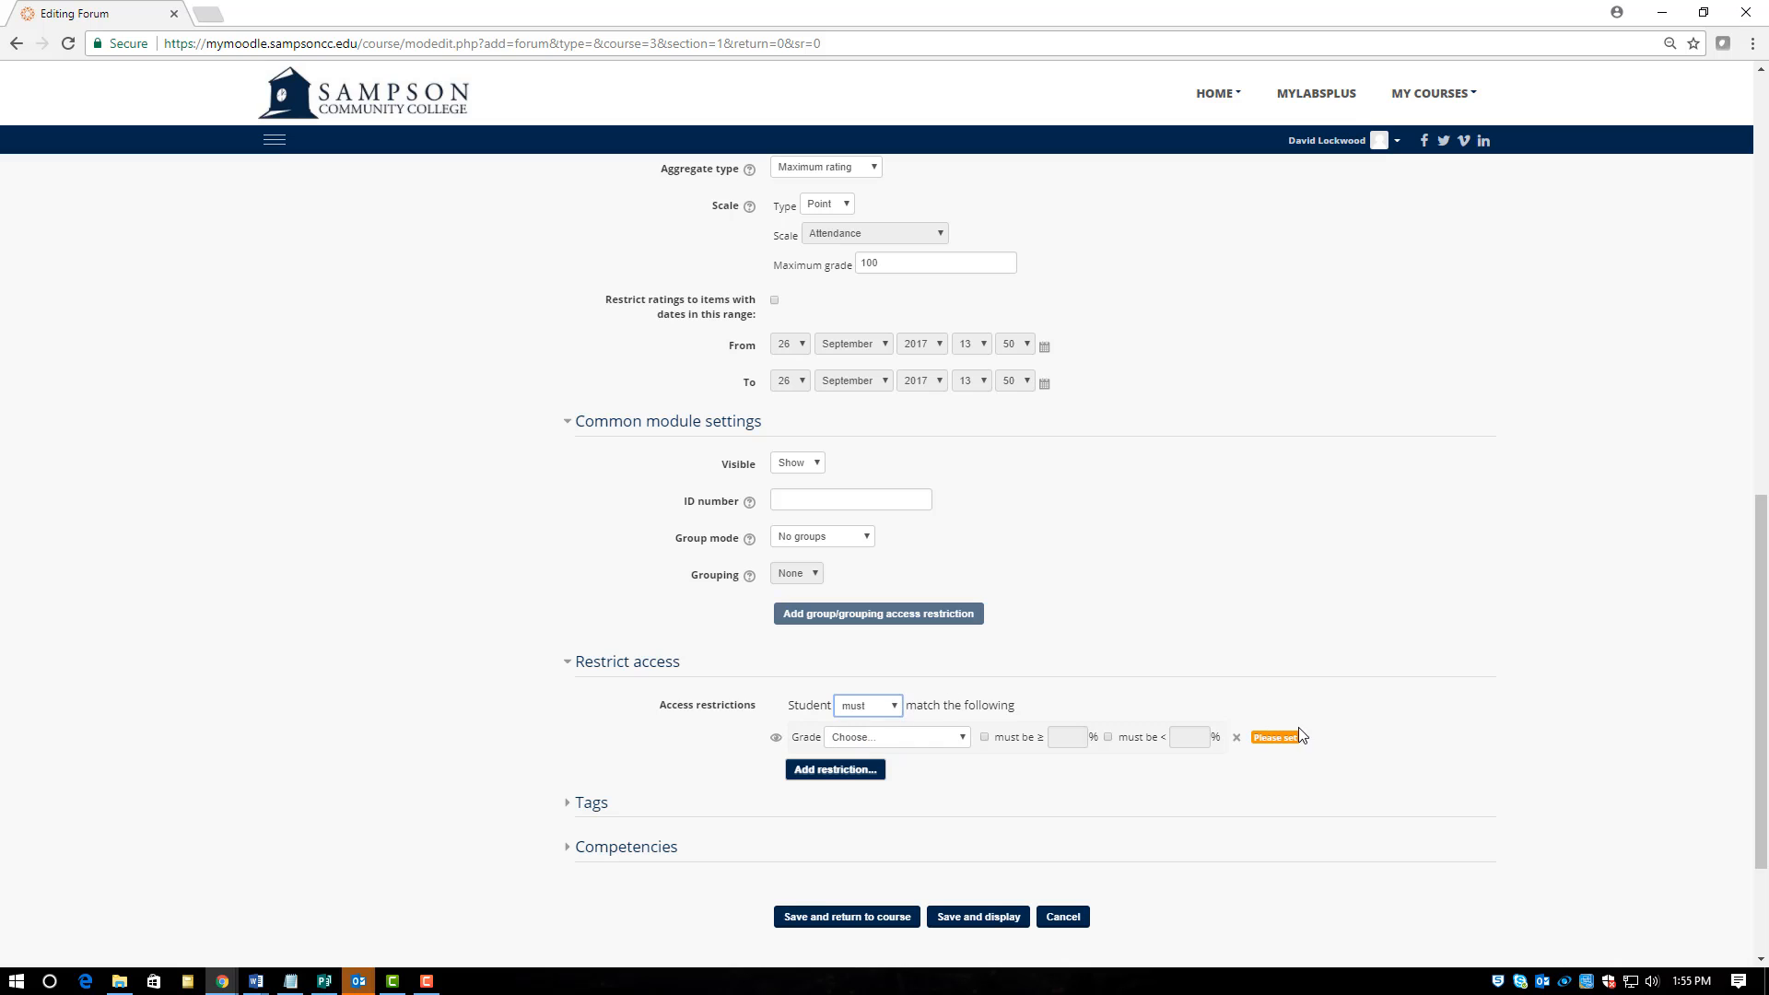
pyautogui.click(1237, 737)
pyautogui.click(811, 723)
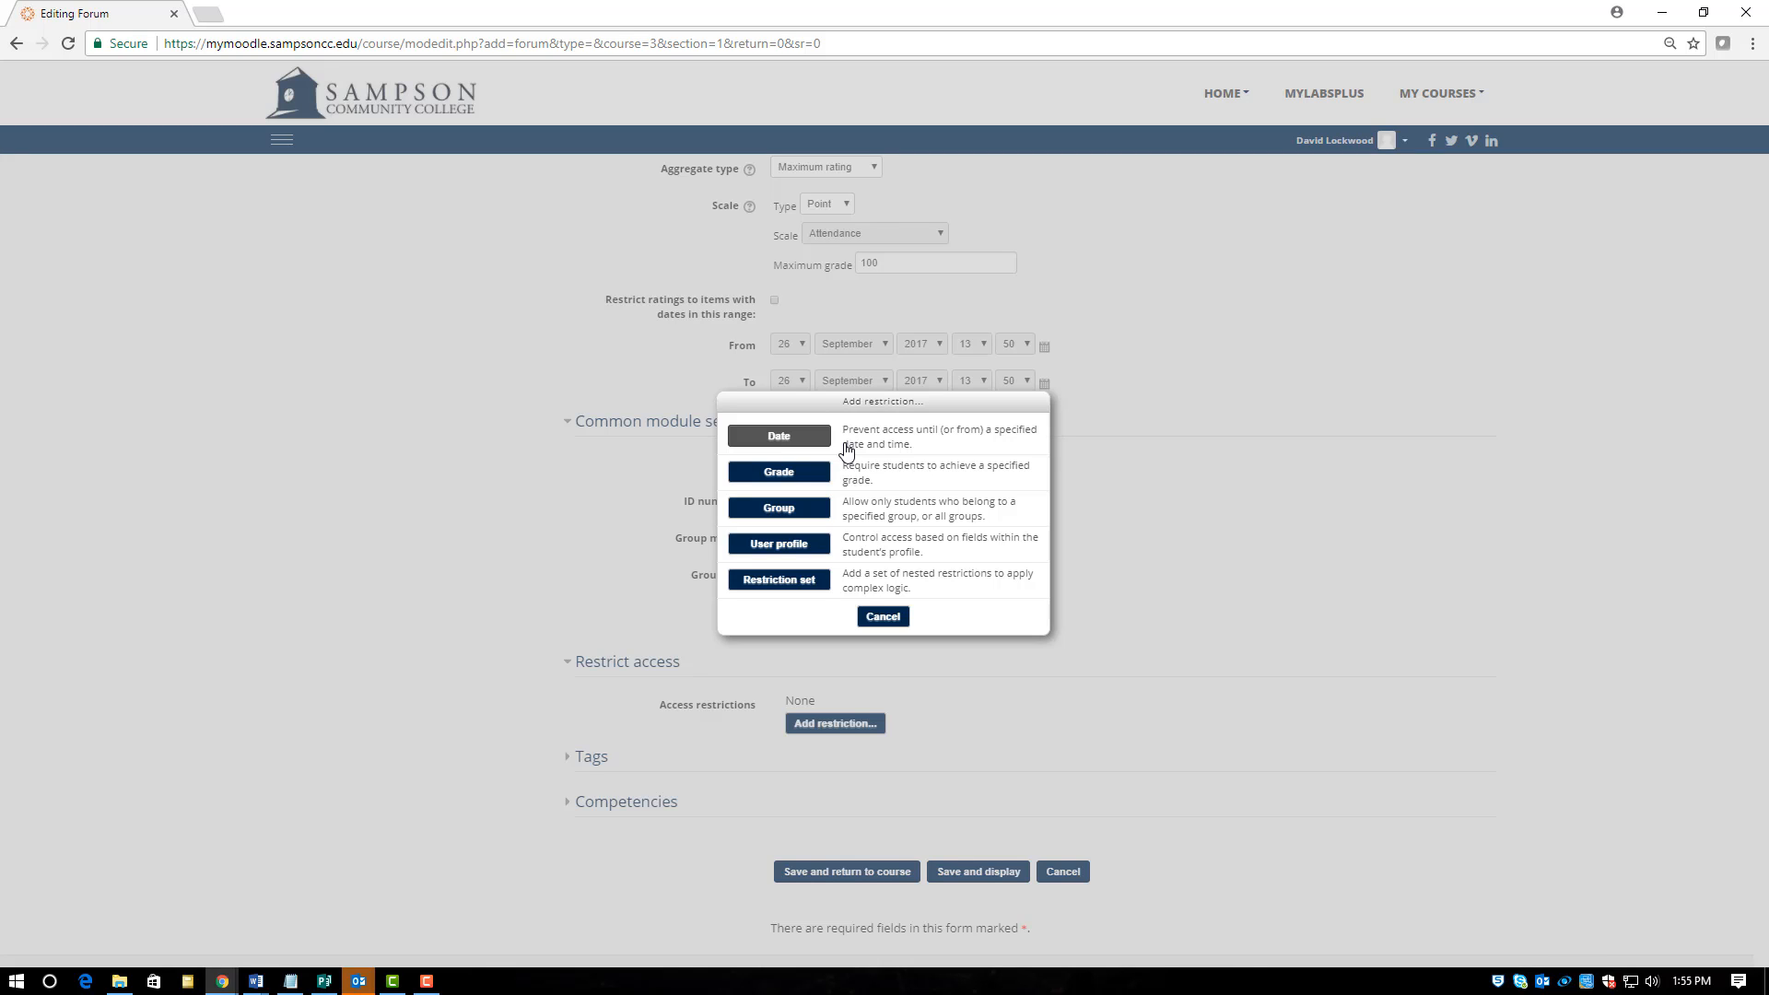
pyautogui.click(884, 617)
# Step: Save the new forum and return to the course page
pyautogui.scroll(-1, 901, 688)
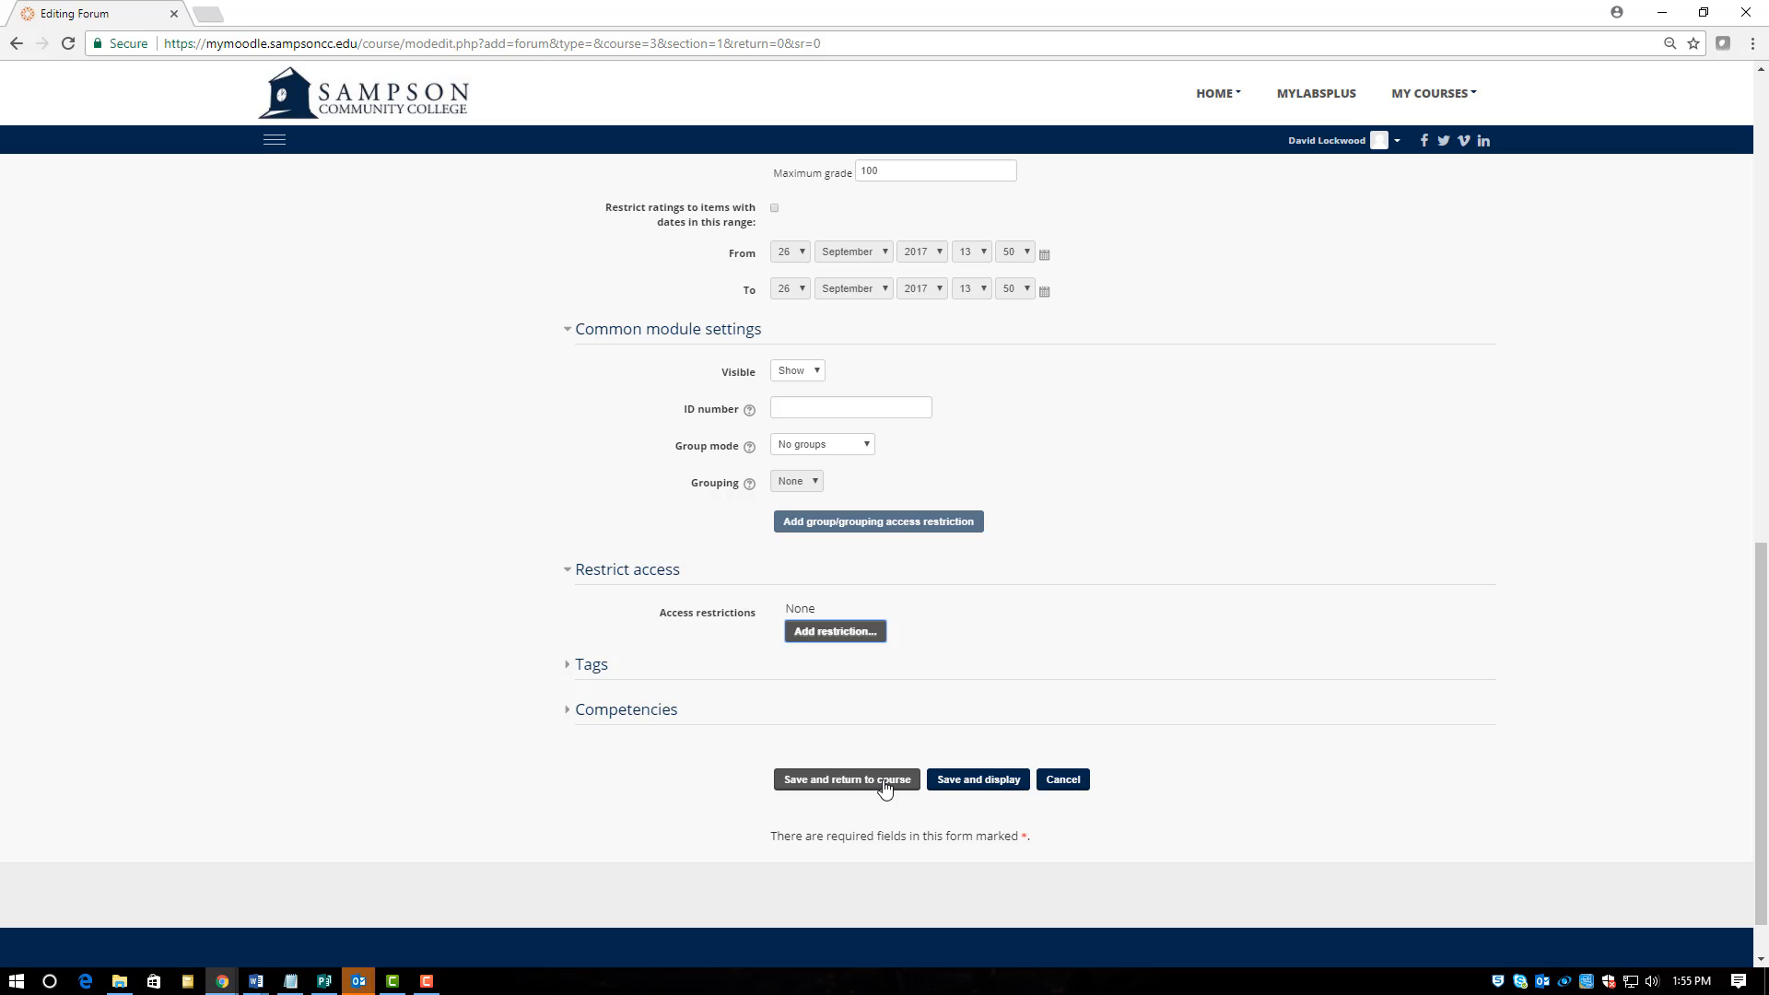
pyautogui.scroll(3, 880, 788)
pyautogui.scroll(2, 885, 778)
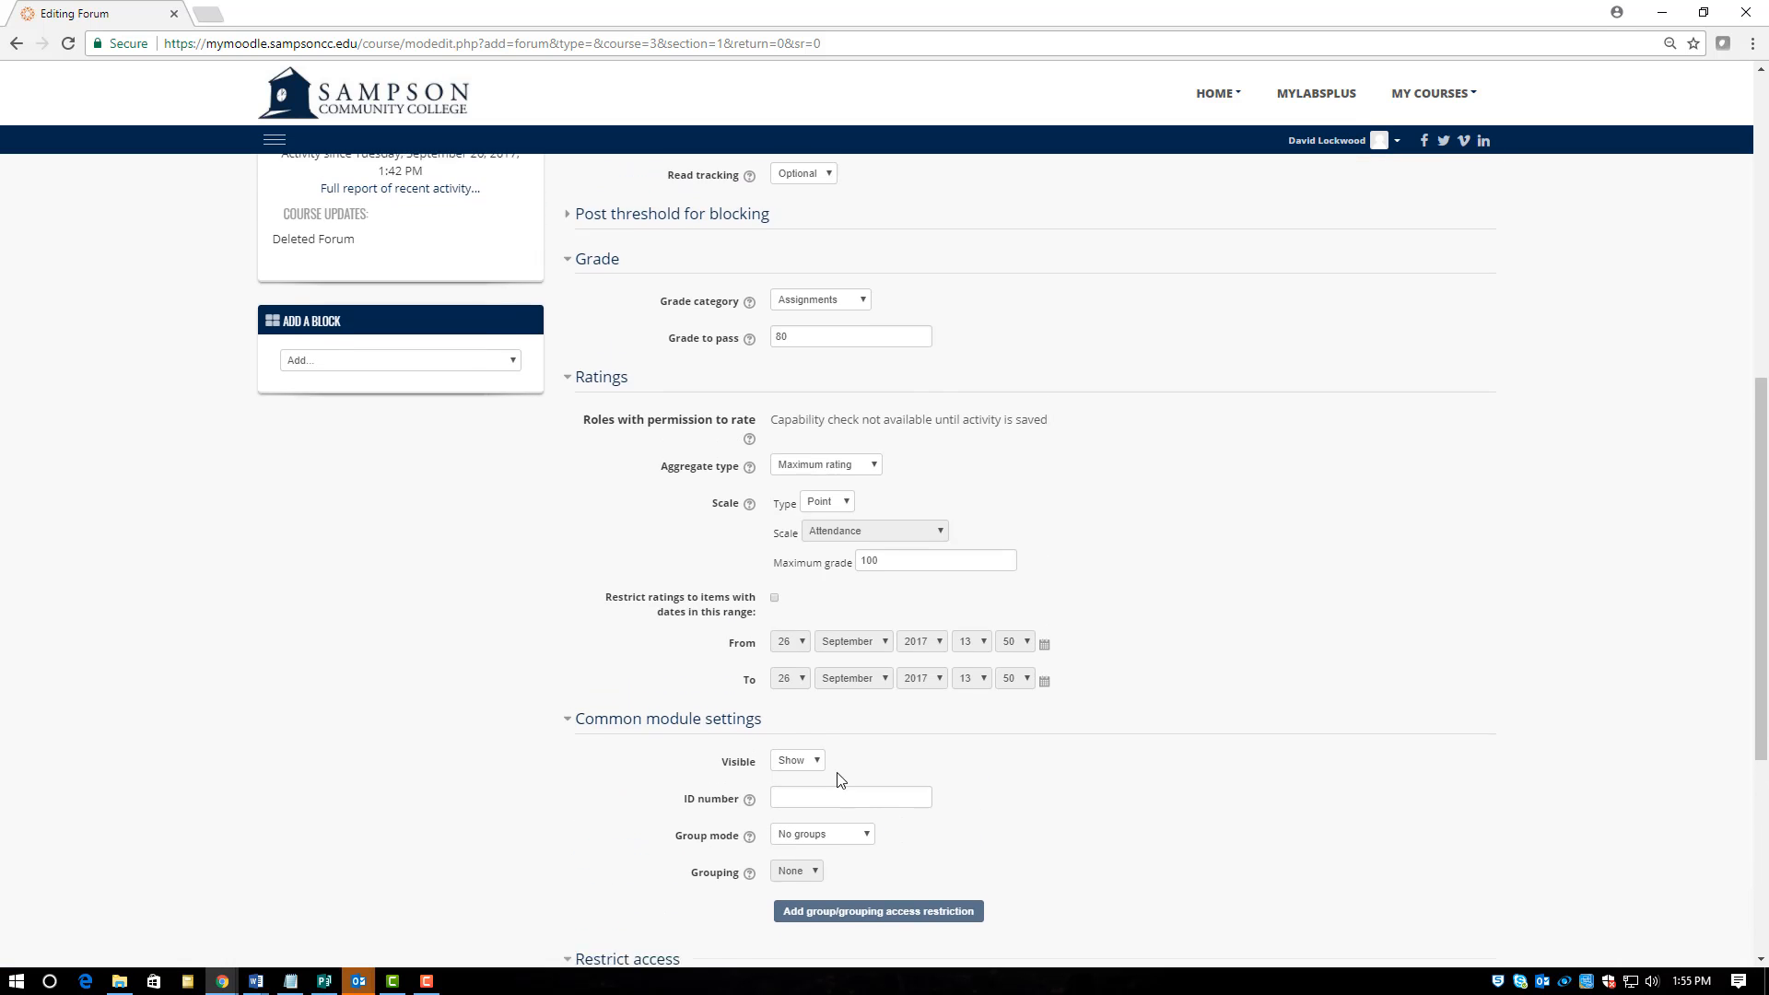
pyautogui.scroll(-6, 835, 768)
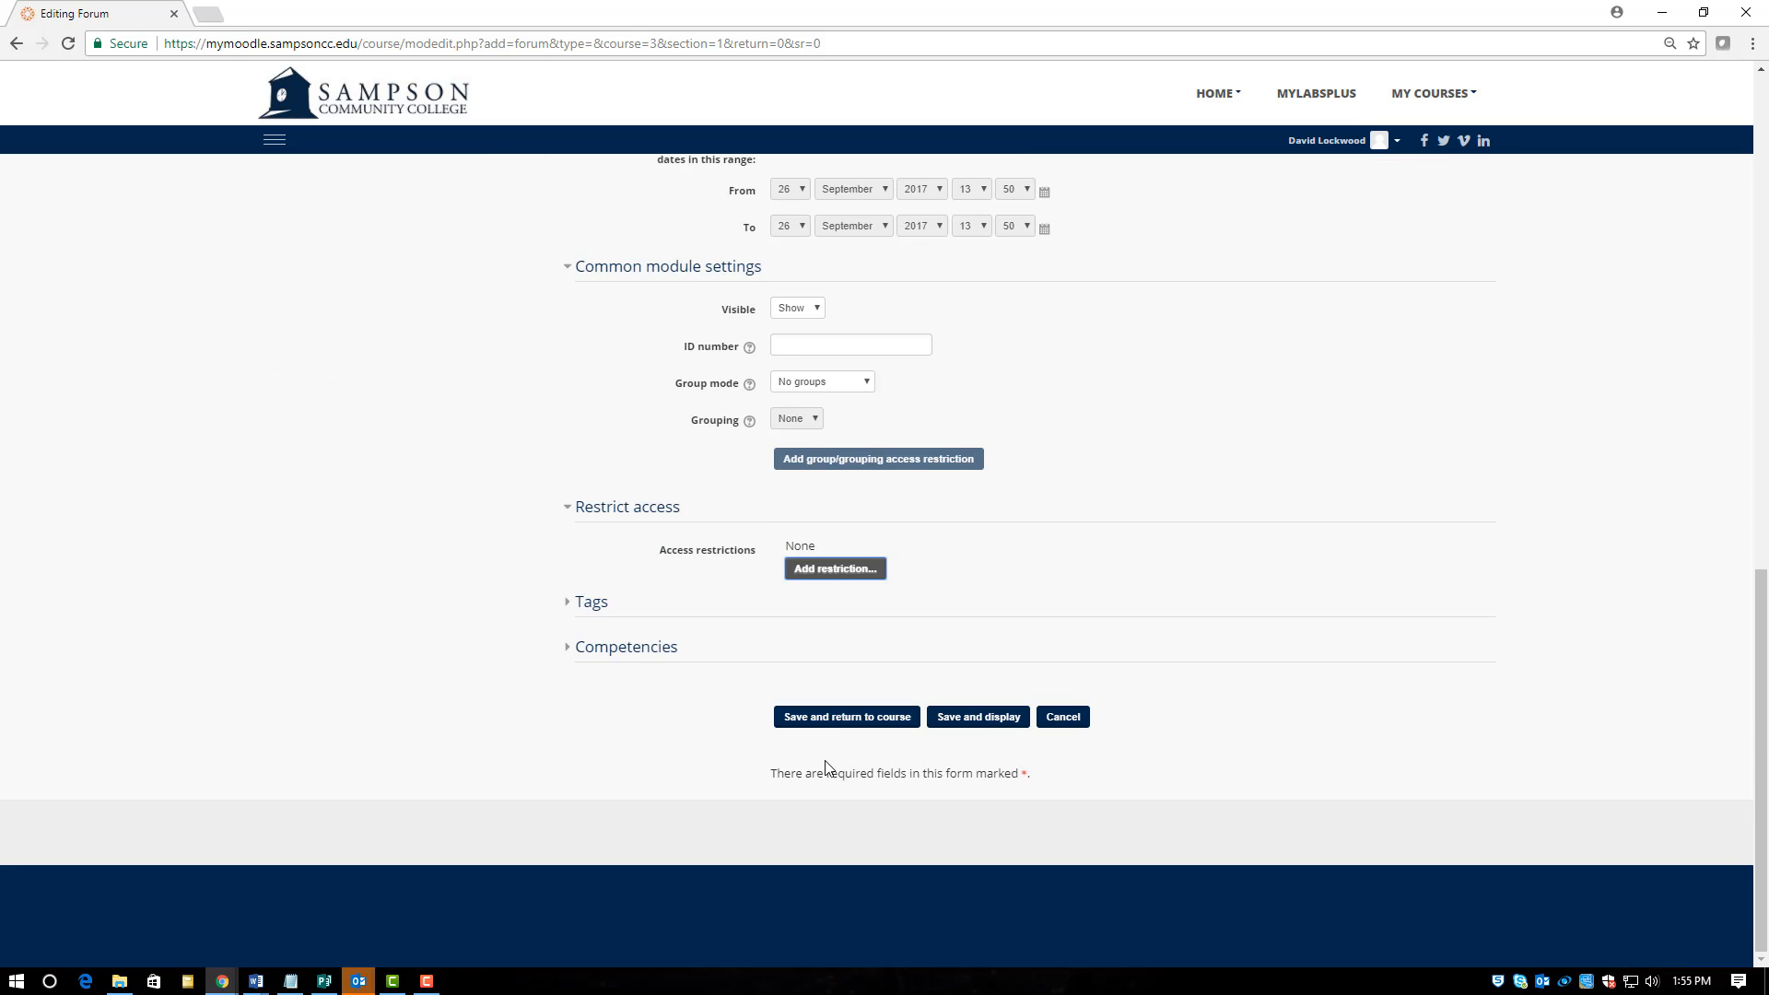
pyautogui.click(841, 719)
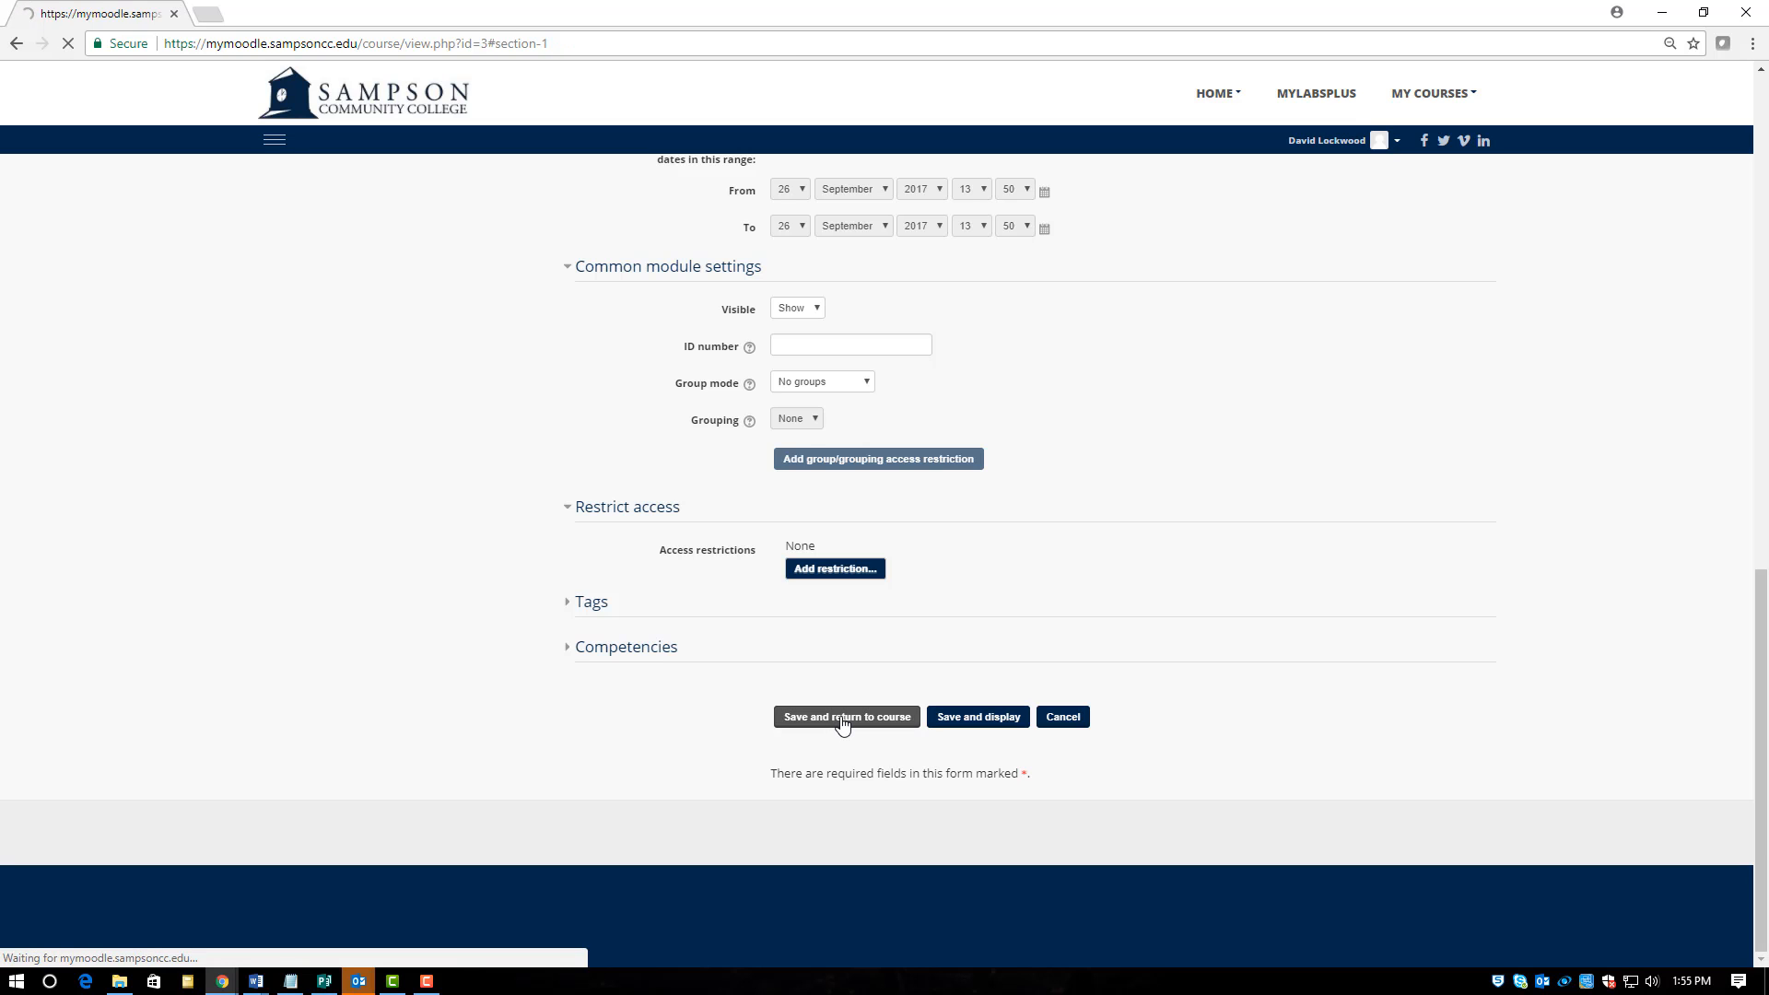
# Step: Post a new discussion topic in Forum 1 with the subject "Create Forum" and the message "Turn editing on."
pyautogui.scroll(6, 837, 694)
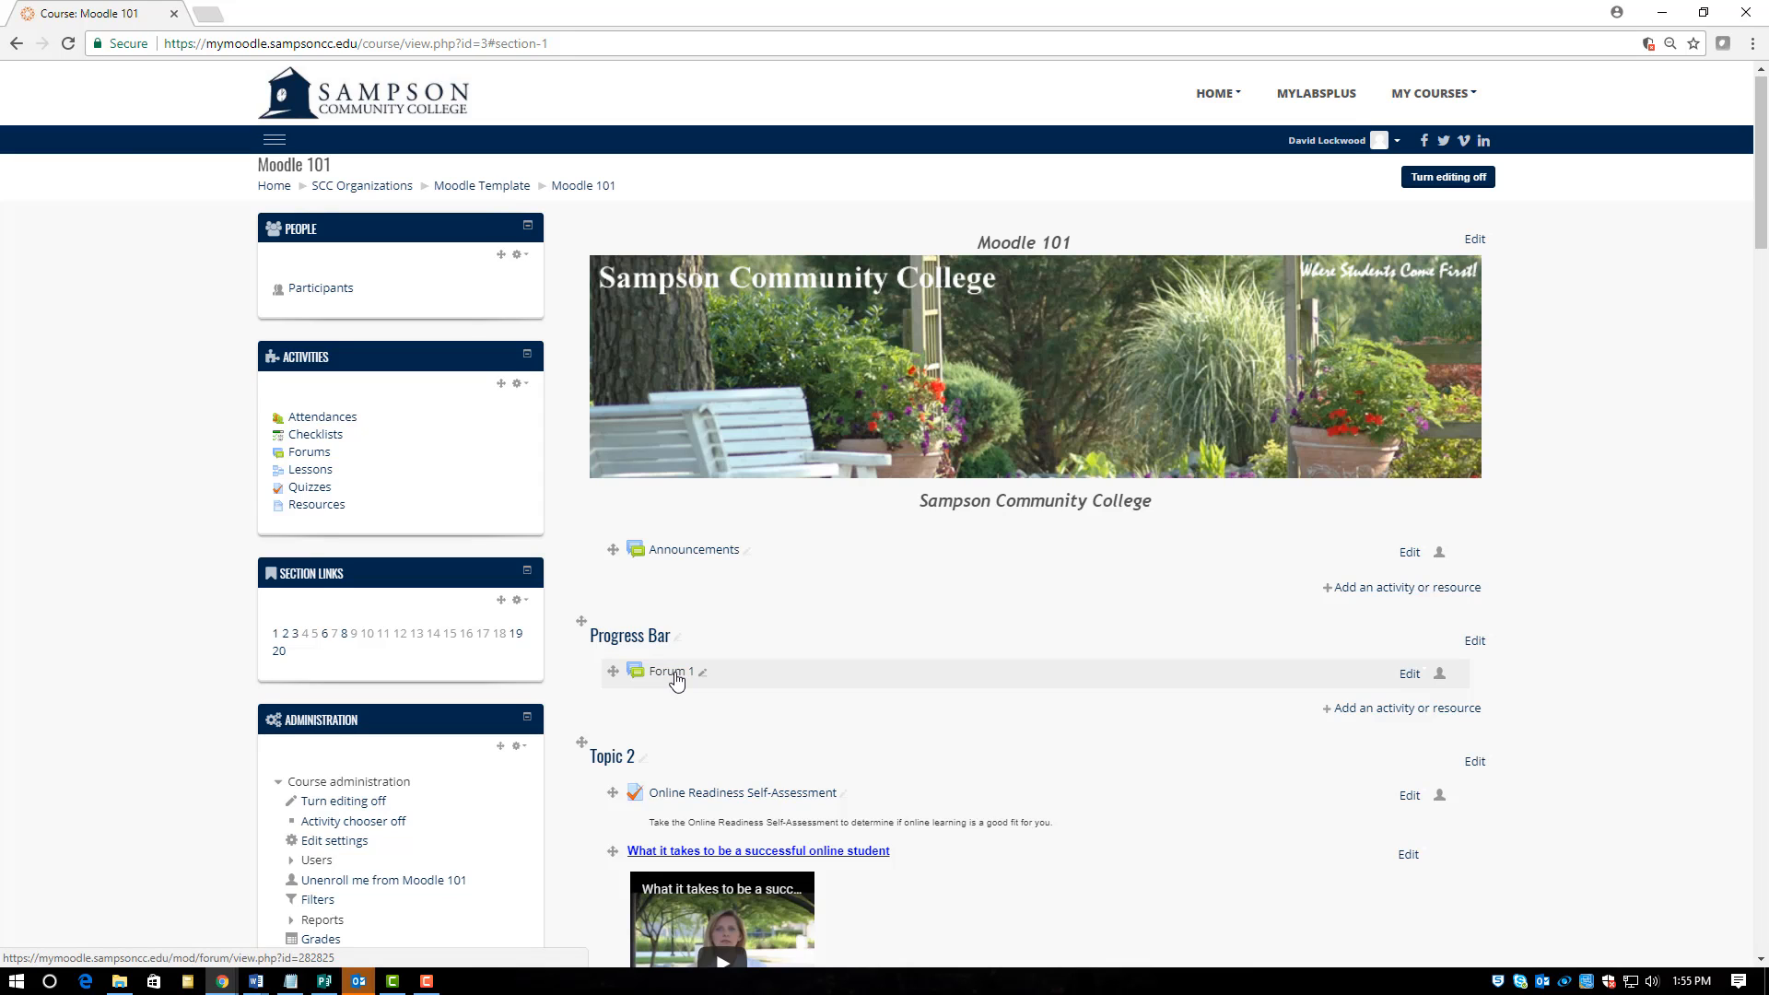
pyautogui.click(675, 676)
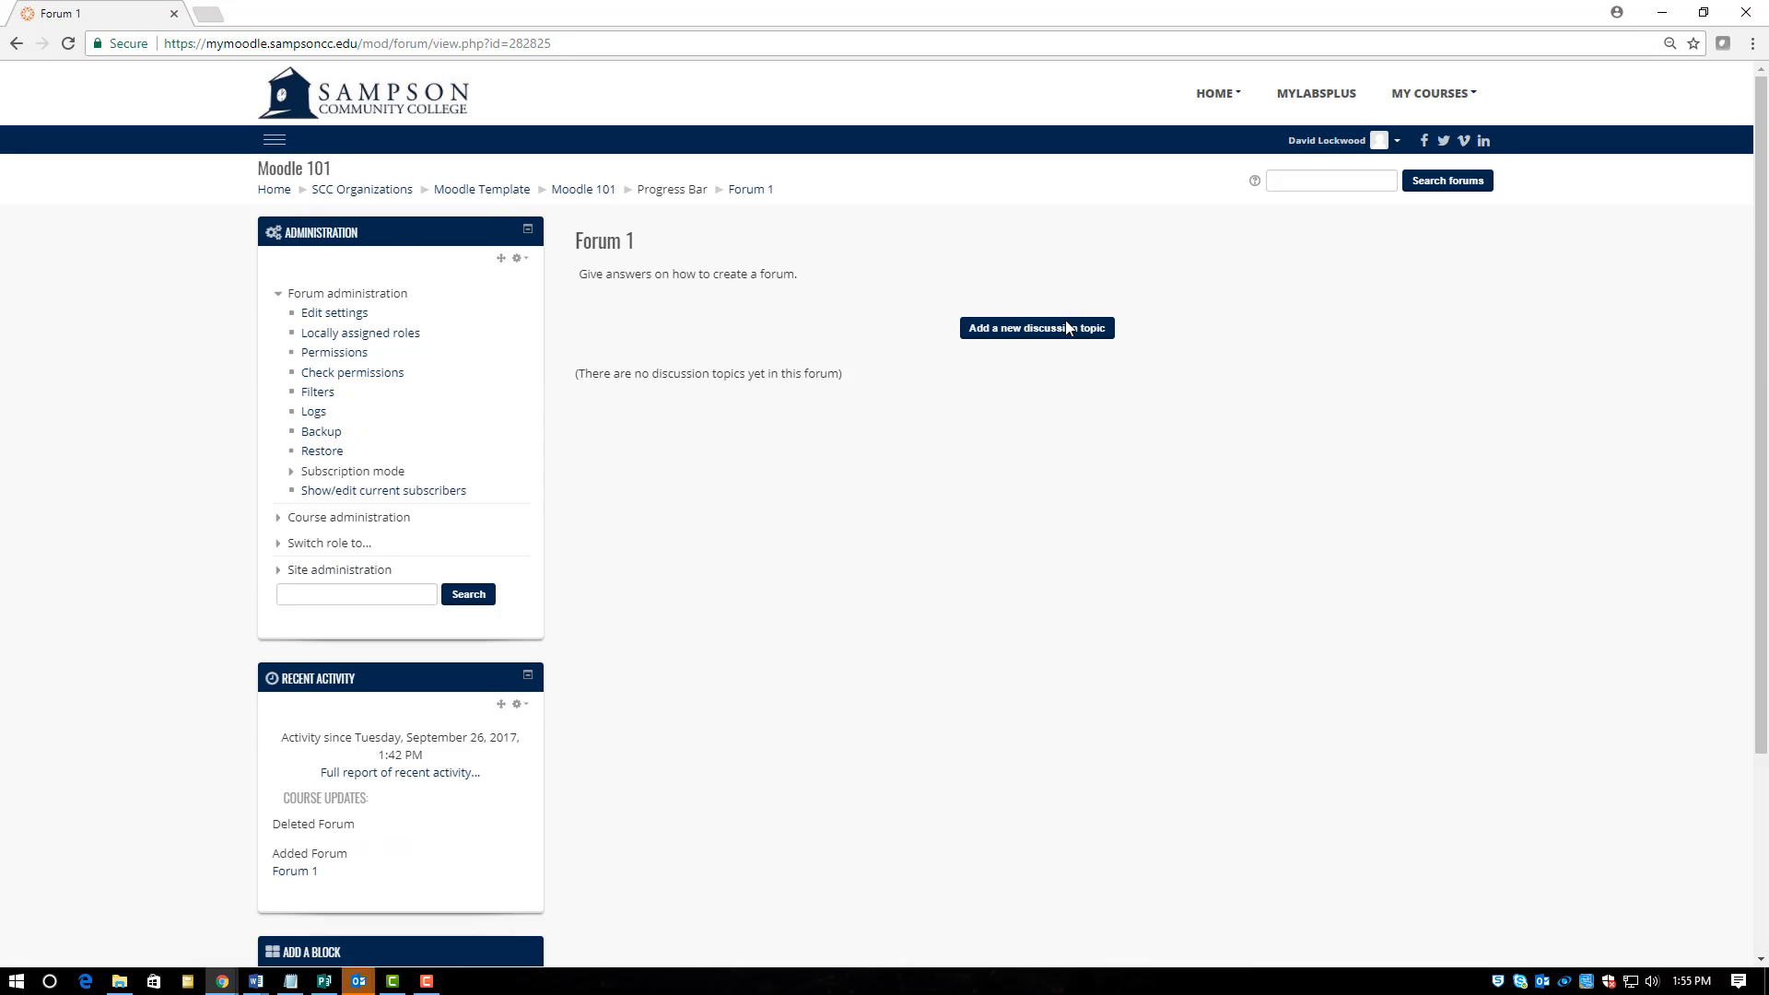
pyautogui.click(1066, 327)
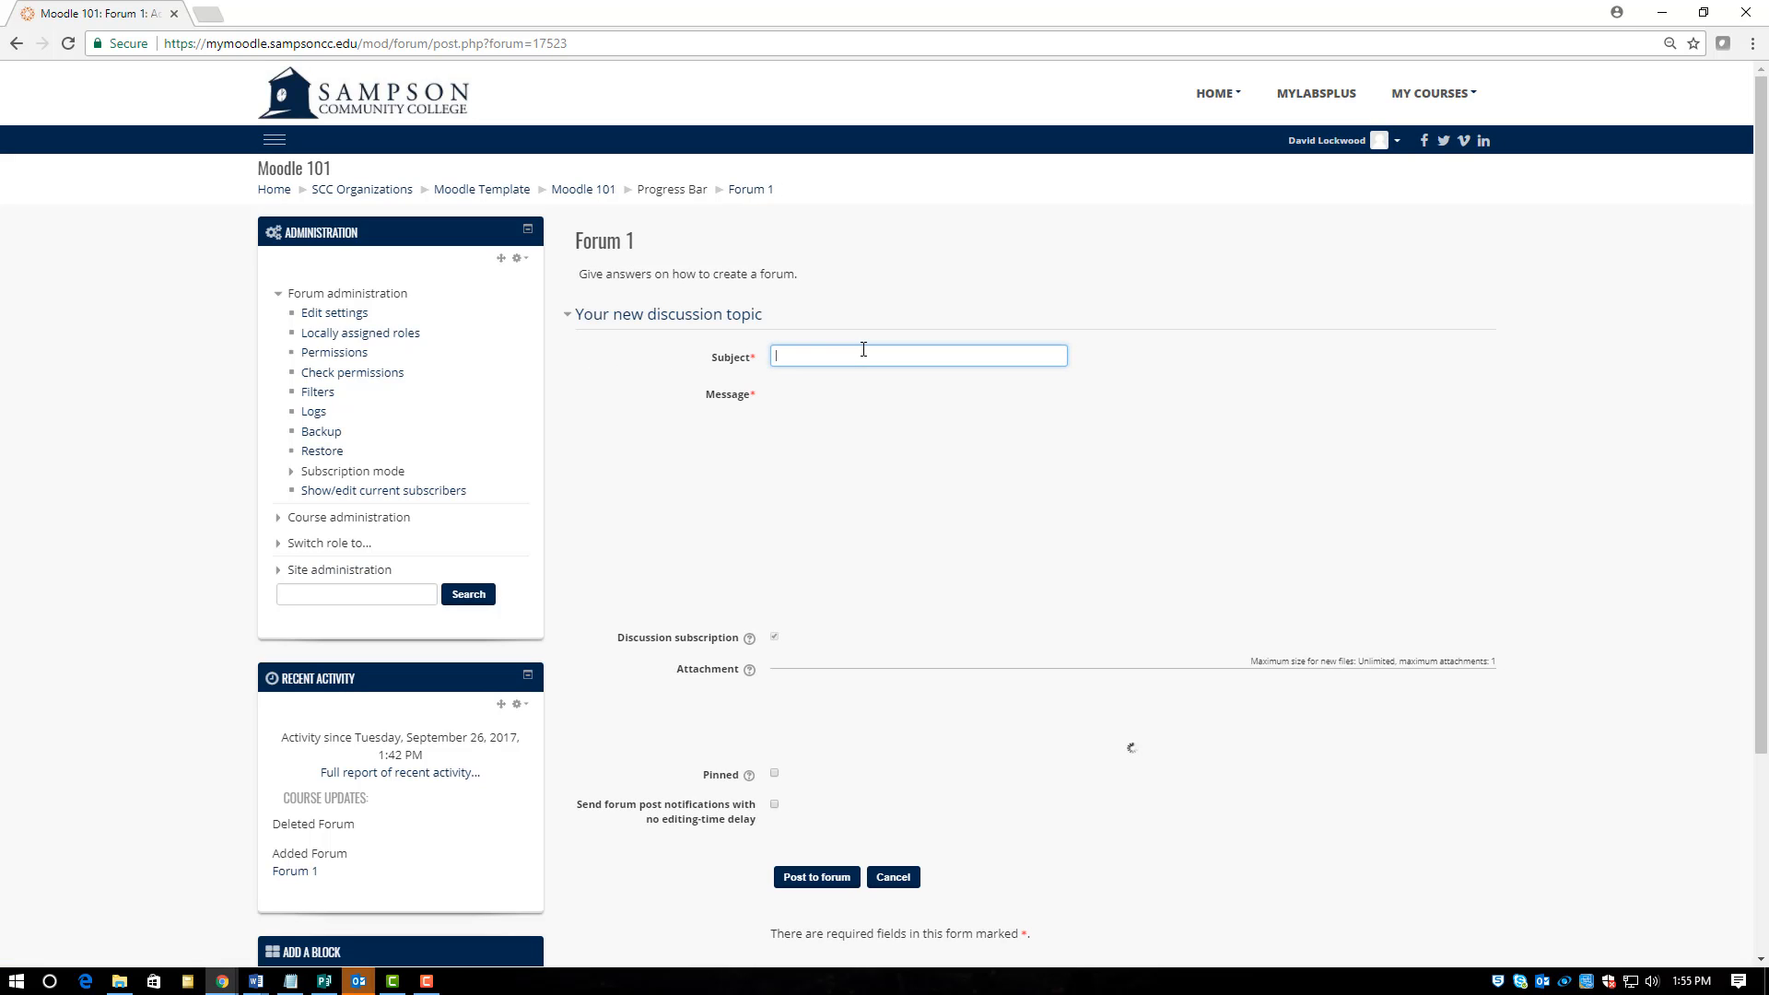
pyautogui.write('Create F')
pyautogui.write('orum')
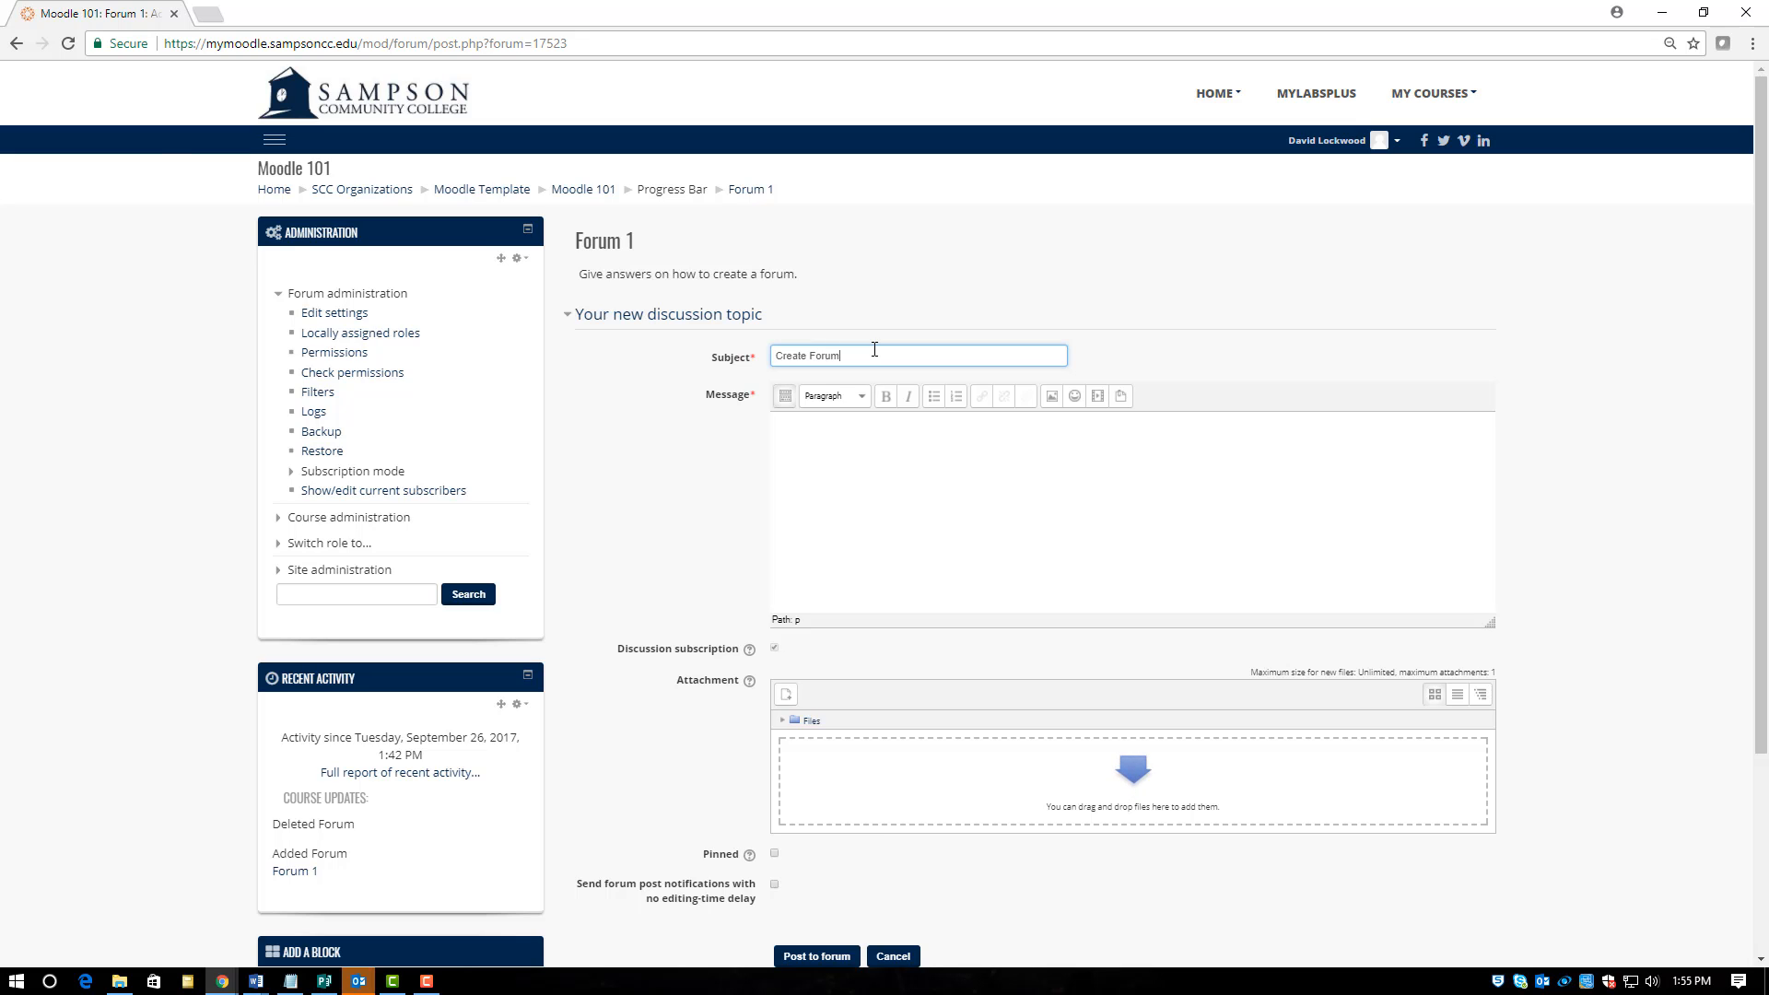
pyautogui.press('Tab')
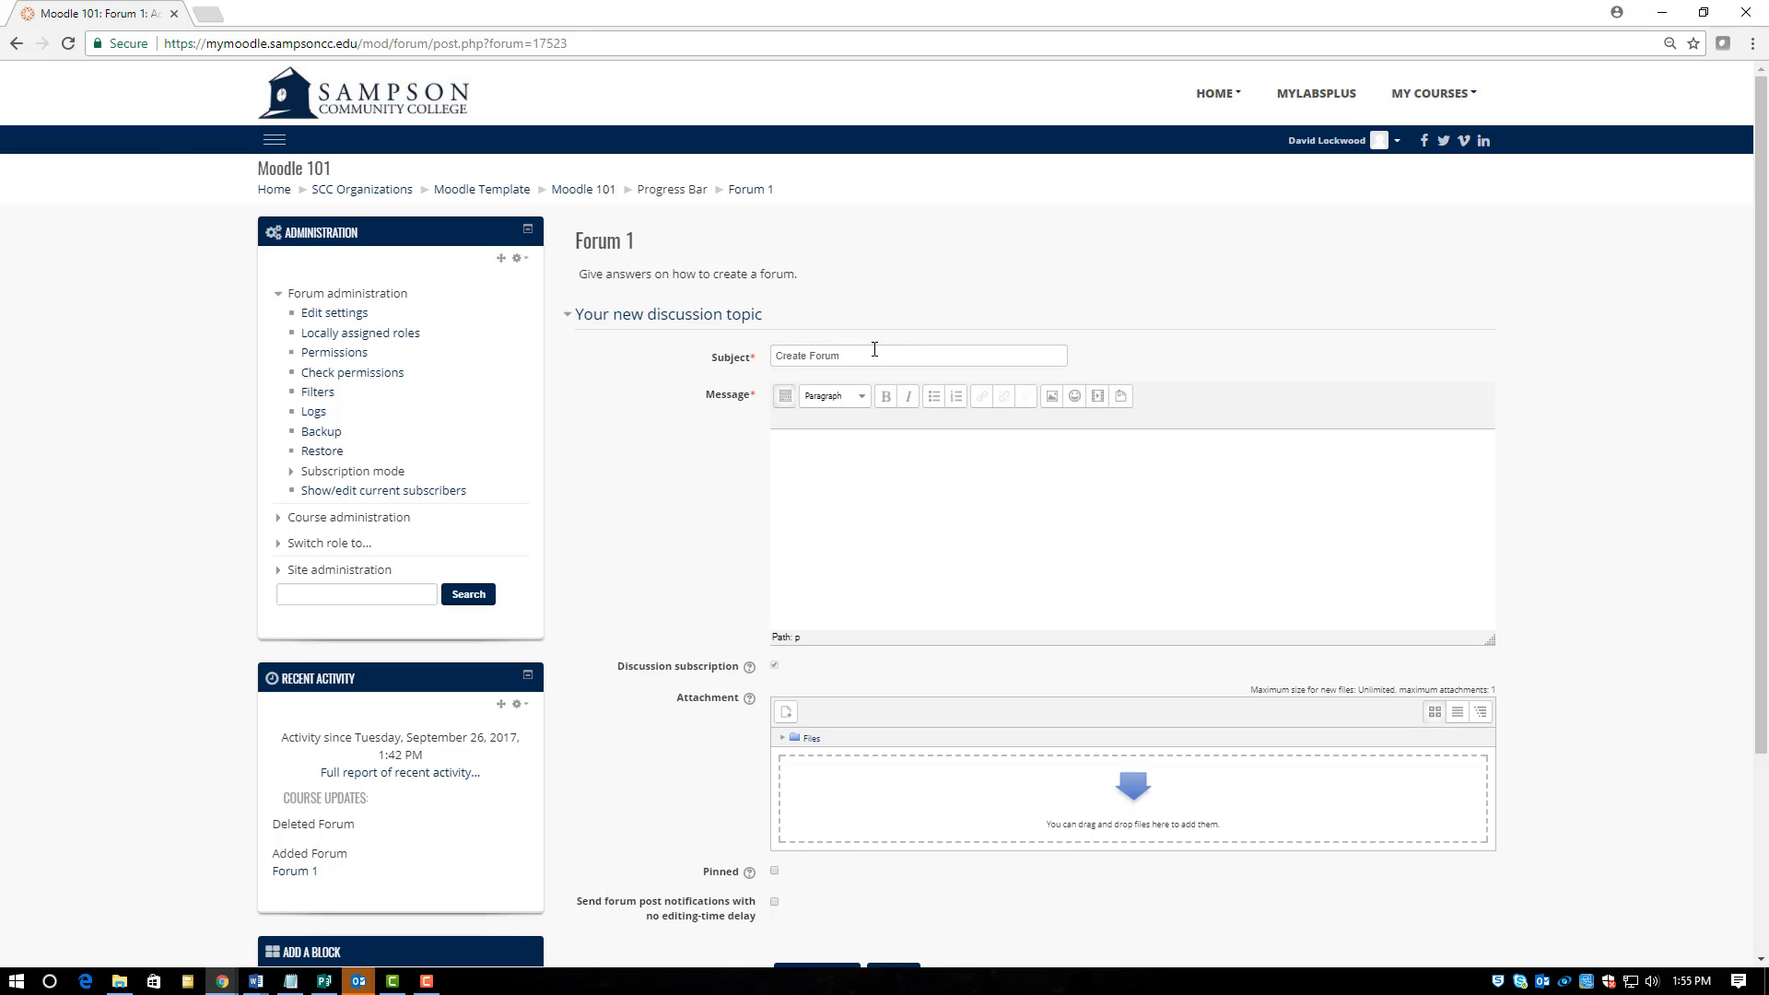
pyautogui.write('Turn editing on.')
pyautogui.scroll(-3, 853, 652)
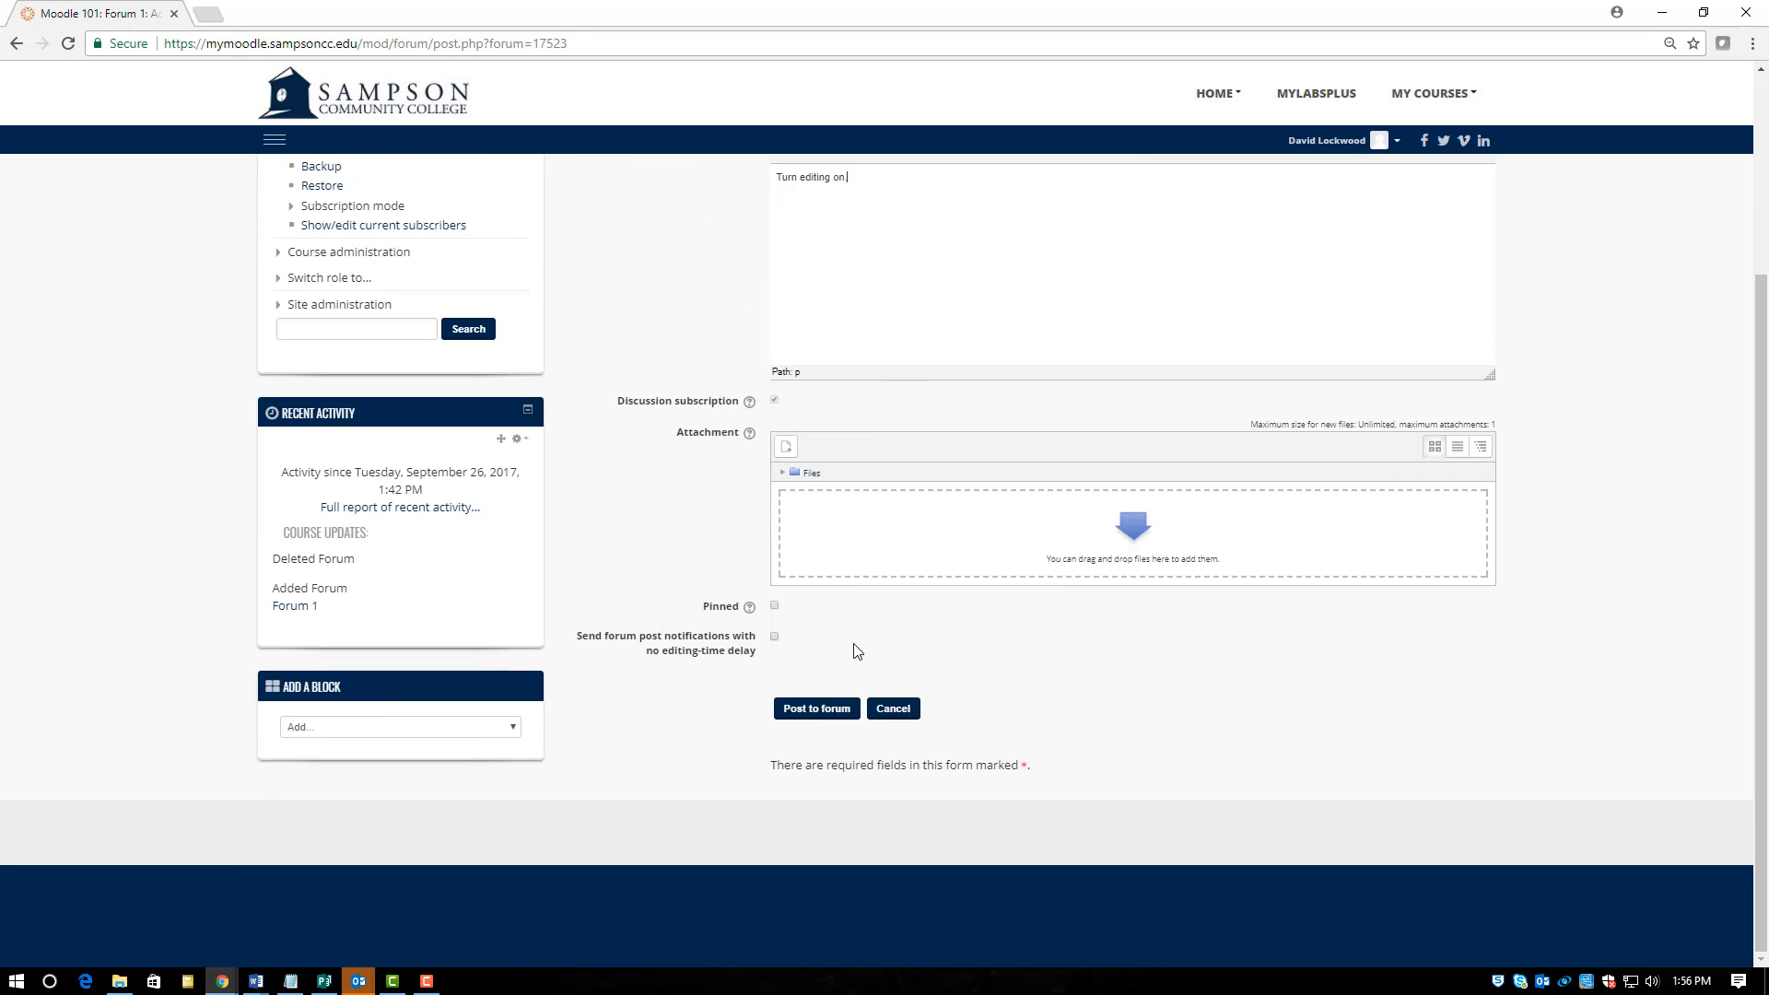
pyautogui.click(807, 712)
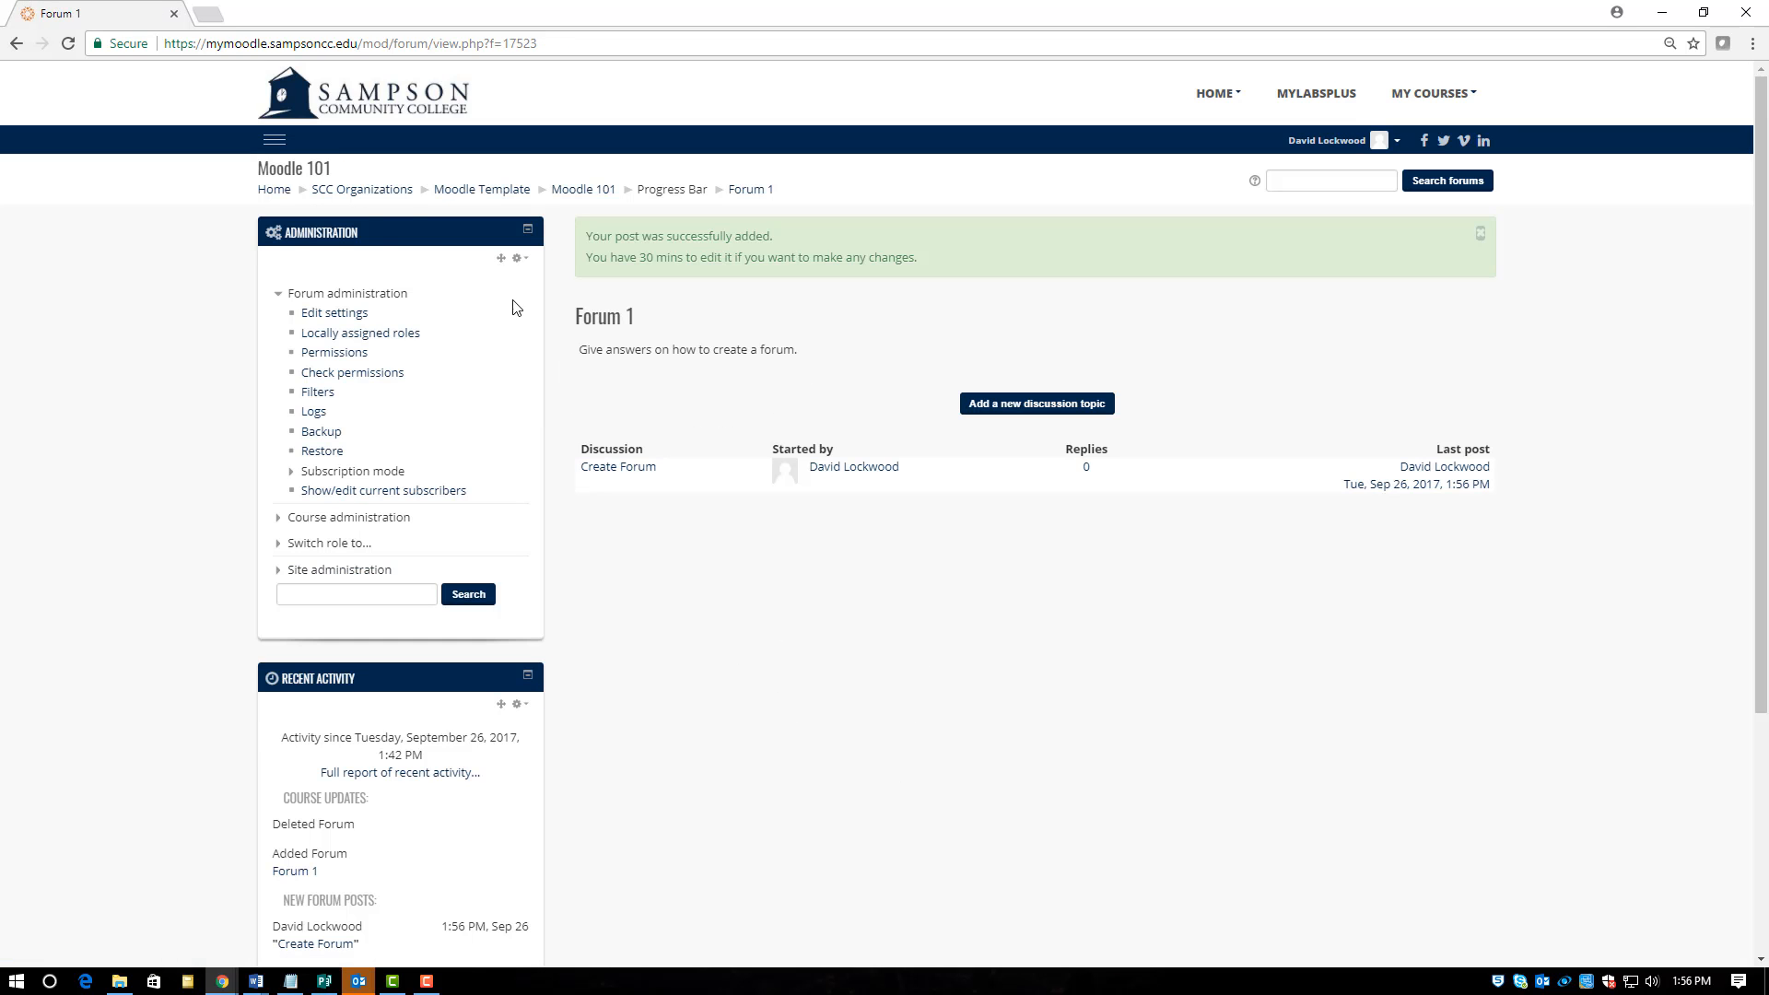
# Step: Return to the Moodle 101 course and log in as the teacher account from the participants list
pyautogui.click(591, 191)
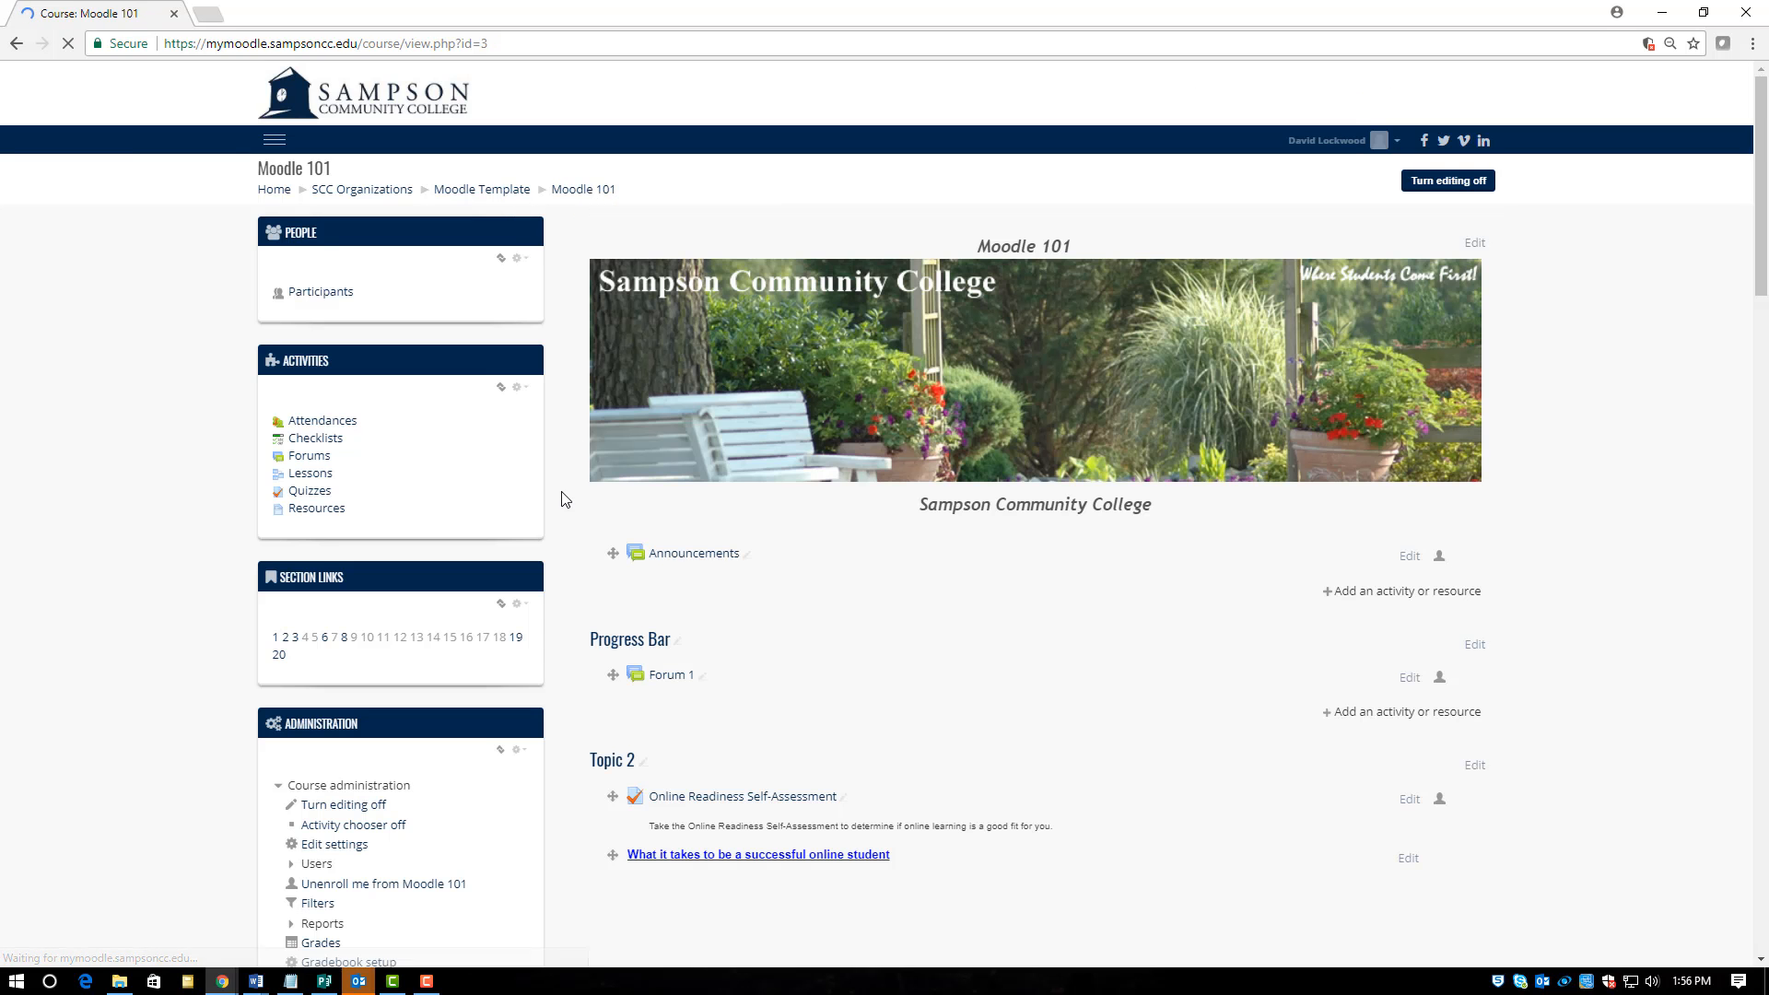
pyautogui.click(327, 869)
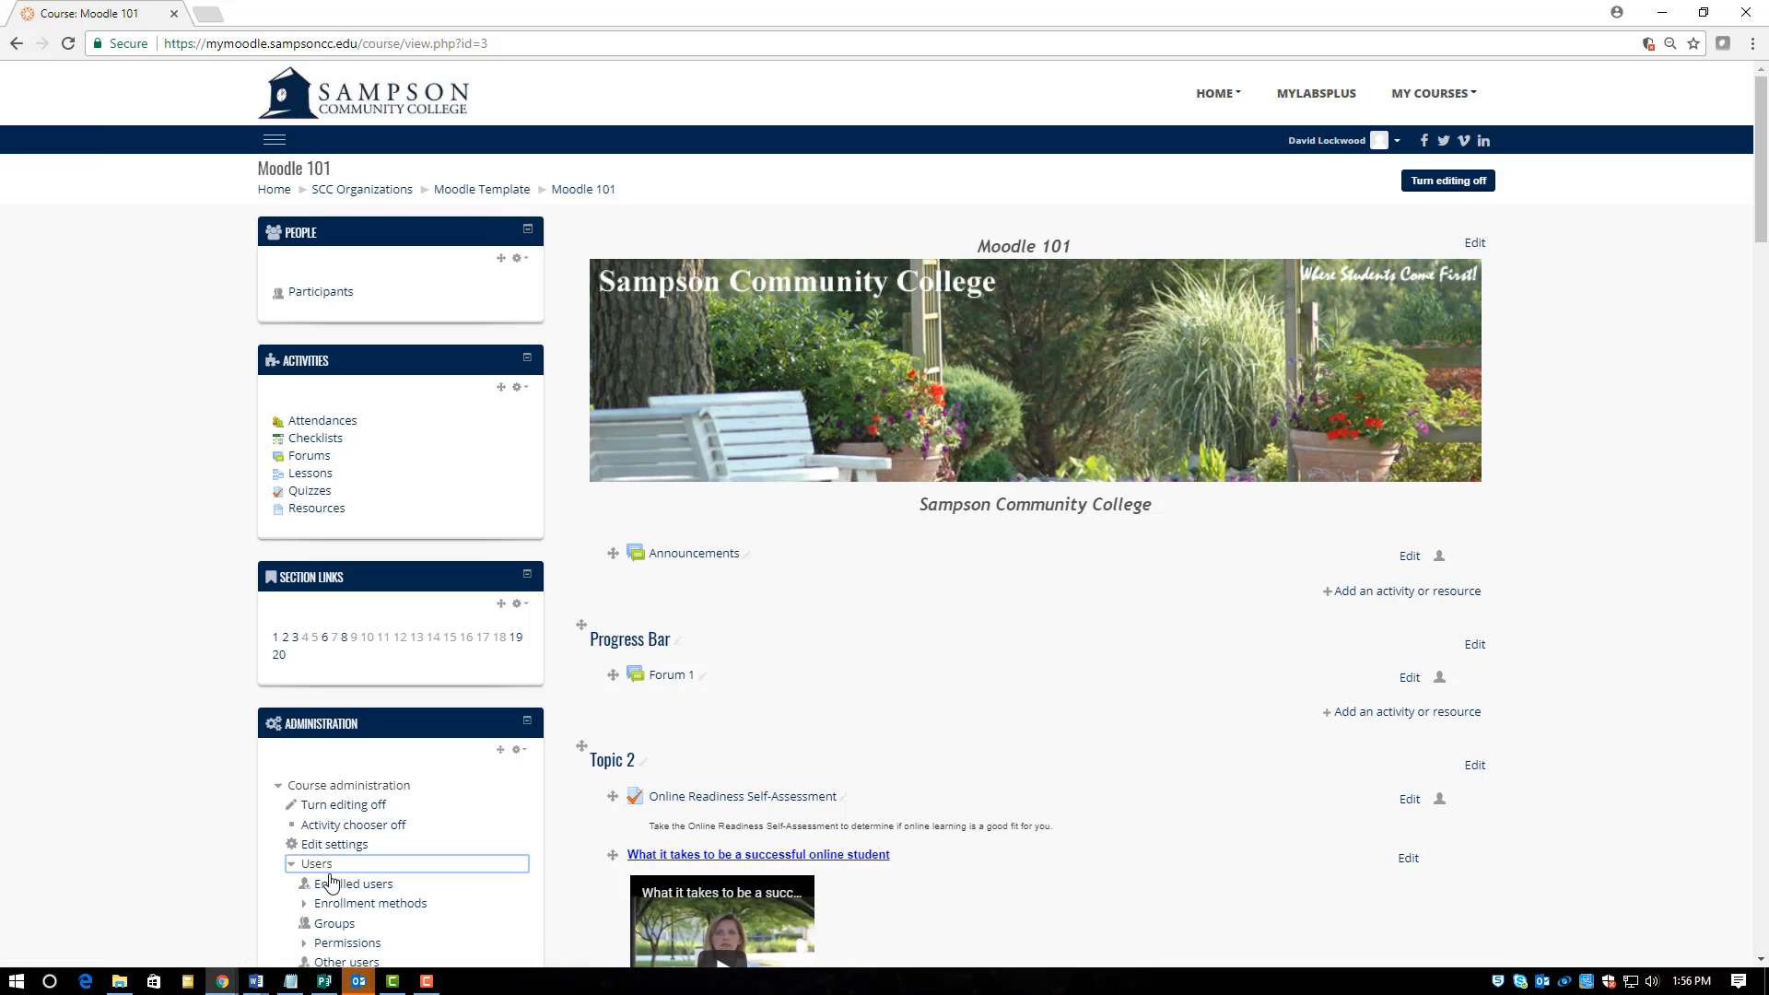
pyautogui.click(327, 294)
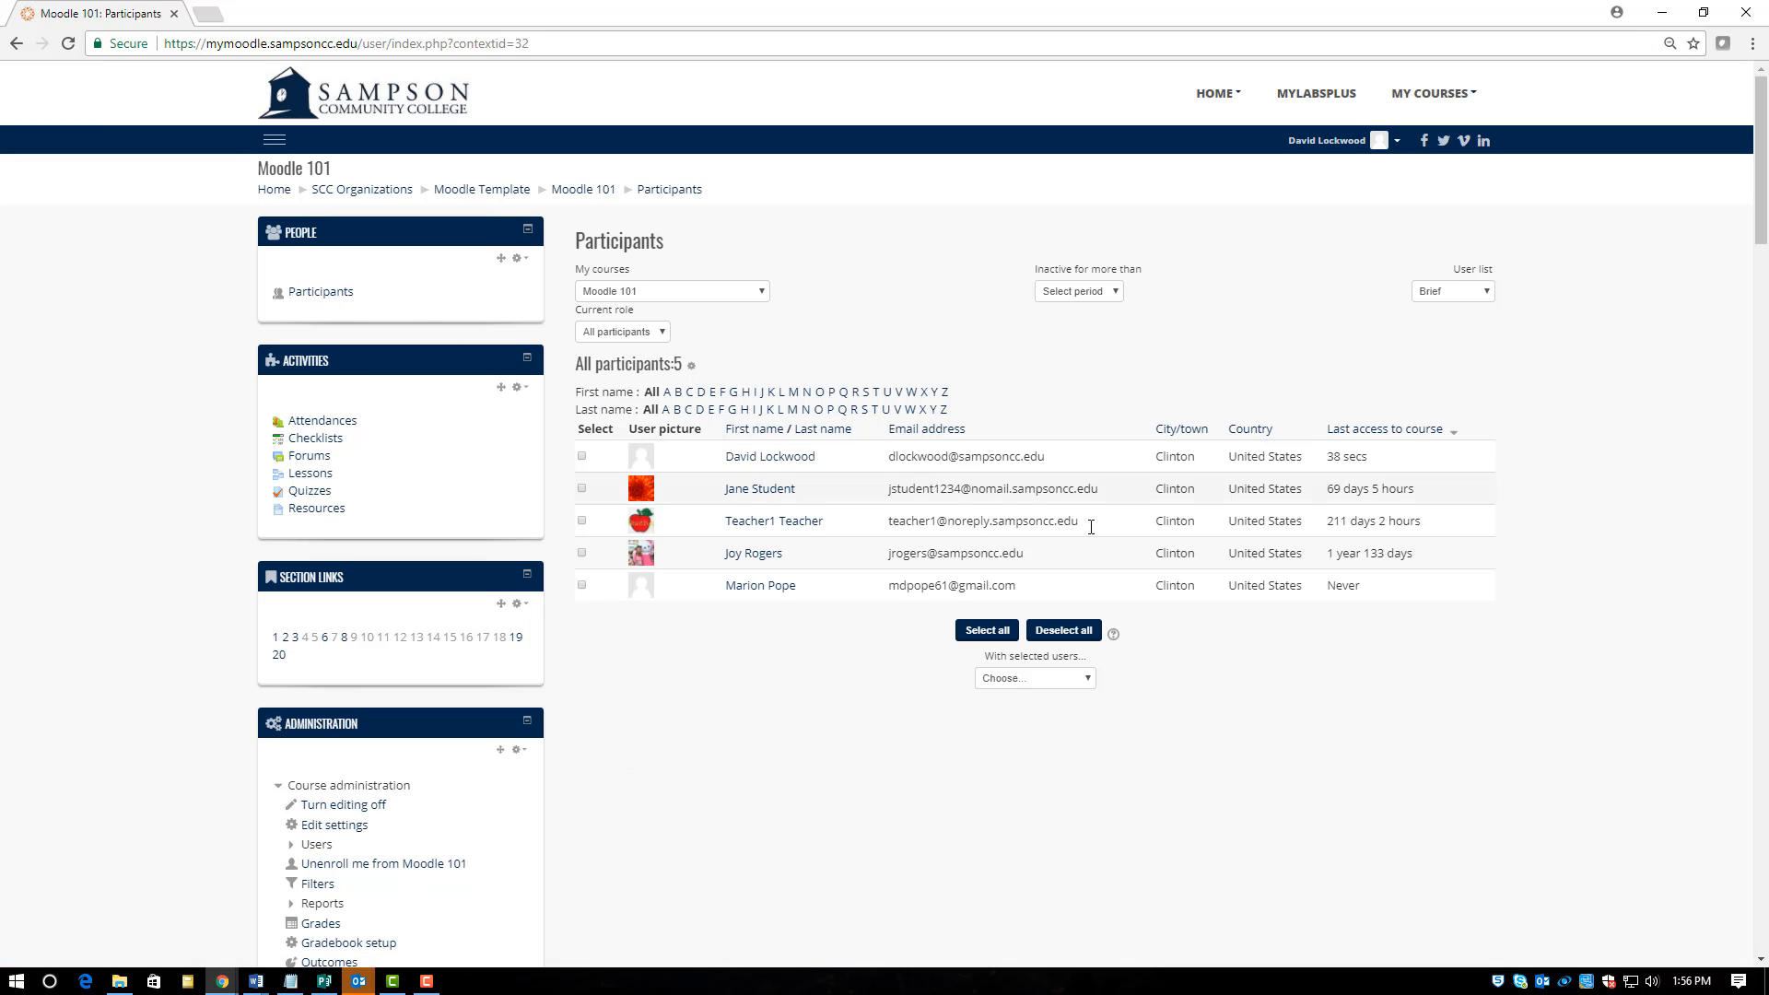
pyautogui.click(816, 521)
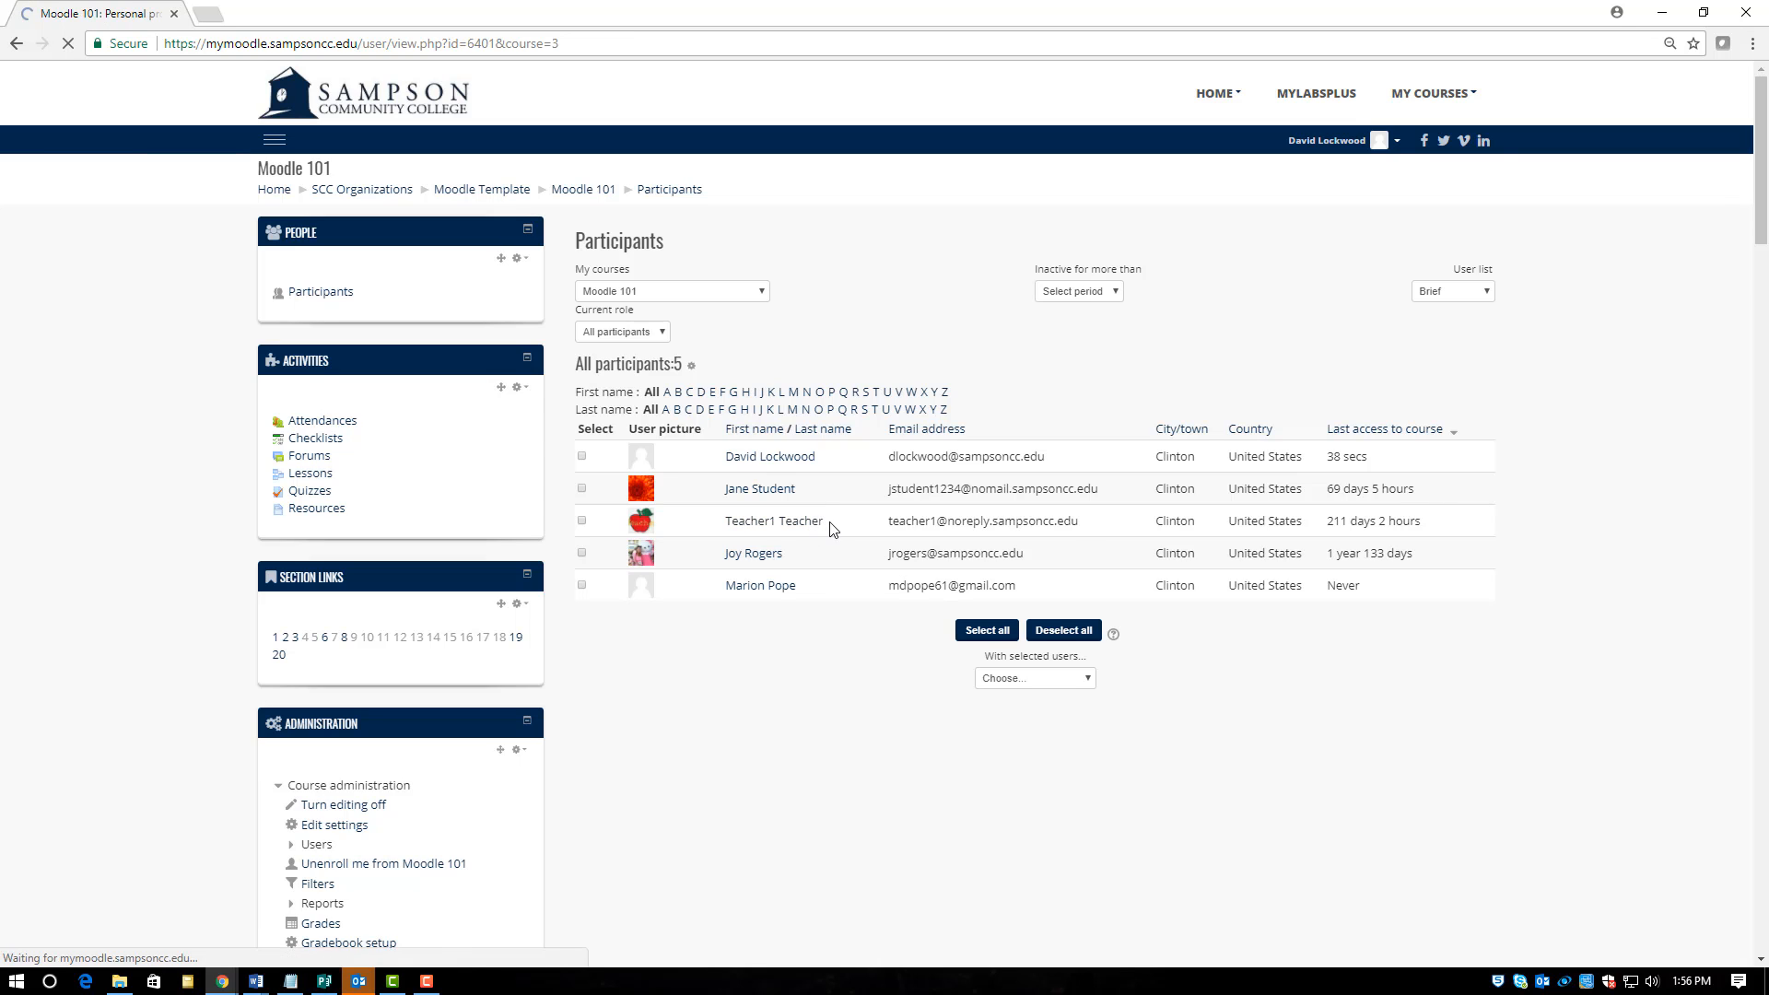
pyautogui.click(1099, 693)
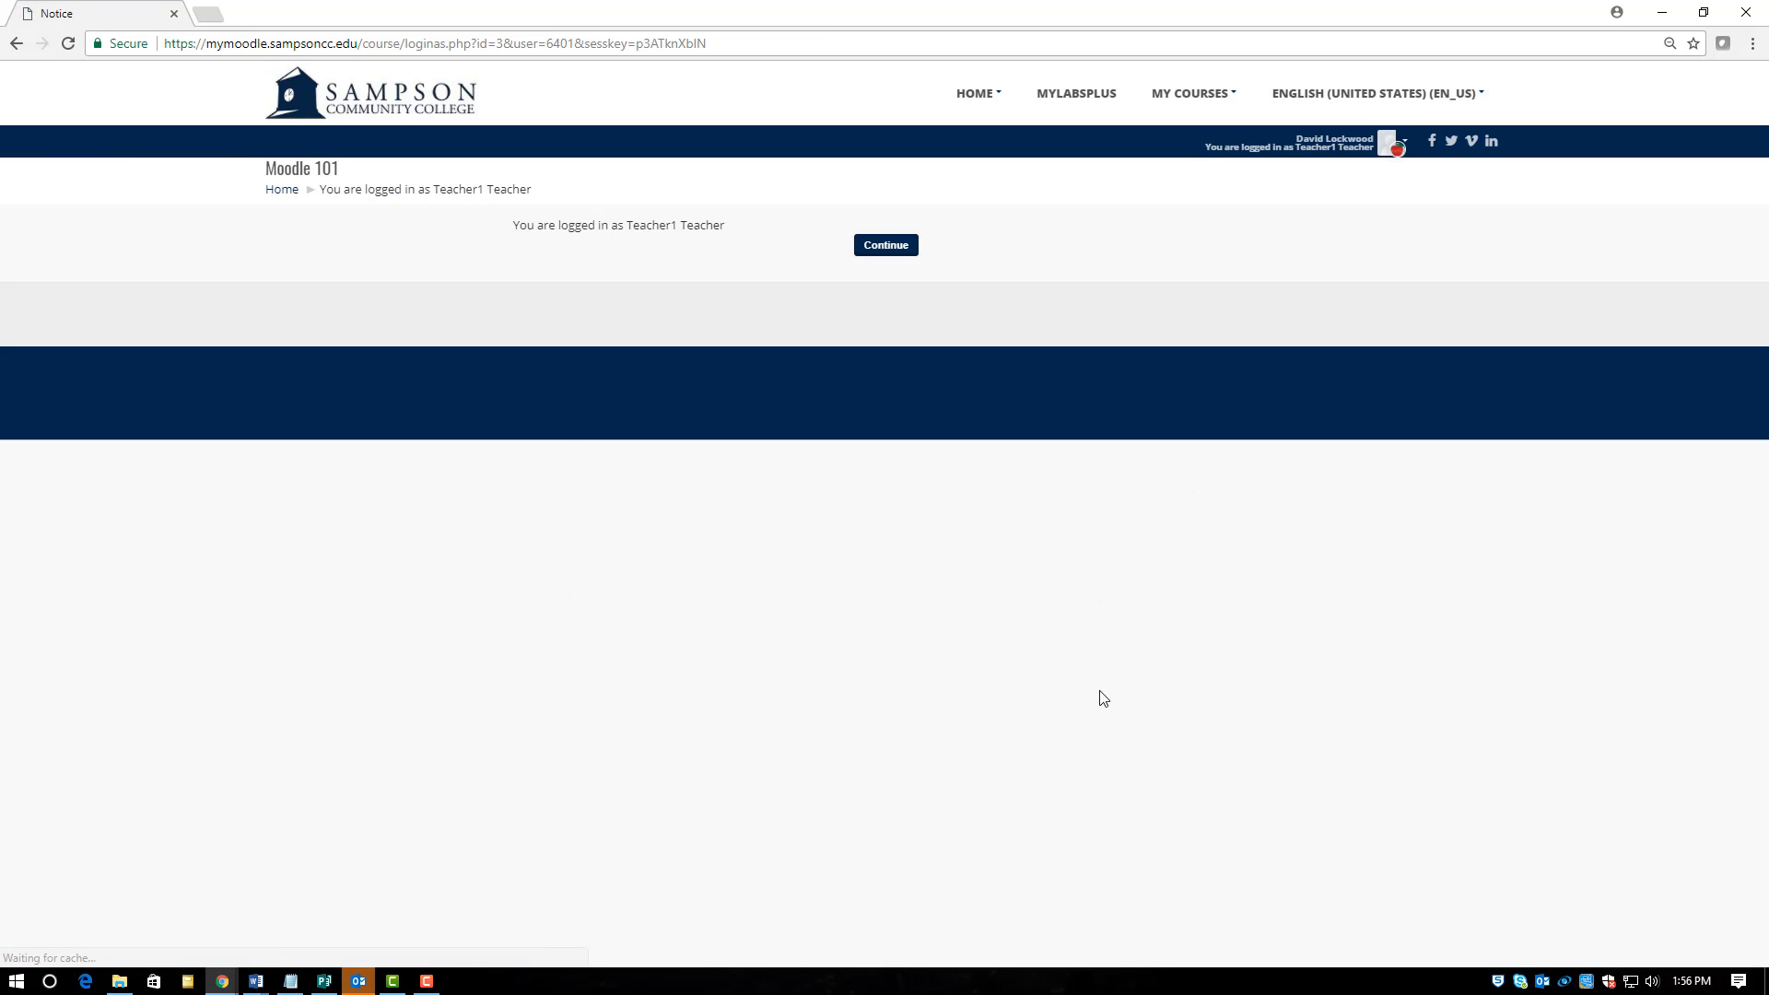
pyautogui.click(890, 253)
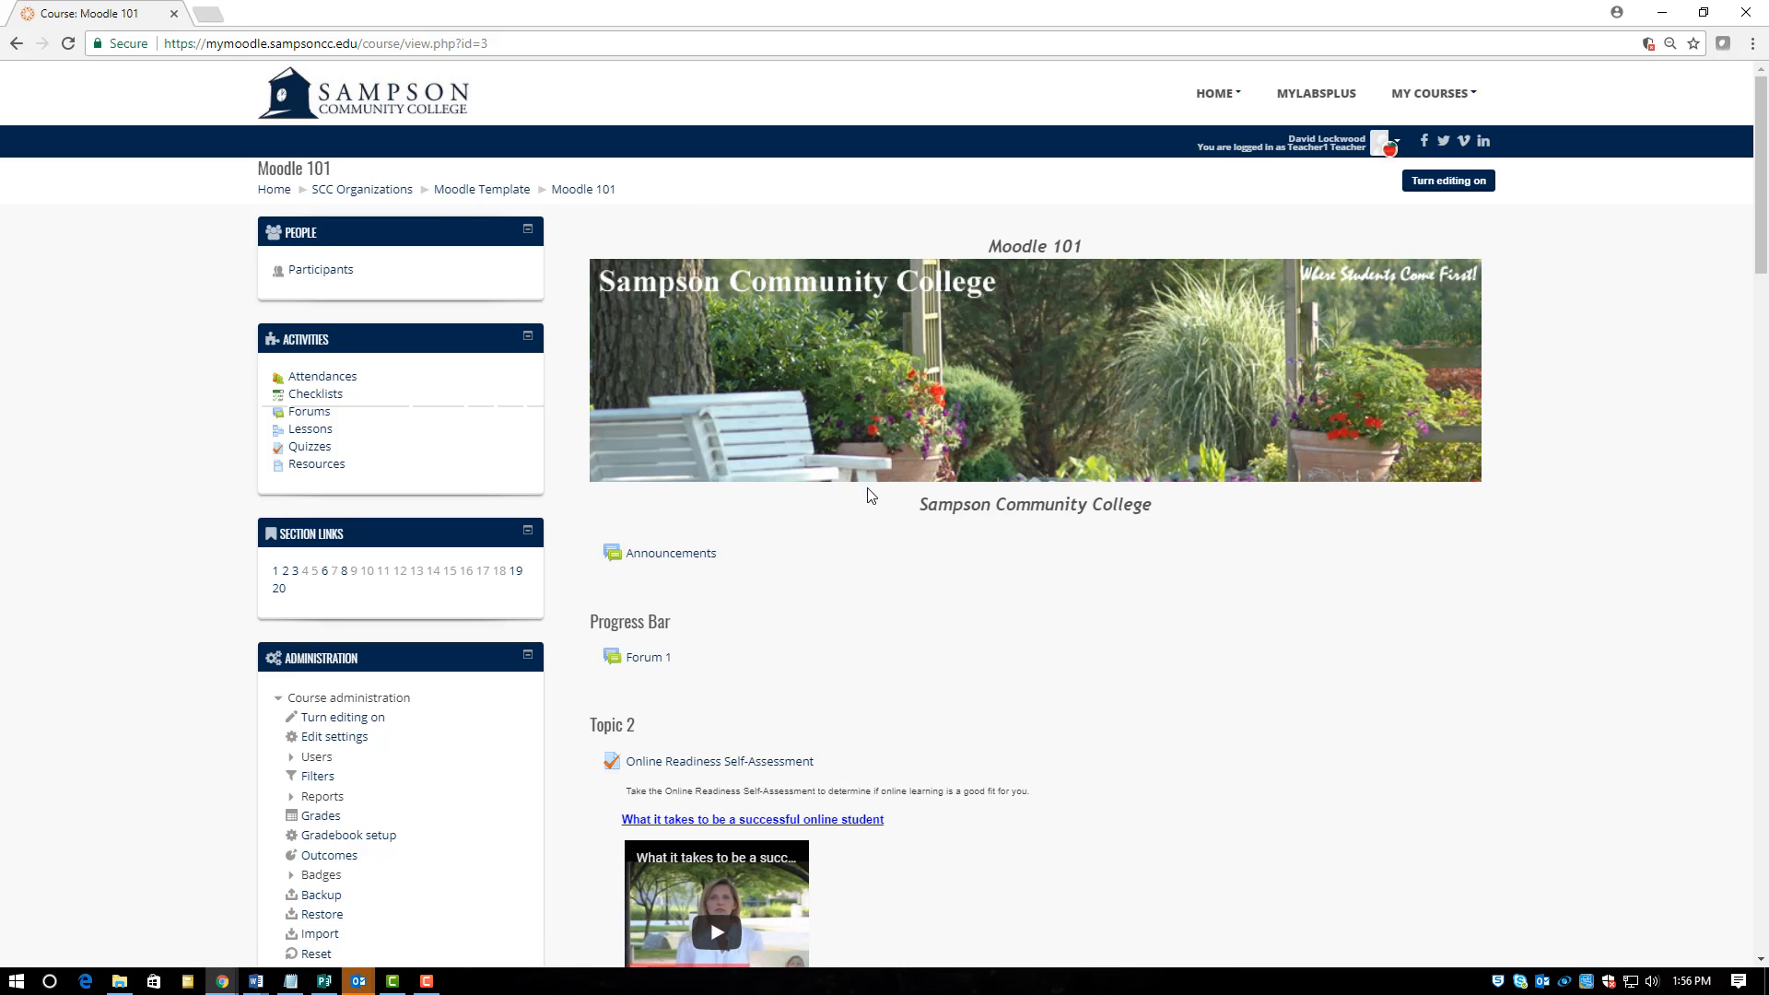
# Step: Open the Create Forum discussion in Forum 1 and rate its post 100
pyautogui.click(665, 659)
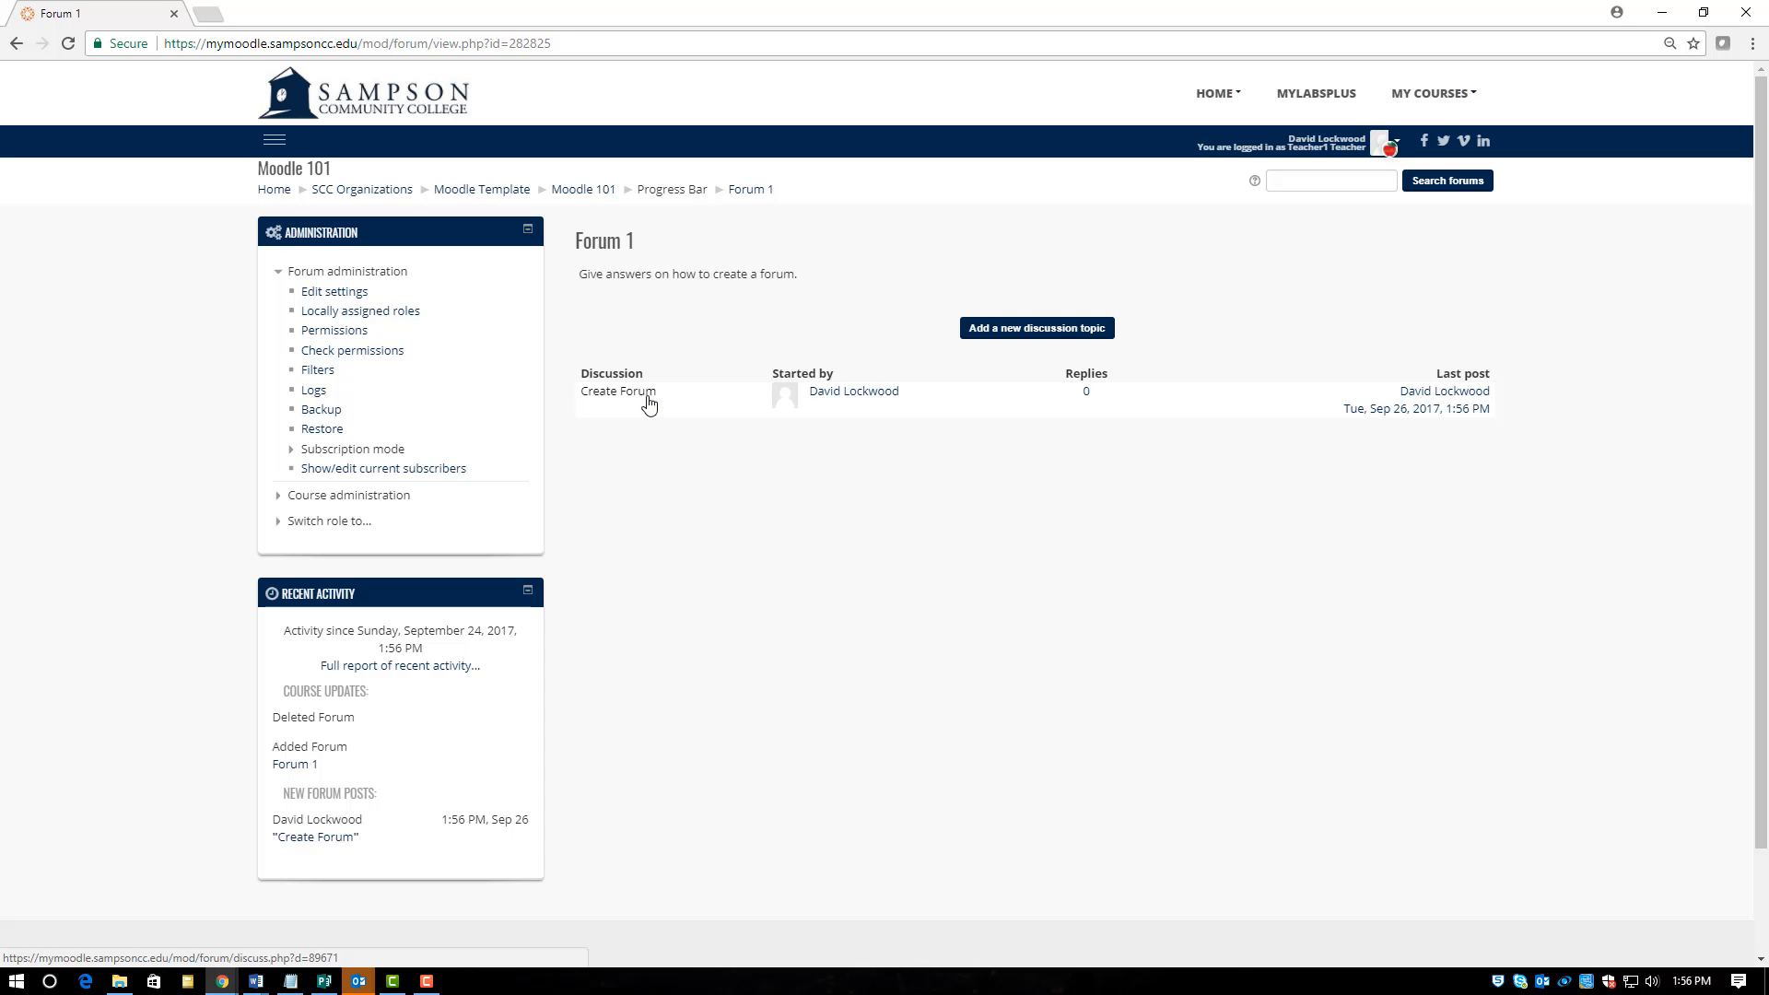
pyautogui.click(649, 402)
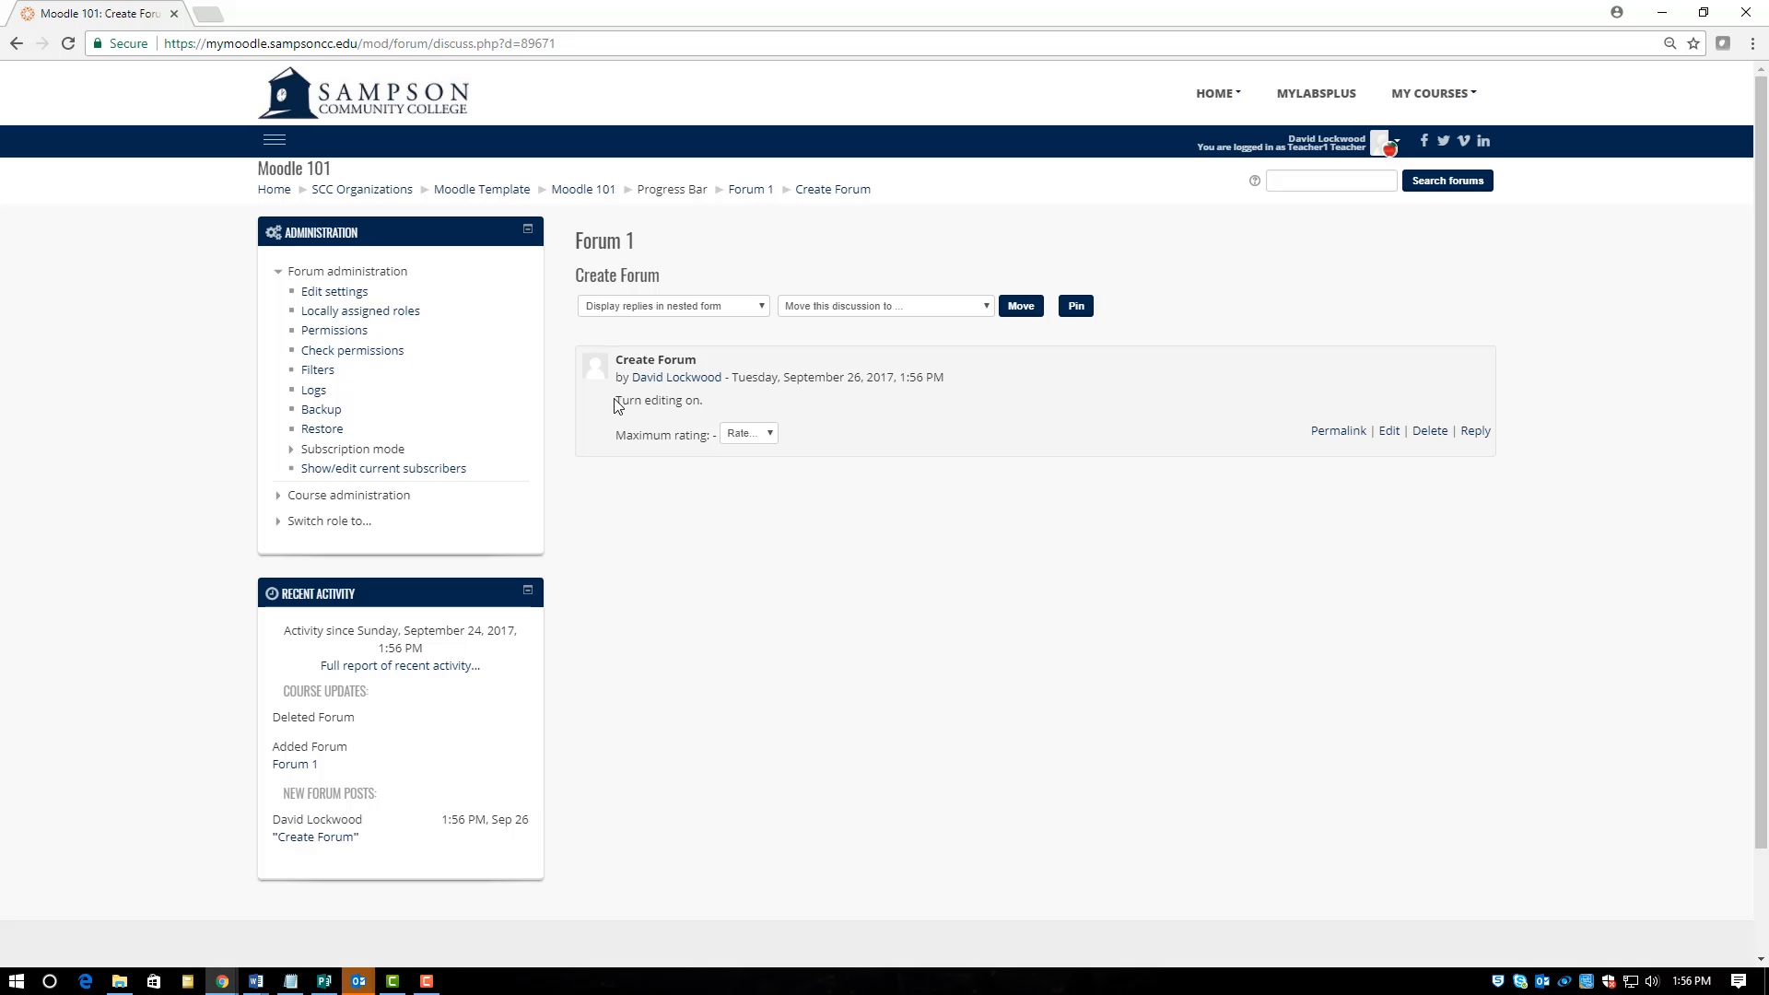
pyautogui.moveTo(616, 400); pyautogui.dragTo(703, 400)
pyautogui.click(772, 437)
pyautogui.moveTo(774, 480); pyautogui.dragTo(763, 700)
pyautogui.click(744, 700)
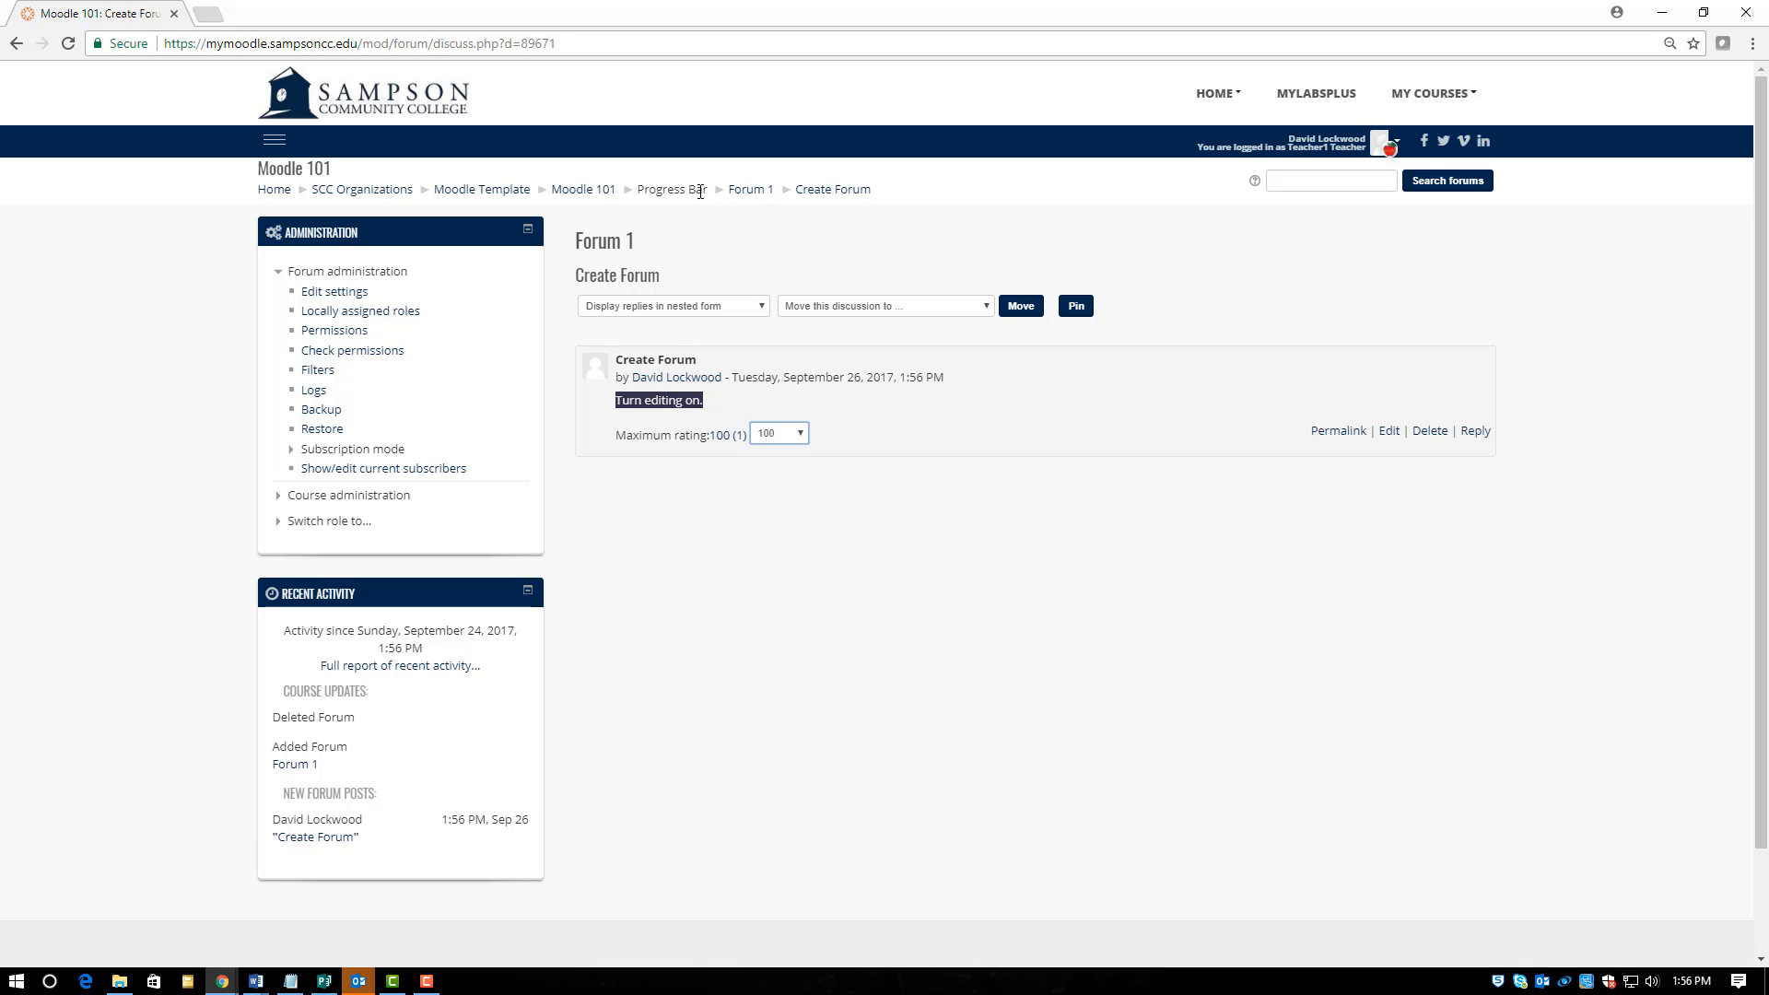
# Step: Open the Moodle 101 grader report and examine the Forum 1 grades and the columns through to the course total
pyautogui.click(599, 191)
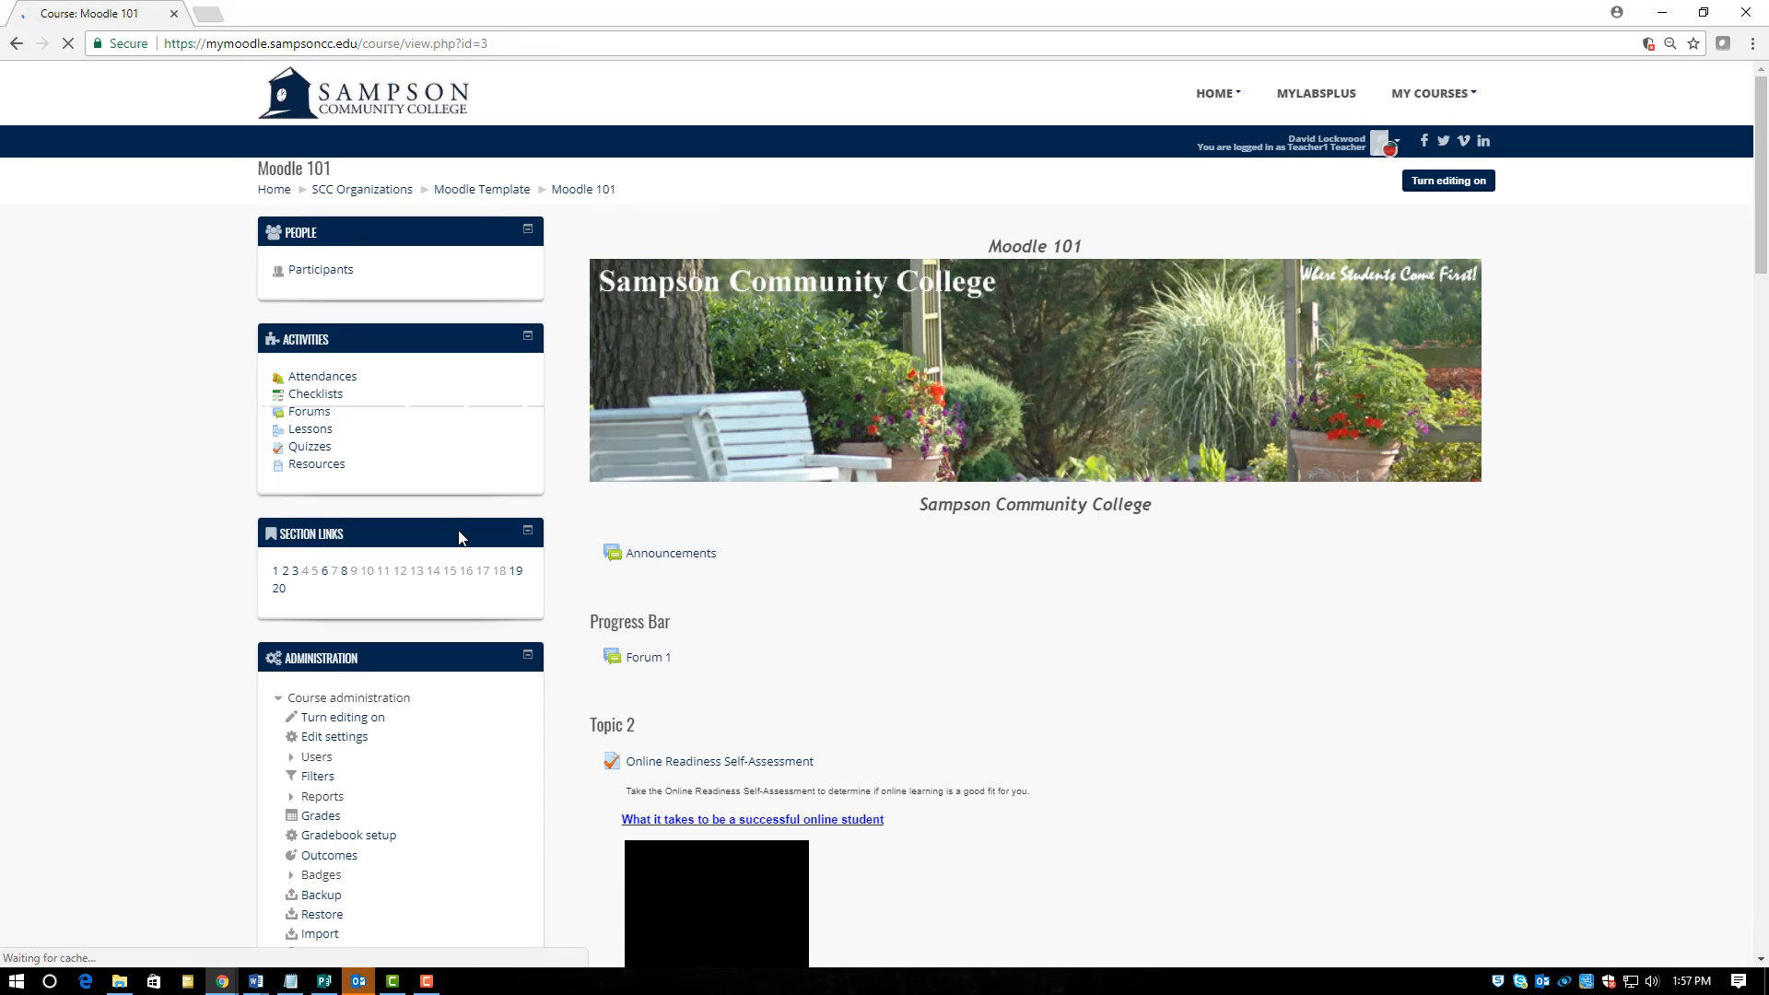
pyautogui.scroll(-1, 458, 537)
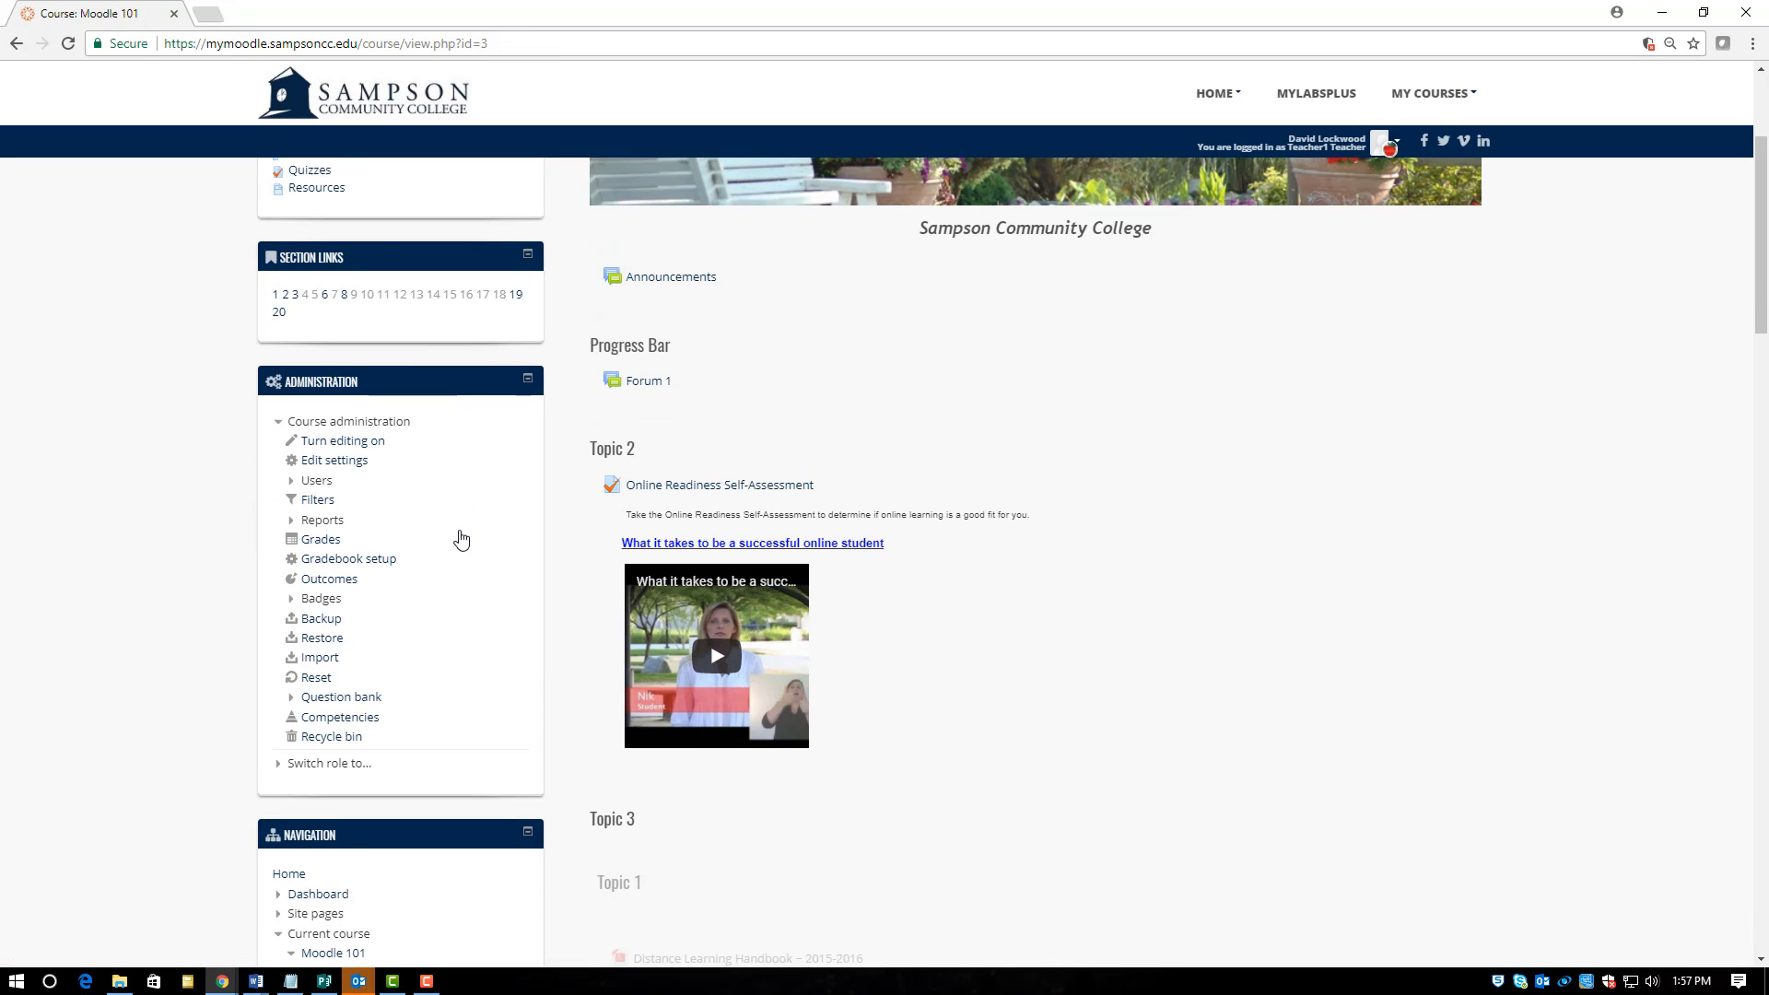
pyautogui.click(333, 544)
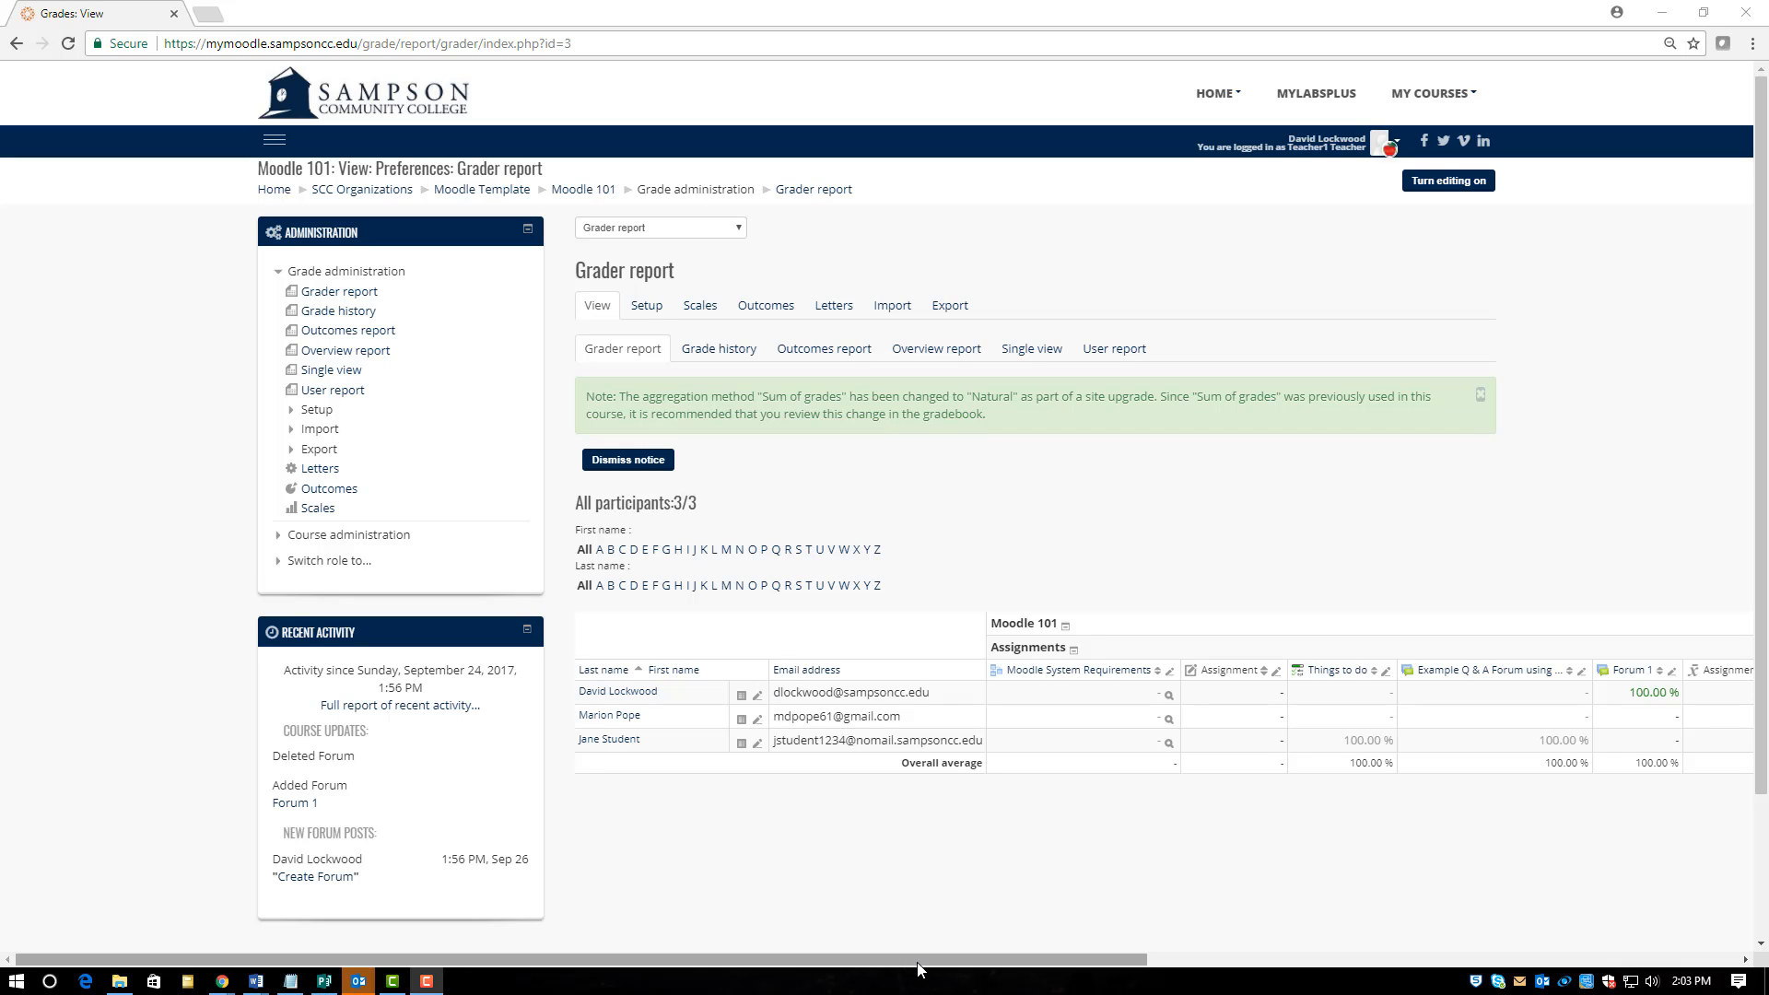
pyautogui.moveTo(924, 967); pyautogui.dragTo(932, 966)
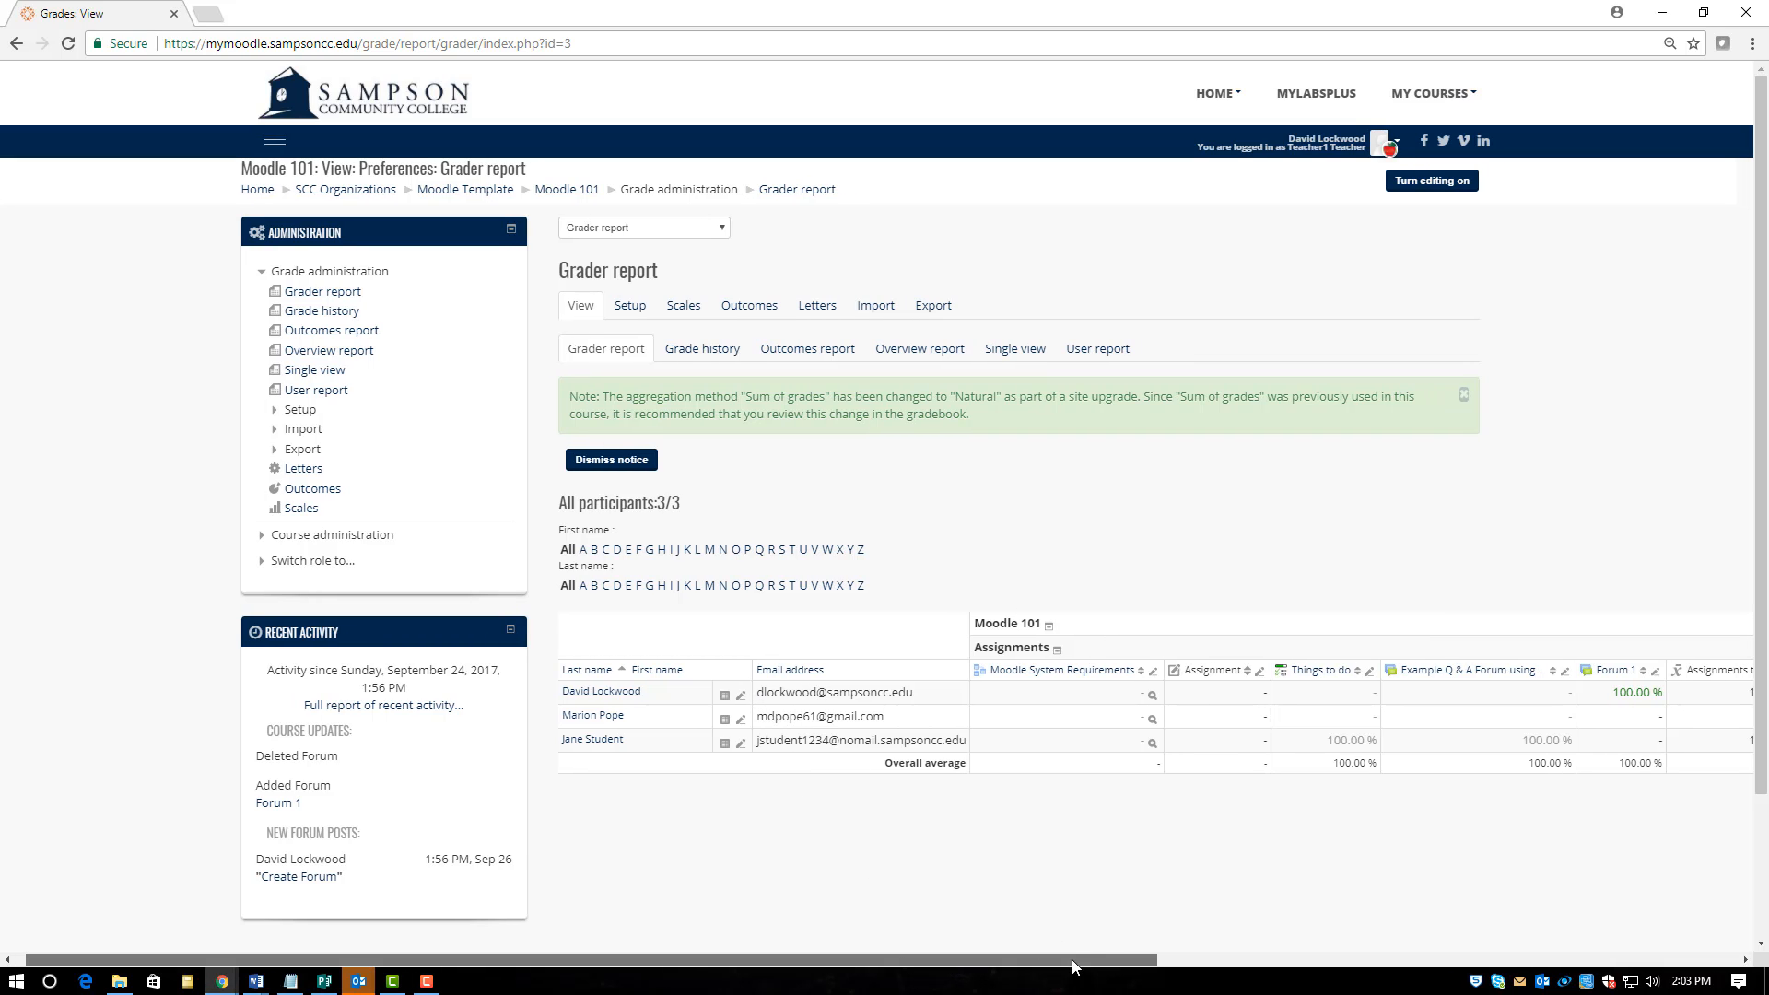
pyautogui.moveTo(1073, 966); pyautogui.dragTo(1143, 965)
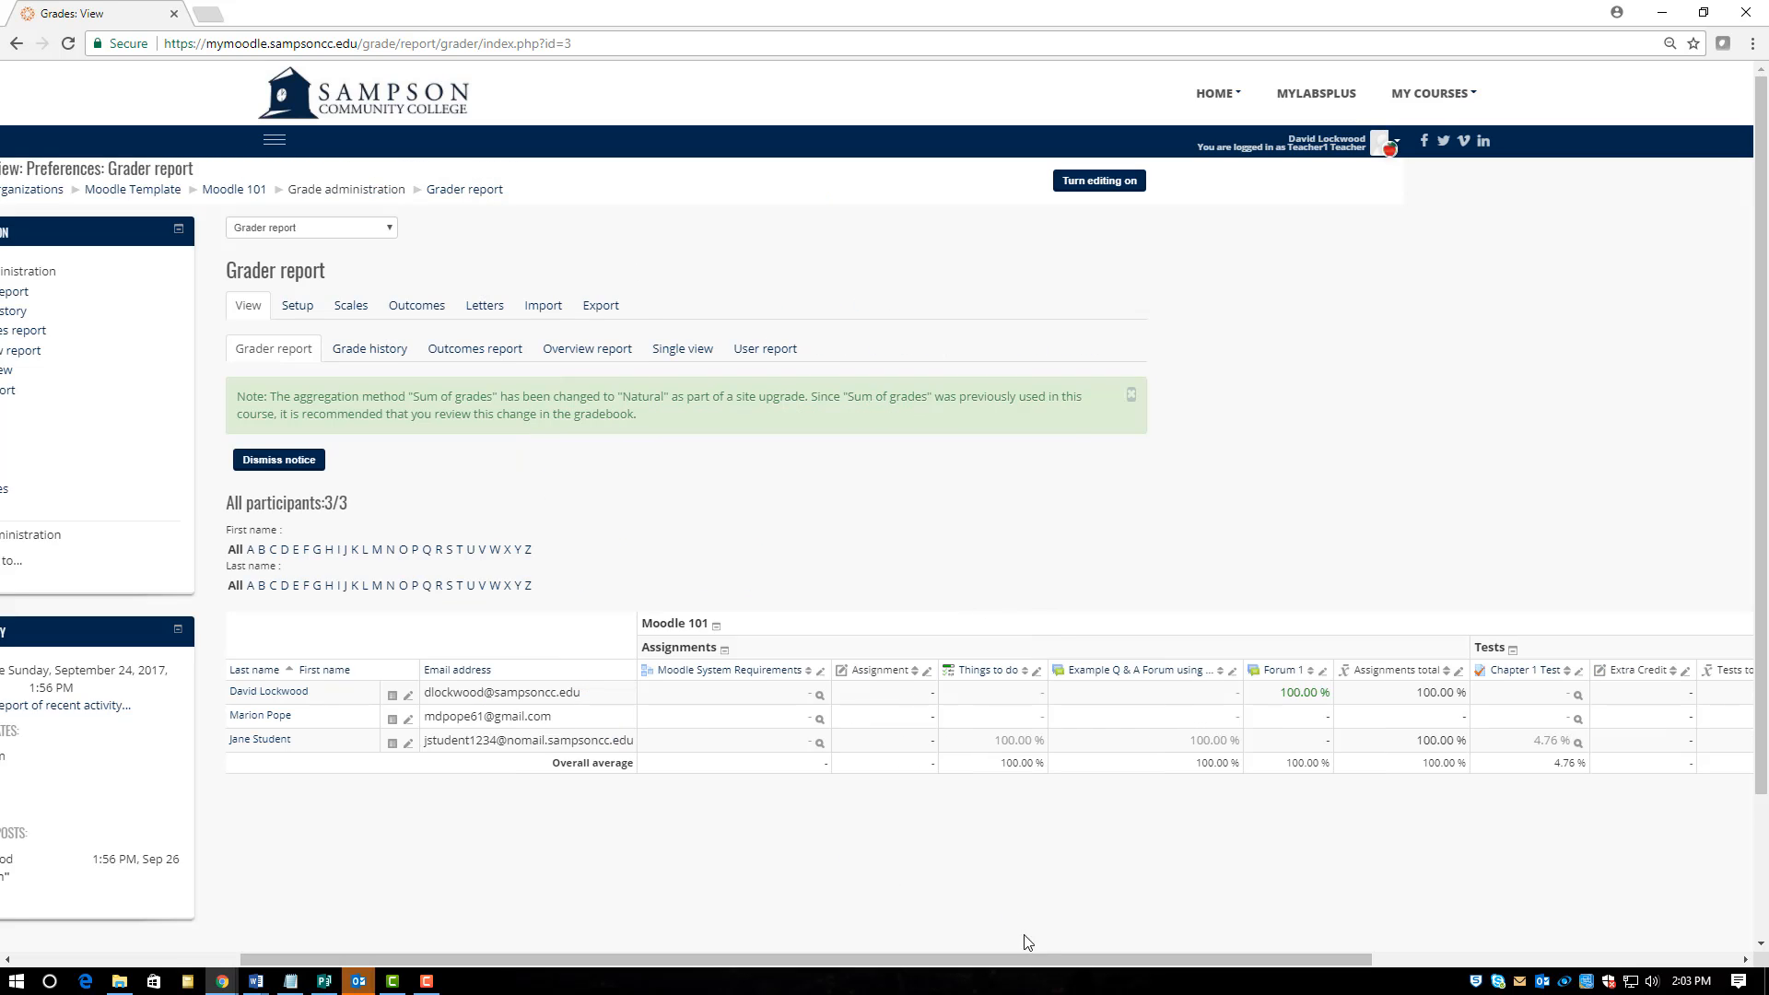
pyautogui.moveTo(1021, 959); pyautogui.dragTo(1139, 955)
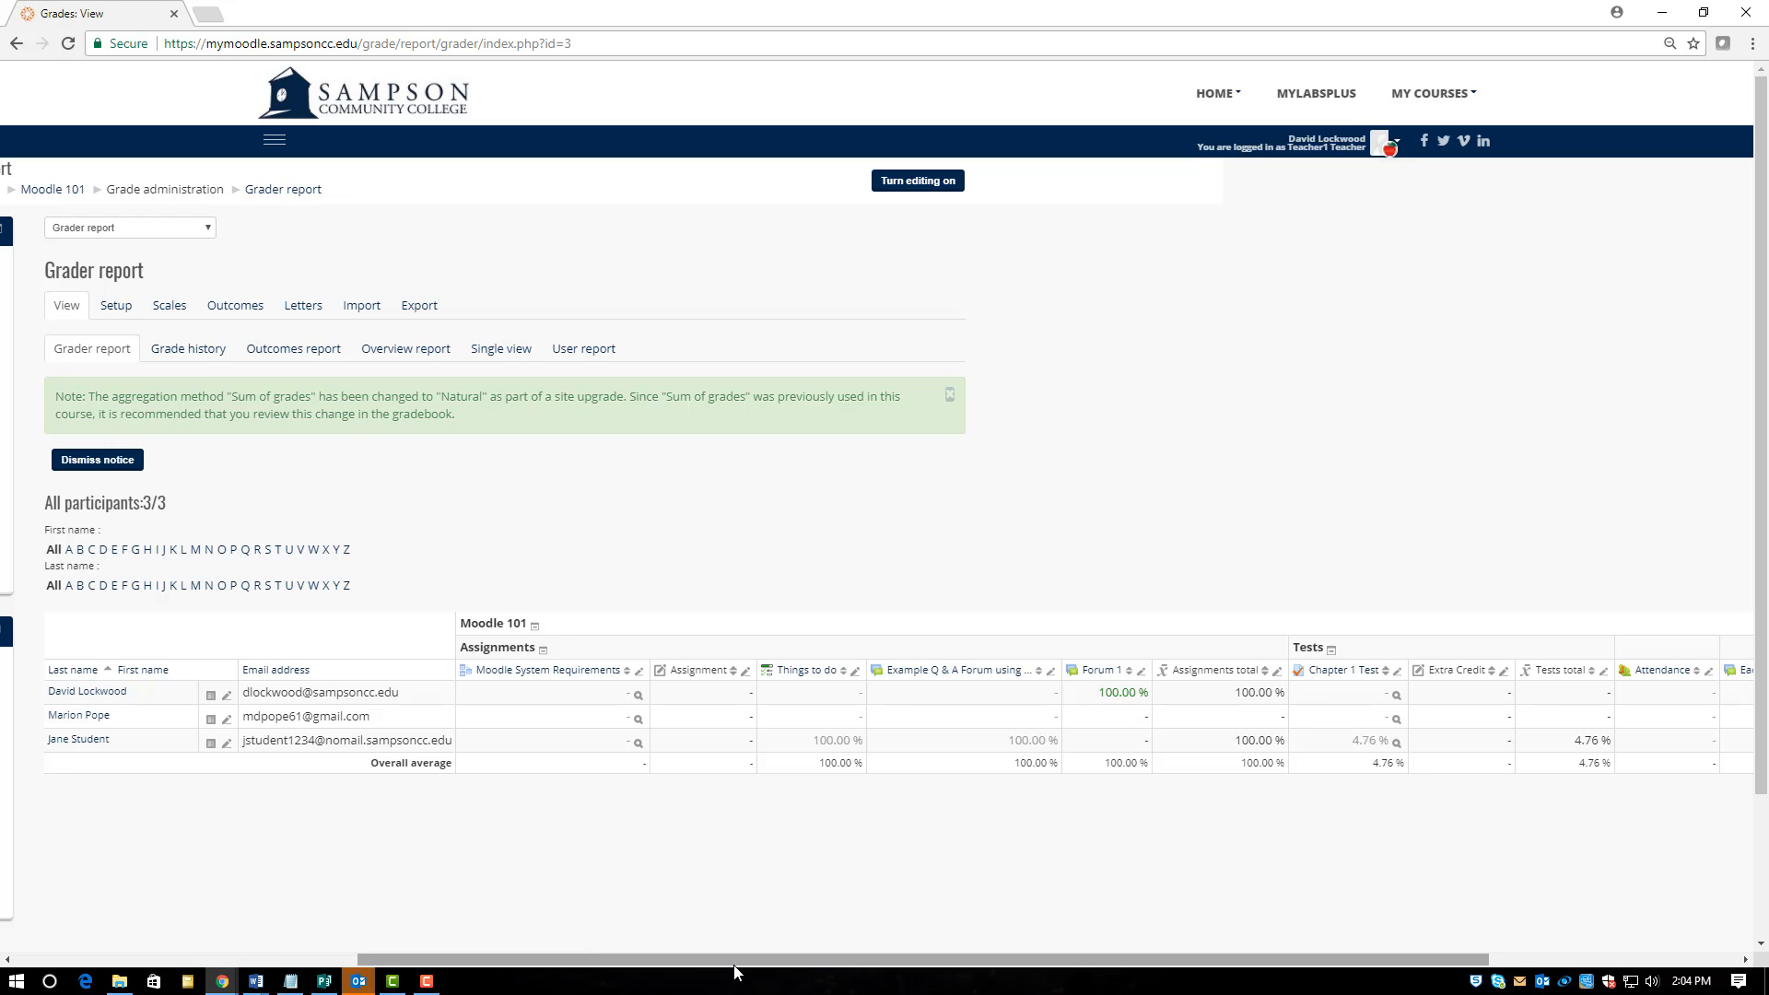
pyautogui.moveTo(780, 959); pyautogui.dragTo(1107, 934)
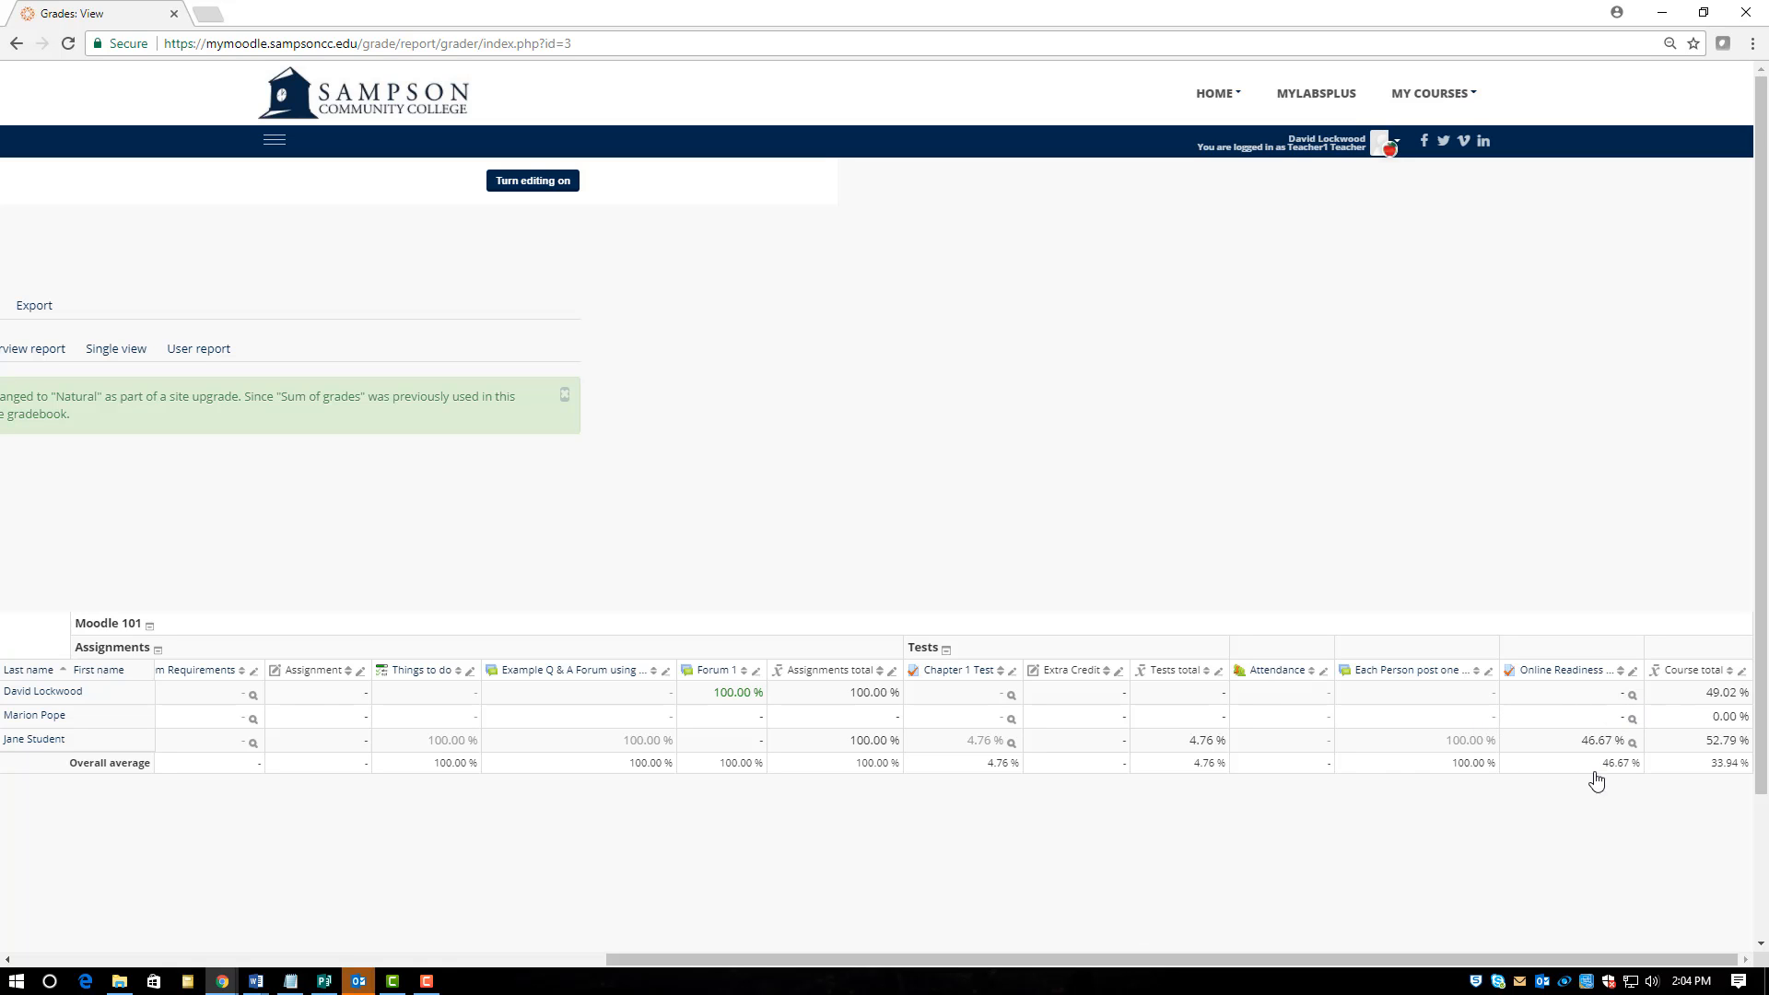
pyautogui.moveTo(1511, 961); pyautogui.dragTo(892, 963)
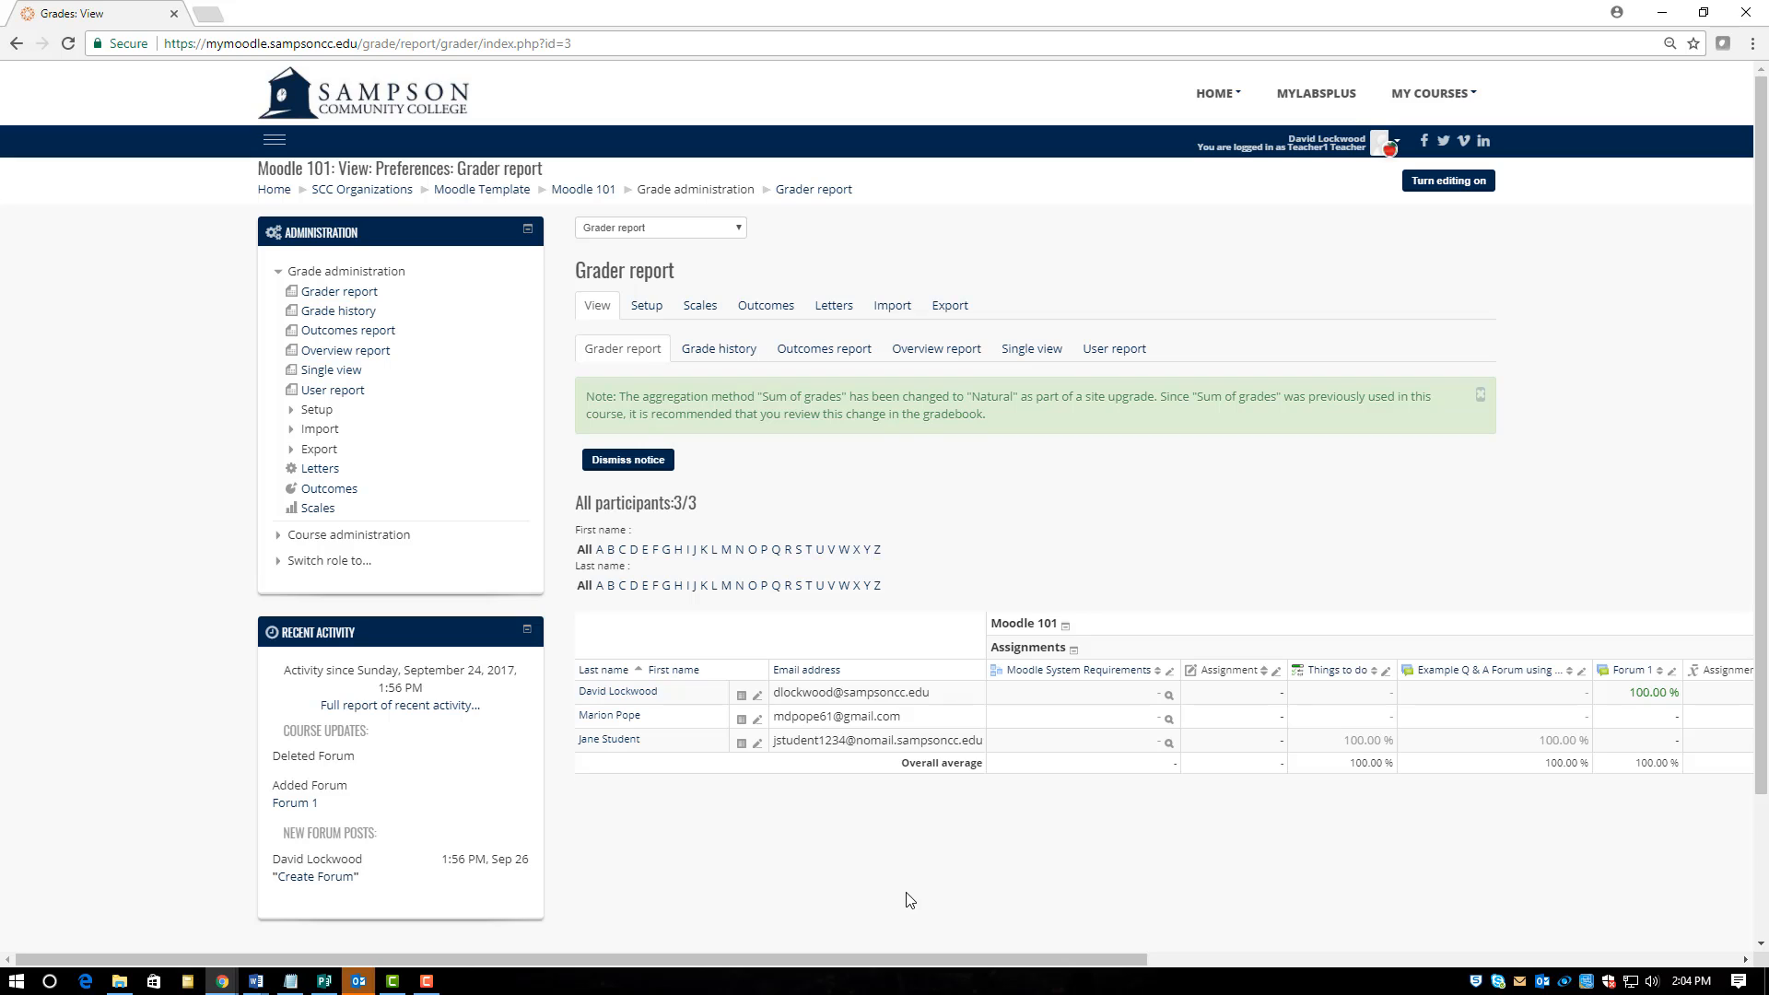